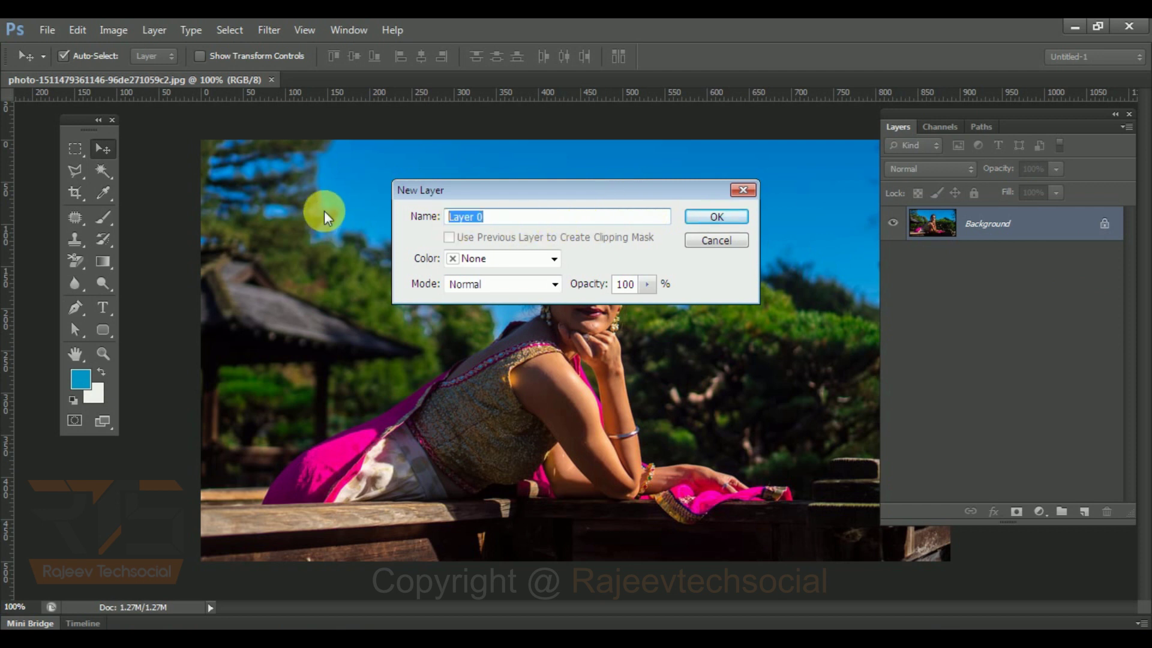
- Convert the locked Background into a regular layer named demo01
type("demo01")
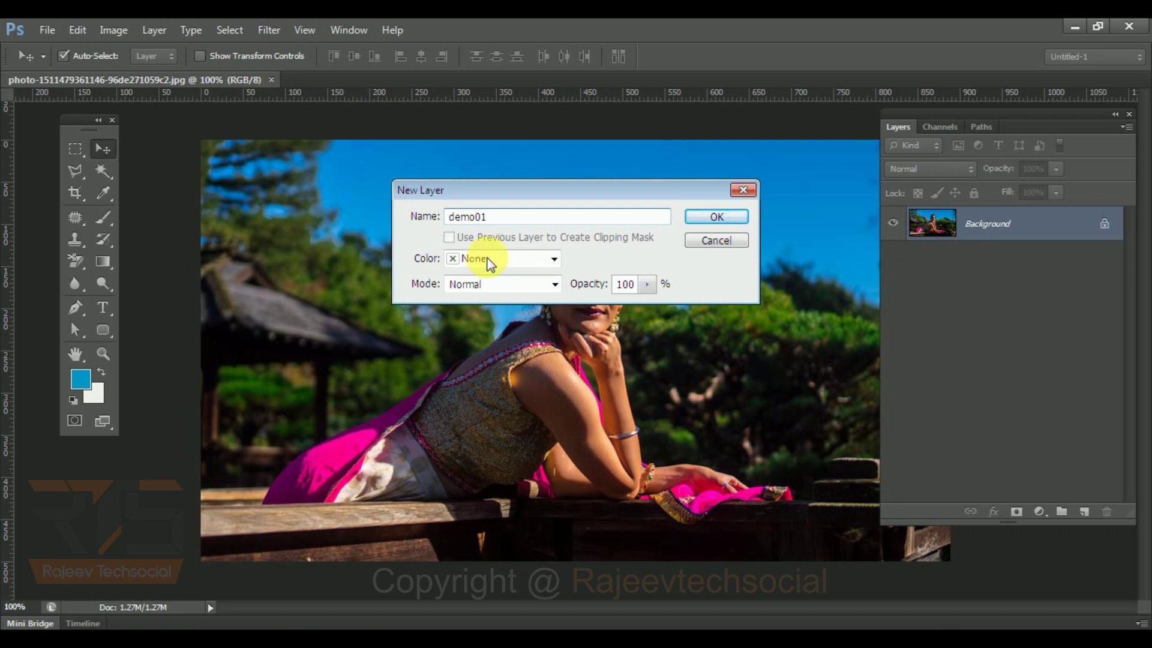
left_click(708, 216)
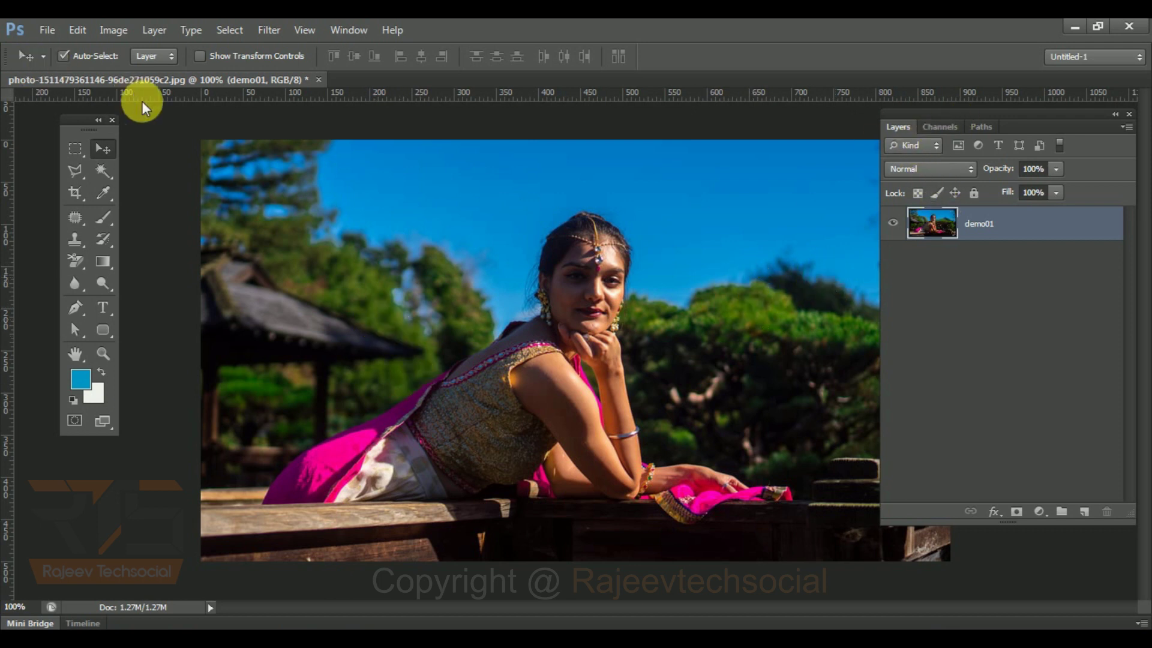
- Open the Image Size settings for the photo and reposition the dialog over the canvas
left_click(112, 31)
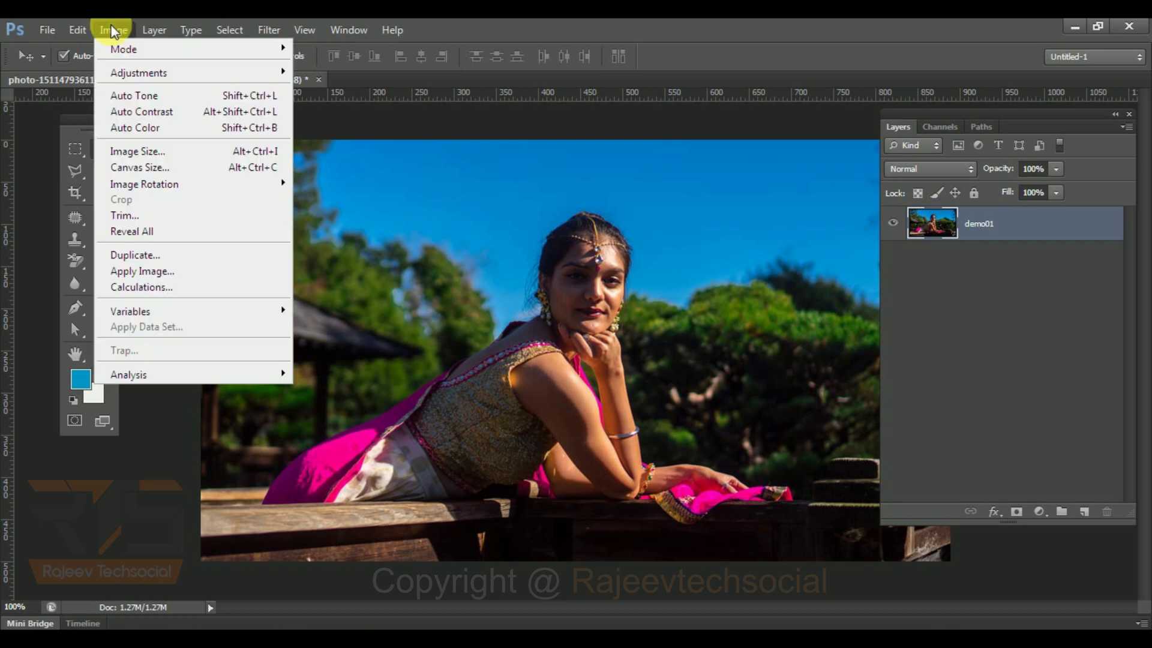
left_click(179, 155)
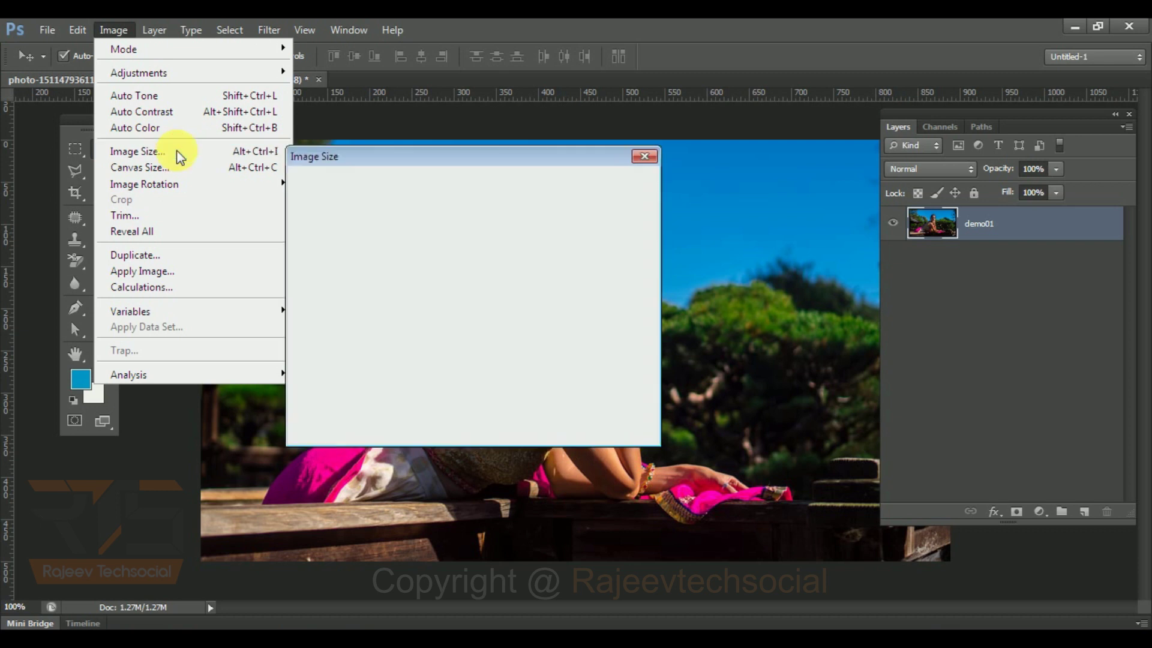
left_click_drag(409, 156, 523, 168)
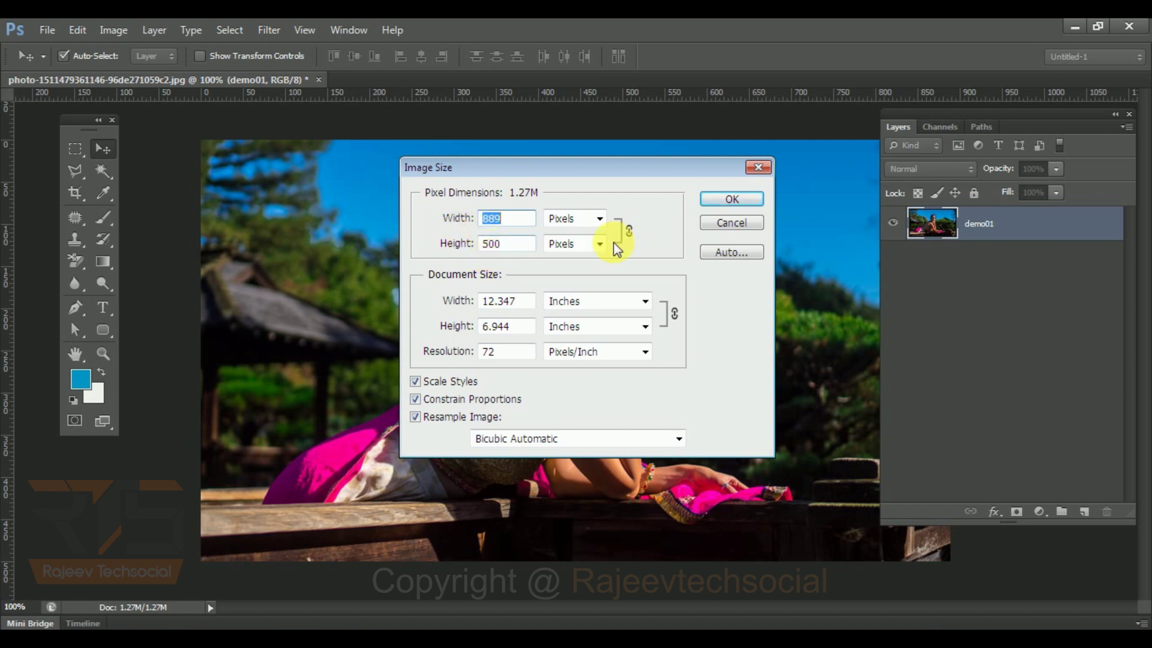
- Try Percent as the unit for the pixel dimensions, and return it to Pixels
left_click(593, 221)
left_click(585, 236)
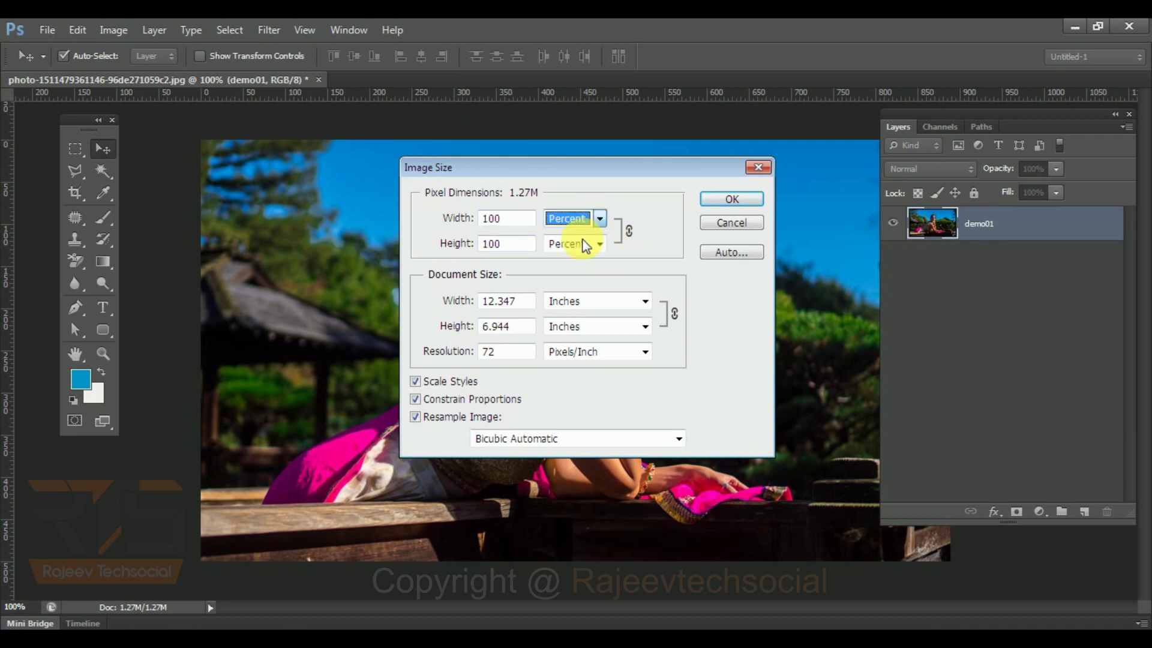
left_click(579, 247)
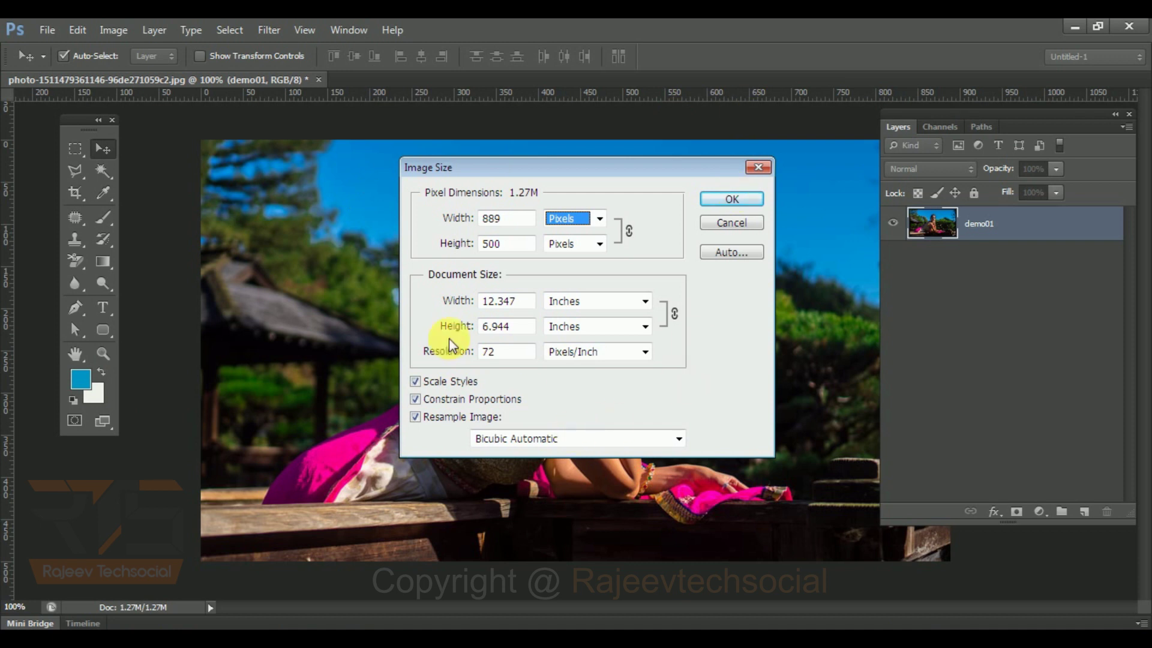
- Try Percent, Centimeters and Millimeters as the document width unit, and return it to Inches
left_click(603, 305)
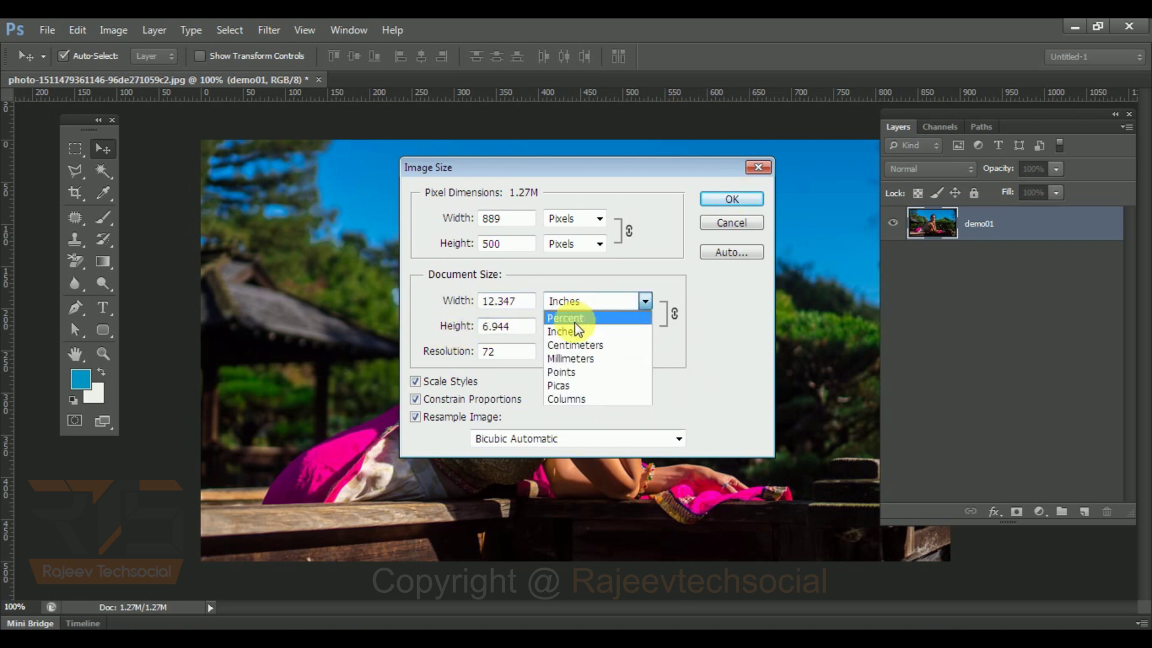
left_click(575, 319)
left_click(575, 305)
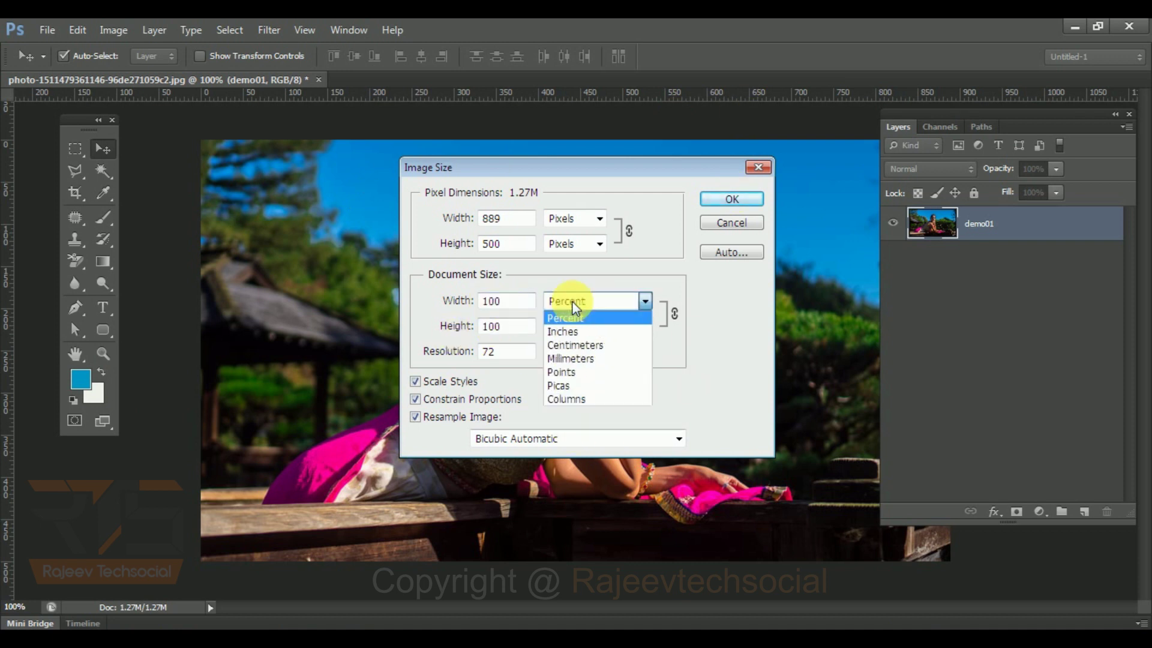
left_click(579, 332)
left_click(581, 305)
left_click(591, 341)
left_click(589, 305)
left_click(585, 363)
left_click(596, 306)
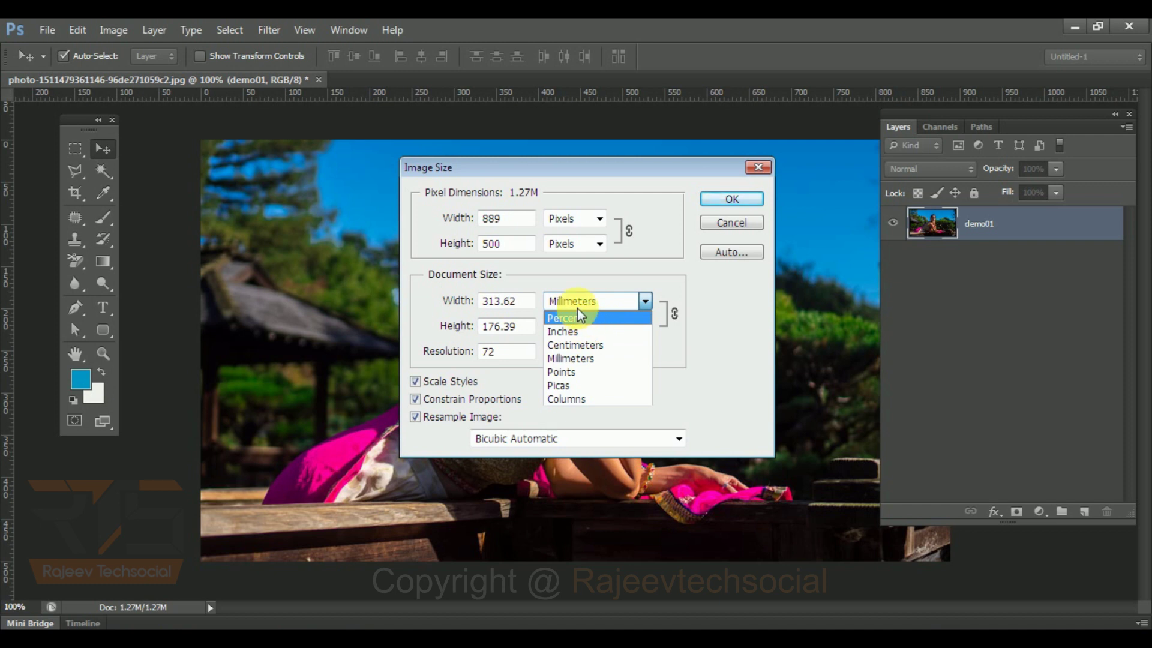
left_click(596, 332)
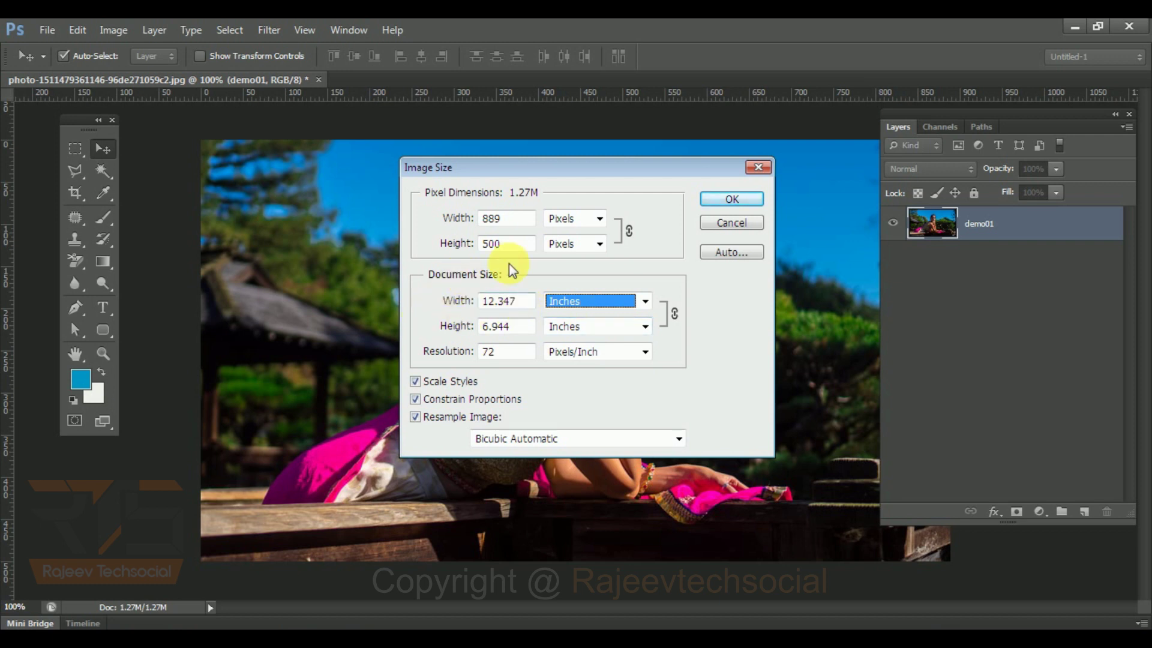
- Increase the image width to 1049 pixels with proportions linked, and set the resolution to 300 pixels/inch
mouse_move(458, 301)
left_mouse_down()
mouse_move(498, 312)
mouse_move(424, 303)
mouse_move(468, 298)
left_mouse_up()
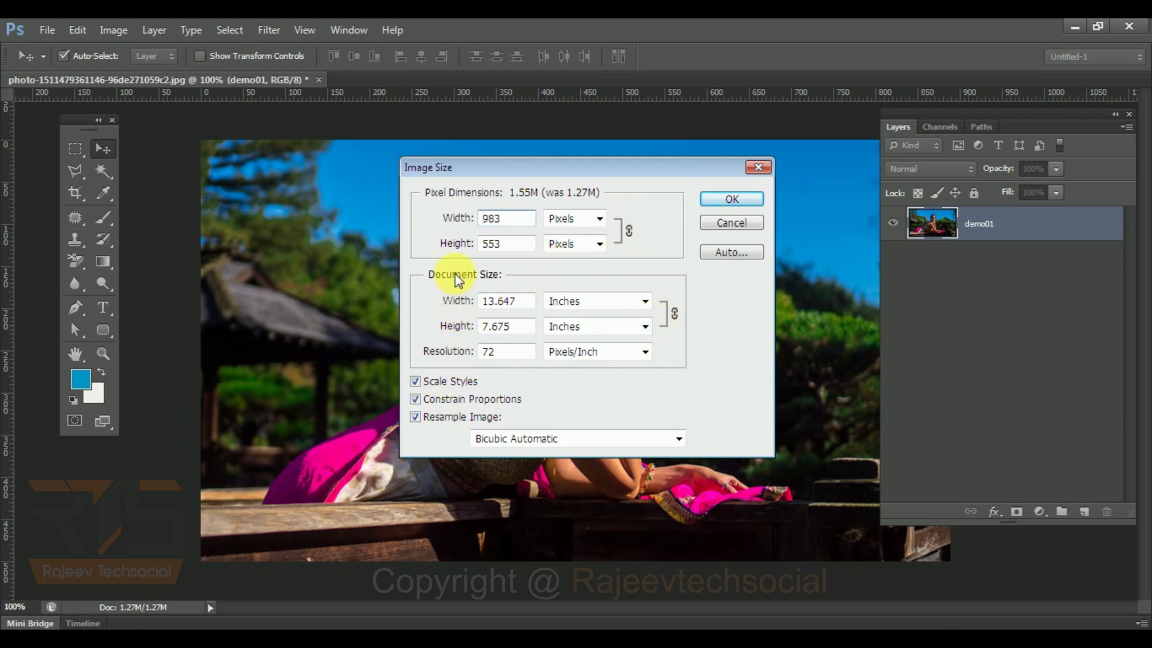
left_click_drag(459, 218, 514, 231)
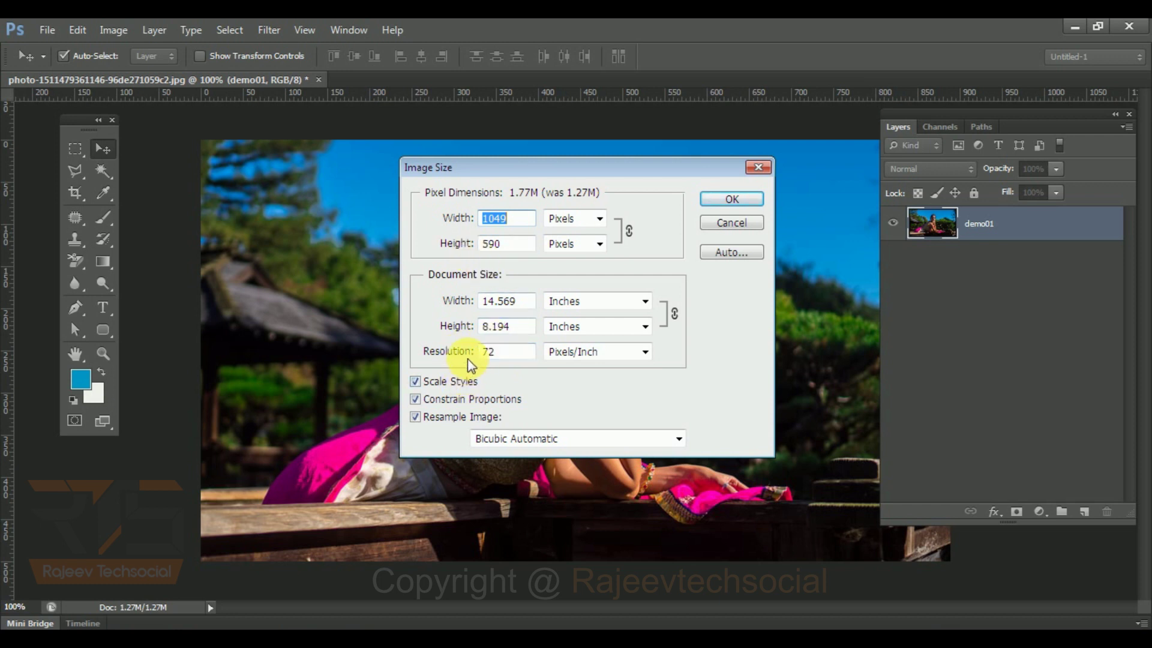
left_click(487, 352)
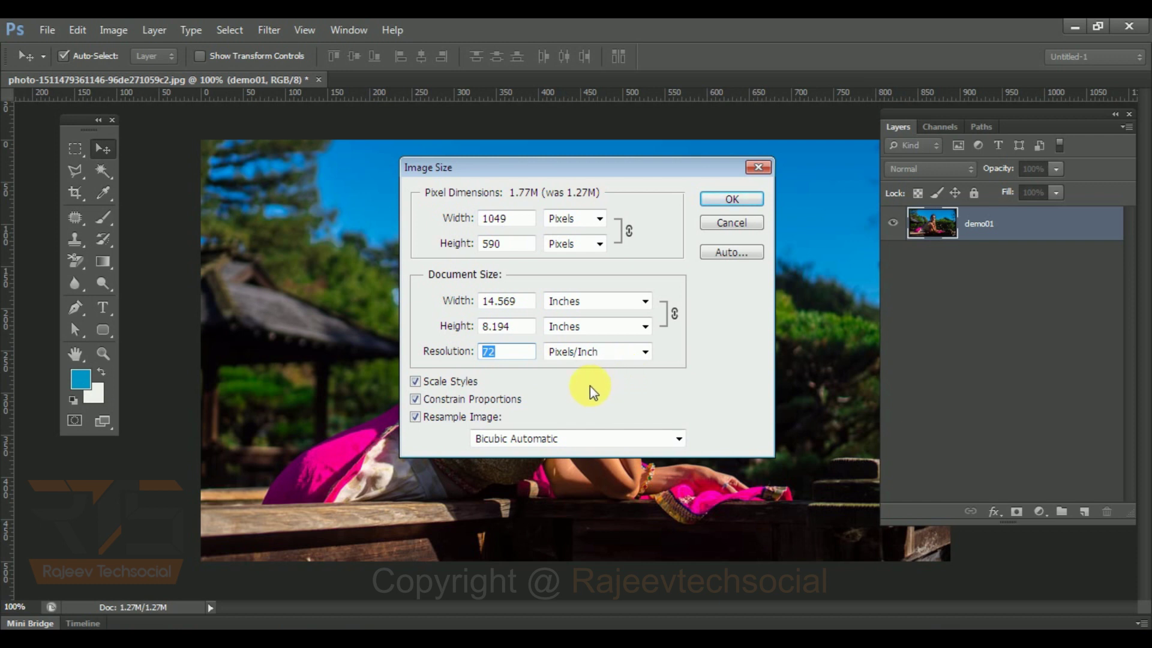
left_click(516, 355)
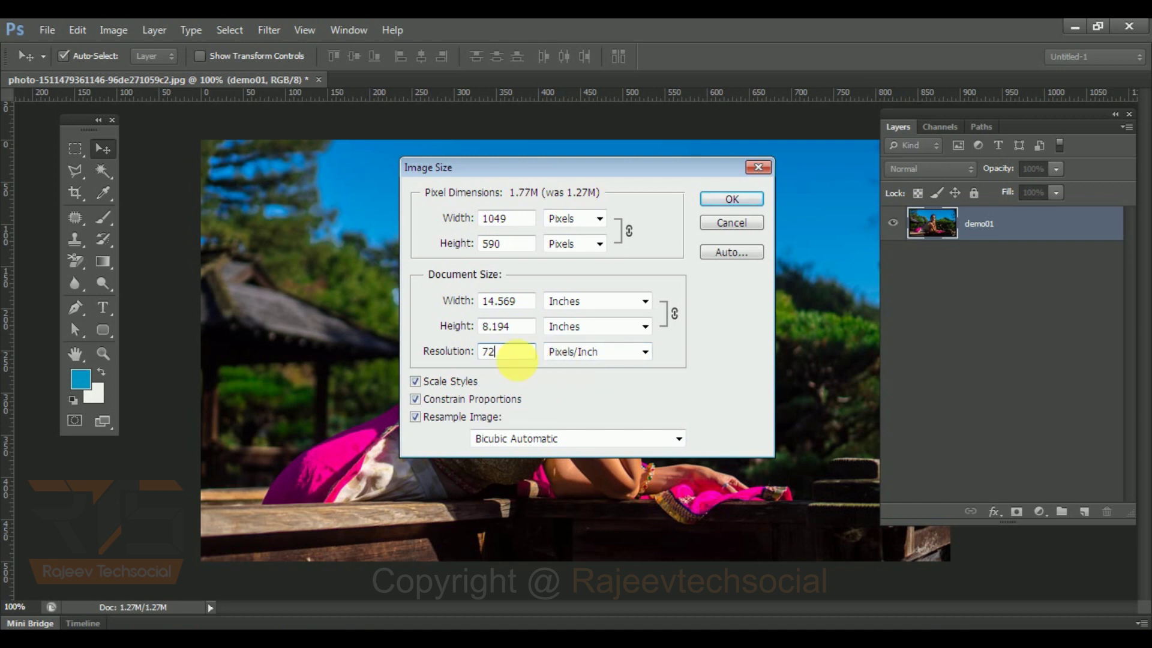
left_click_drag(515, 359, 435, 327)
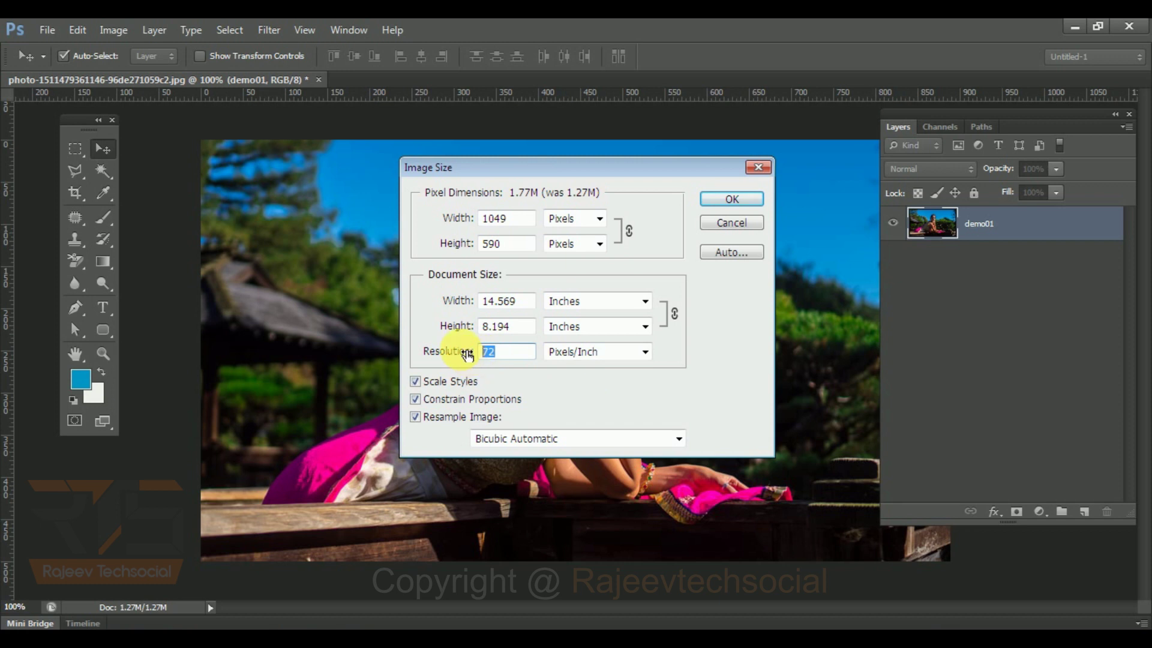
type("300")
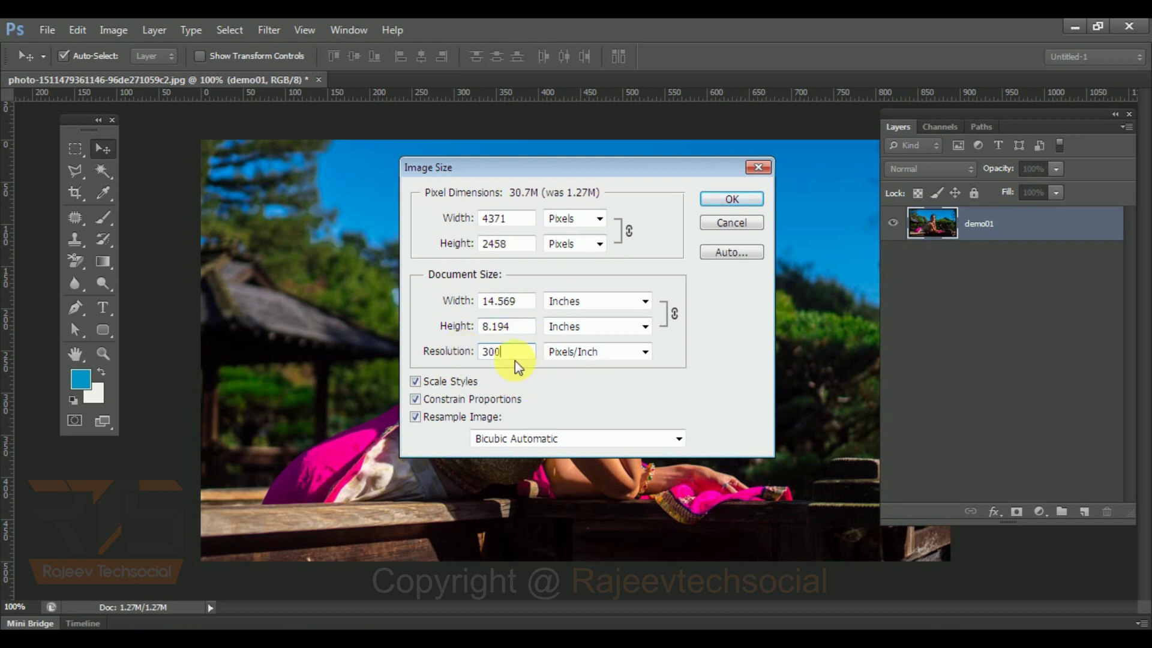
left_click_drag(515, 354, 376, 325)
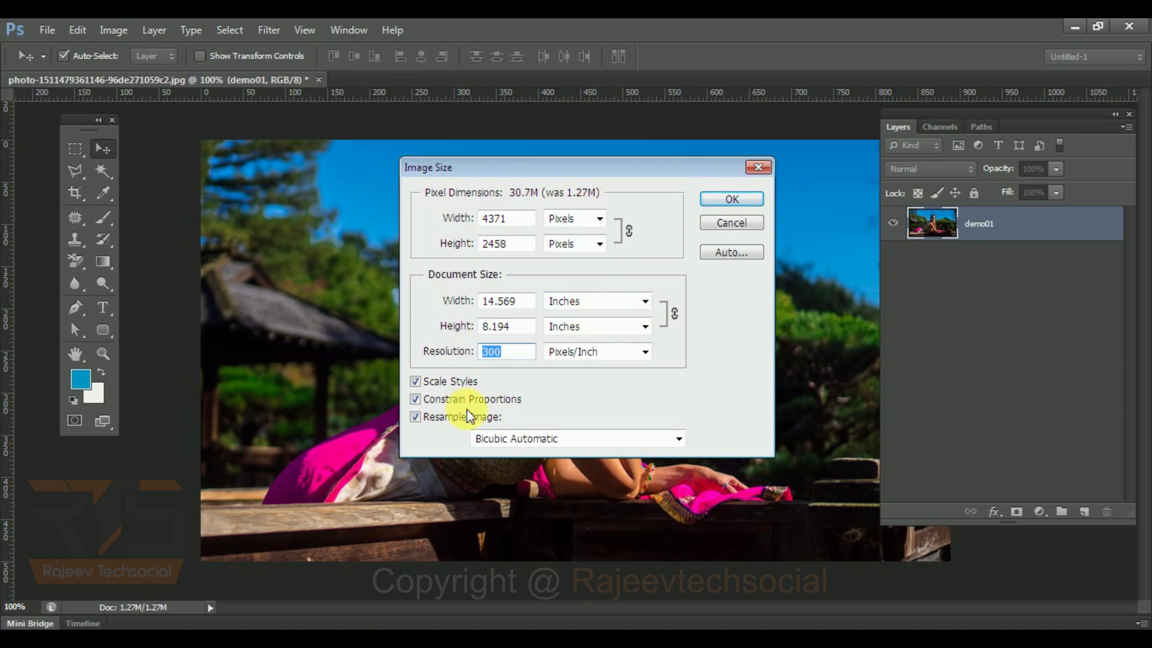
- Toggle Constrain Proportions off and back on, and try a proportional width of 895 pixels
left_click(416, 383)
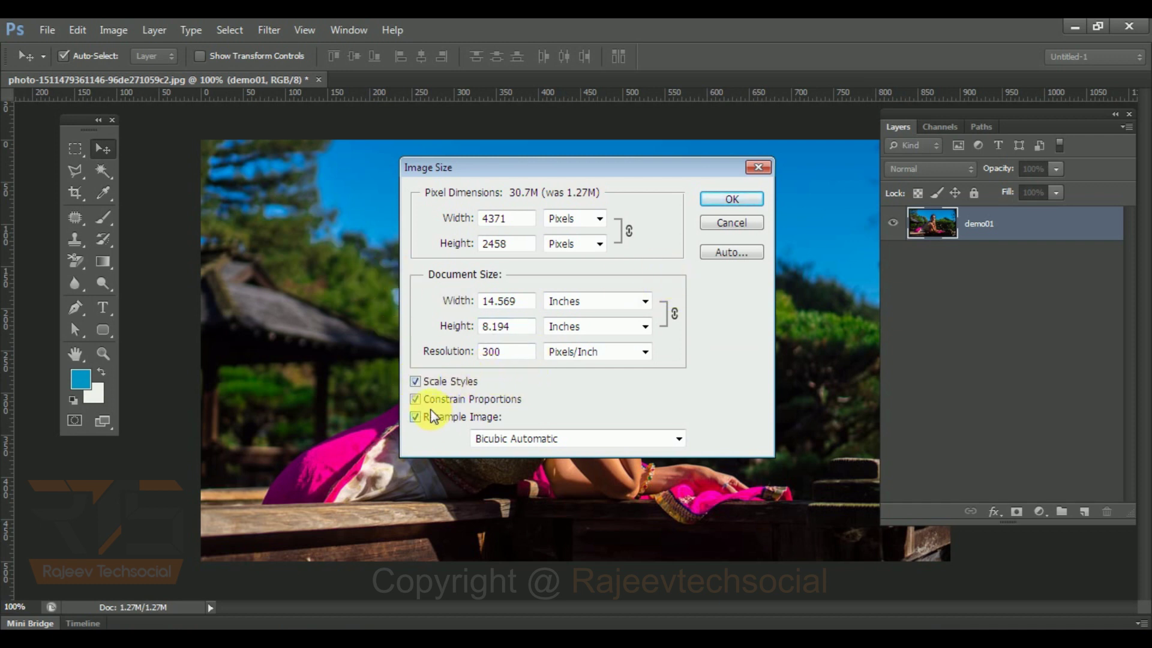
left_click(414, 399)
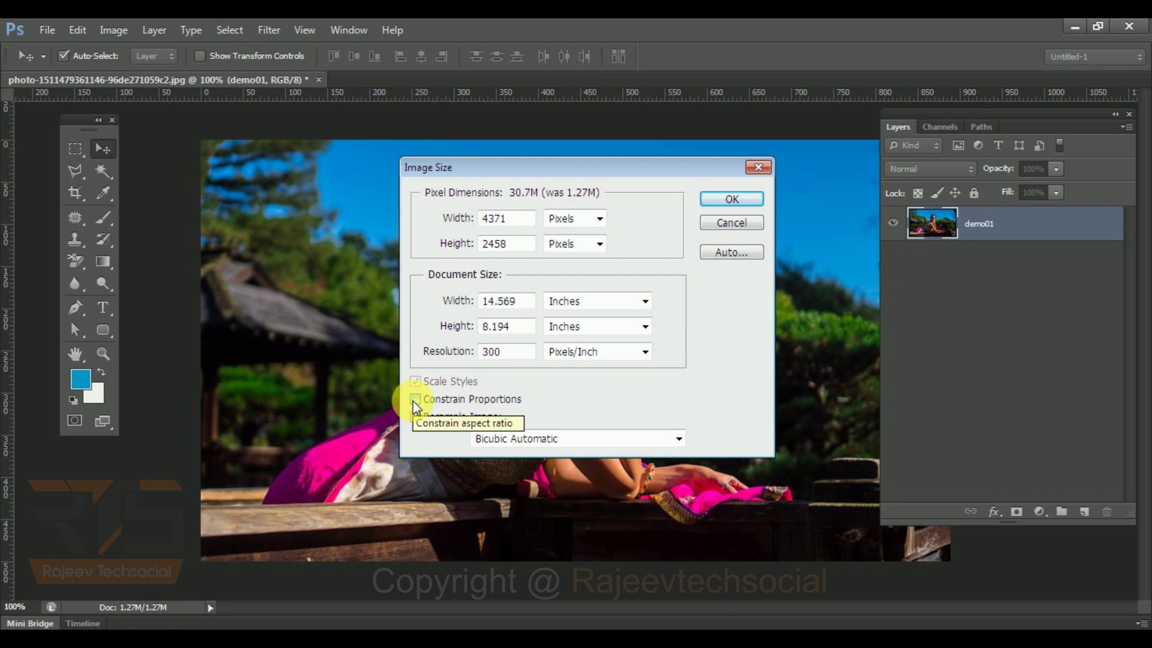
left_click(414, 400)
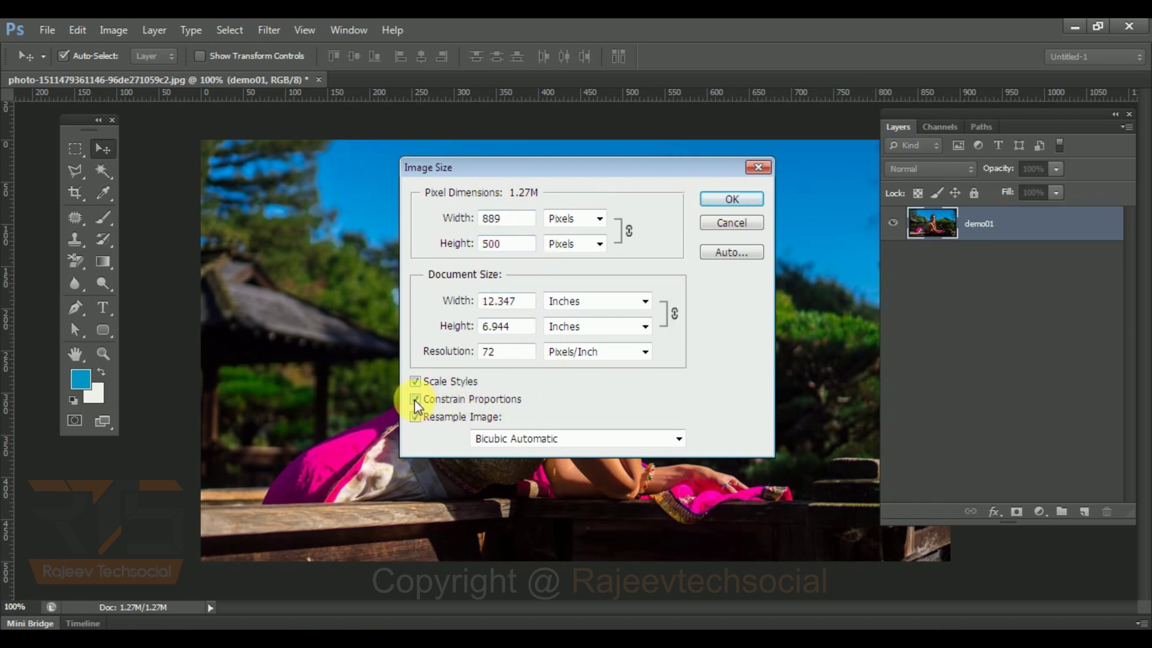
left_click(415, 400)
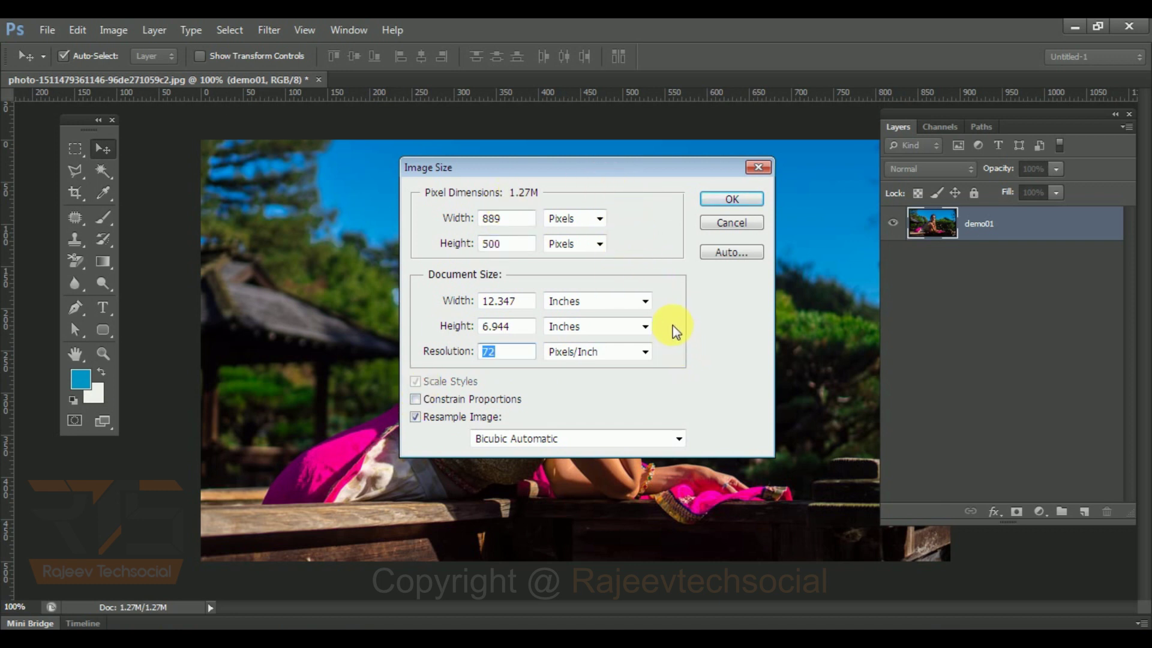
left_click(419, 402)
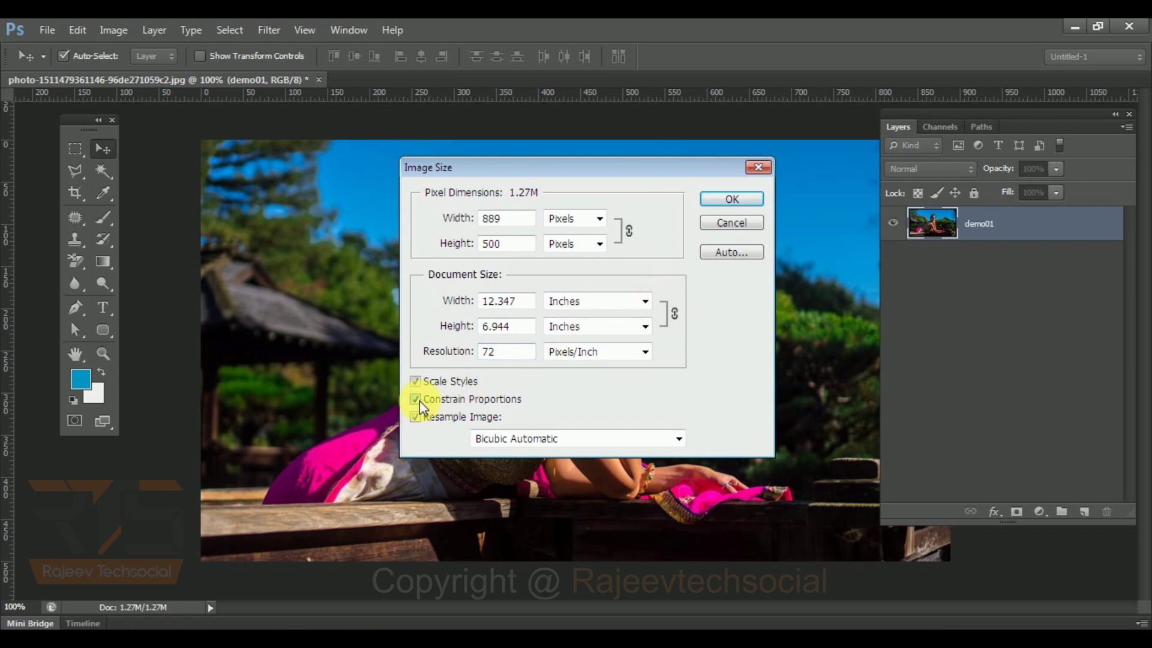
left_click_drag(453, 218, 423, 277)
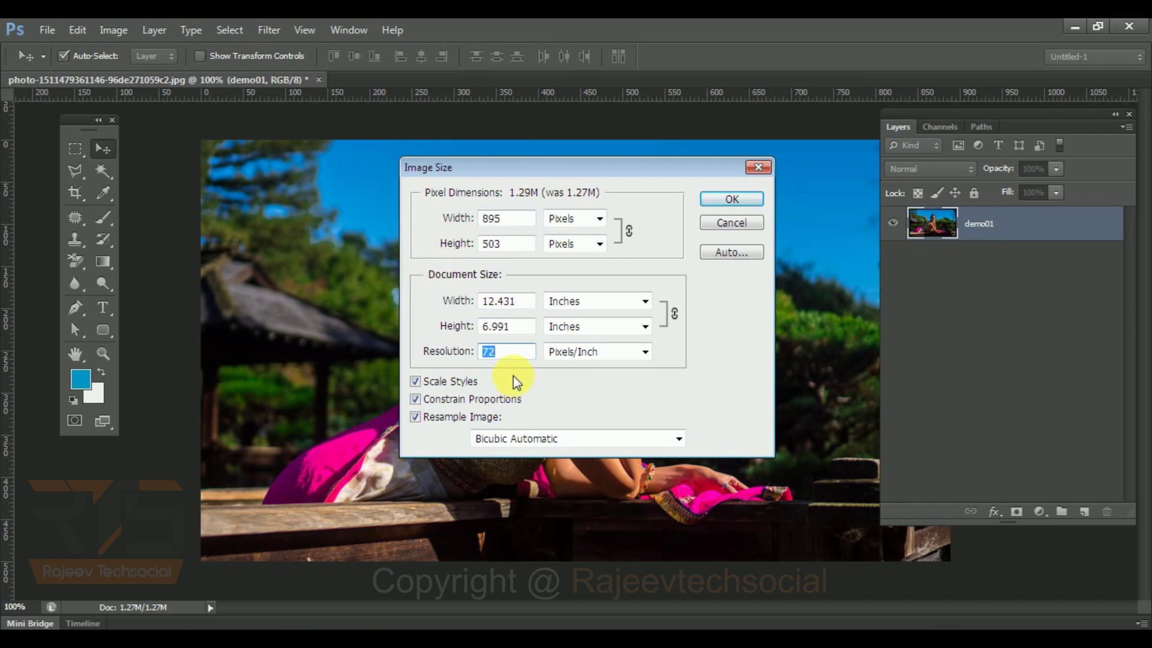
- Turn off Resample Image, try a document width of 12.747 inches, and turn resampling back on
left_click(422, 420)
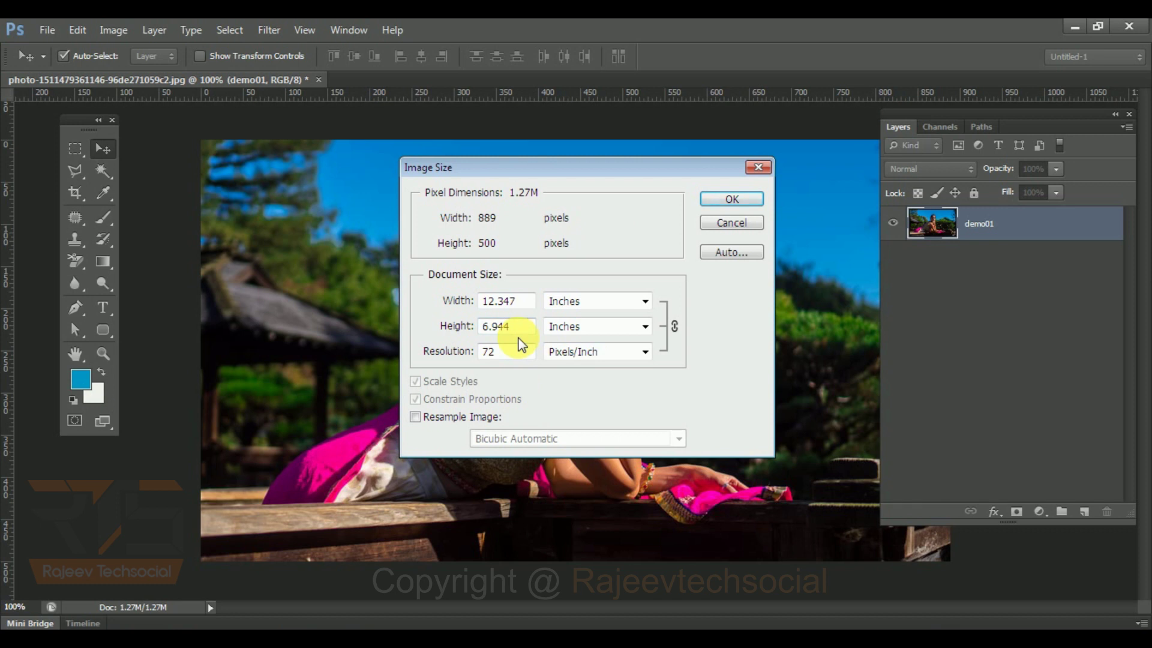
left_click(415, 417)
left_click(417, 417)
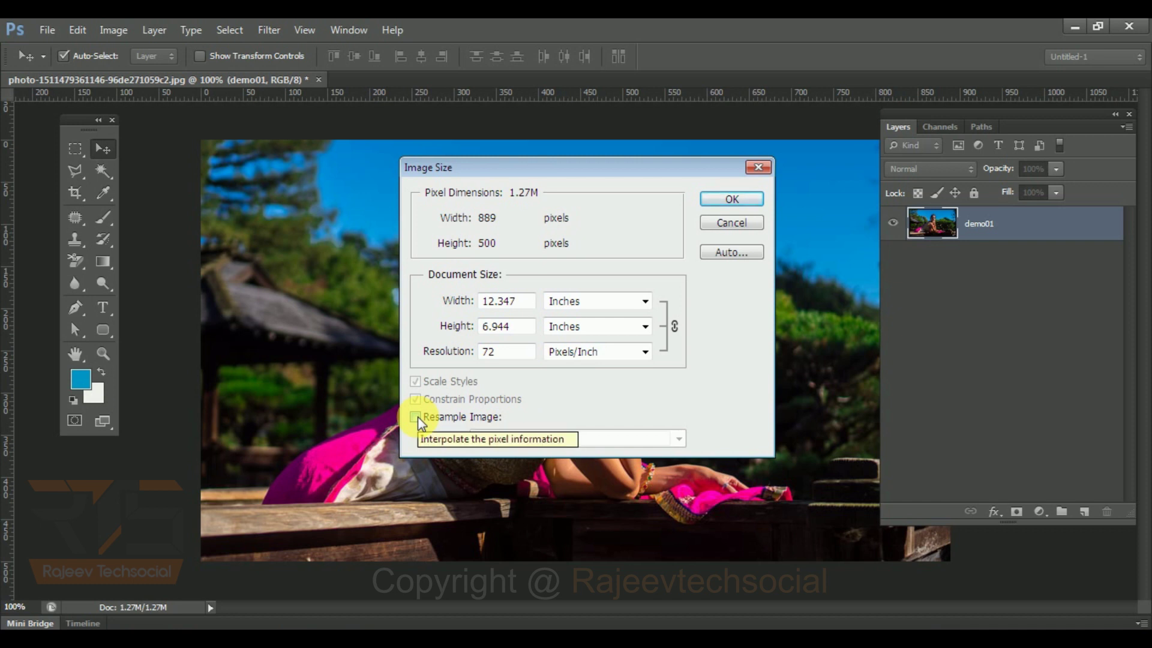
left_click_drag(468, 303, 447, 304)
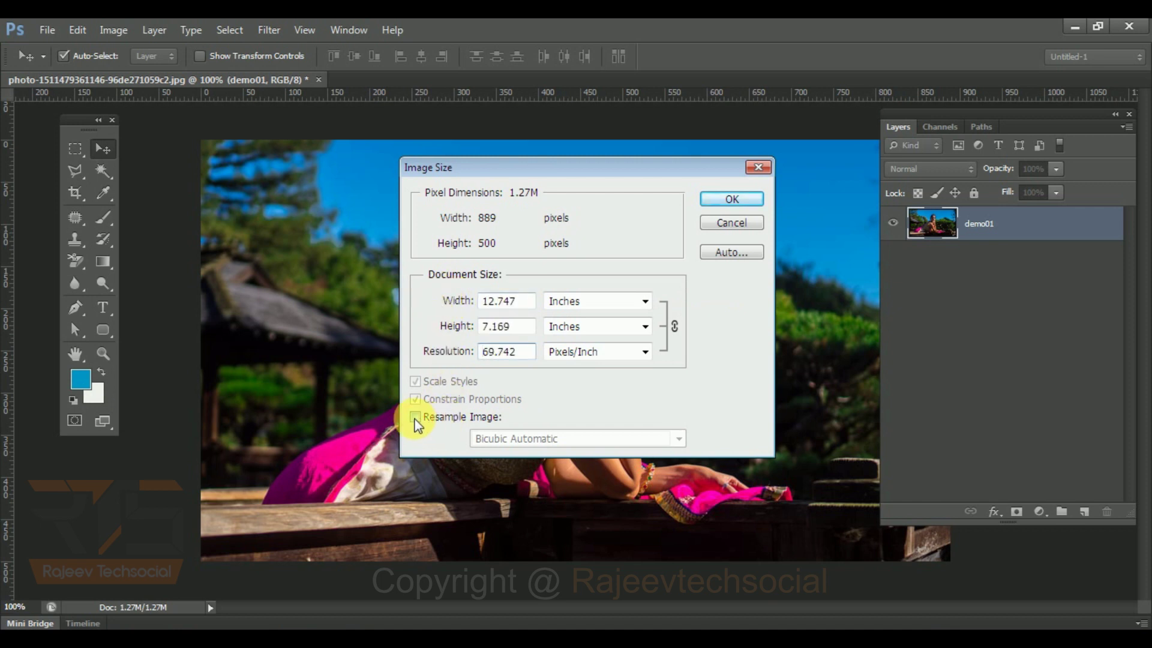
left_click(415, 417)
- Turn off Constrain Proportions, try widening only the width to 893 pixels, and re-enable the constraint
left_click(415, 399)
left_click(415, 400)
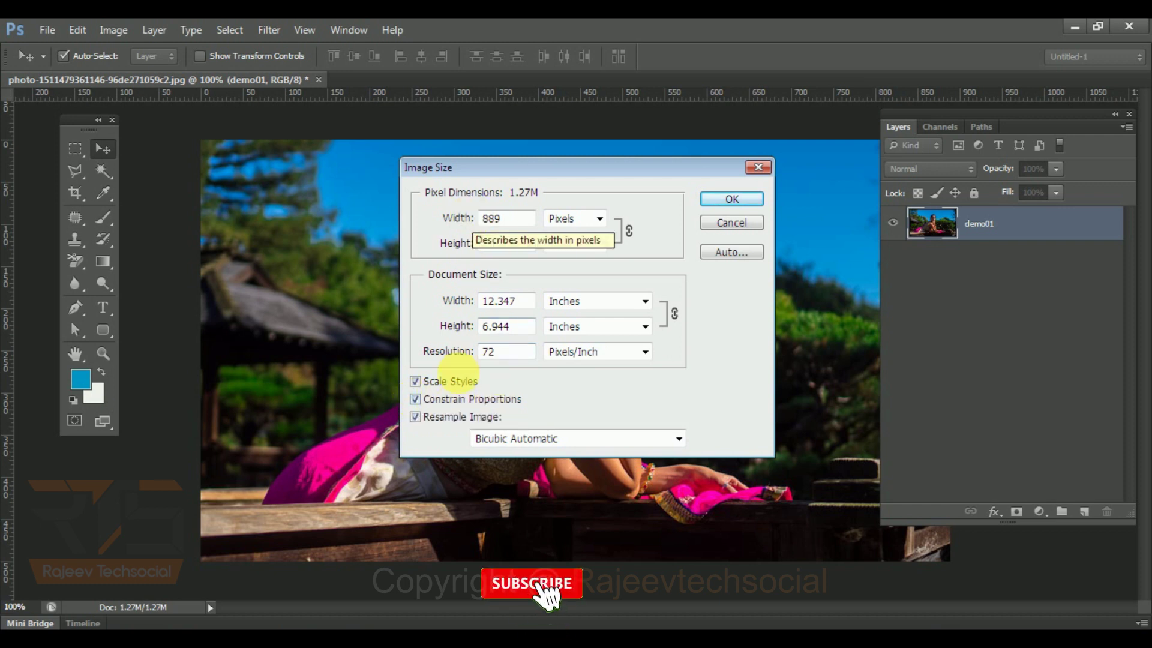
left_click(416, 400)
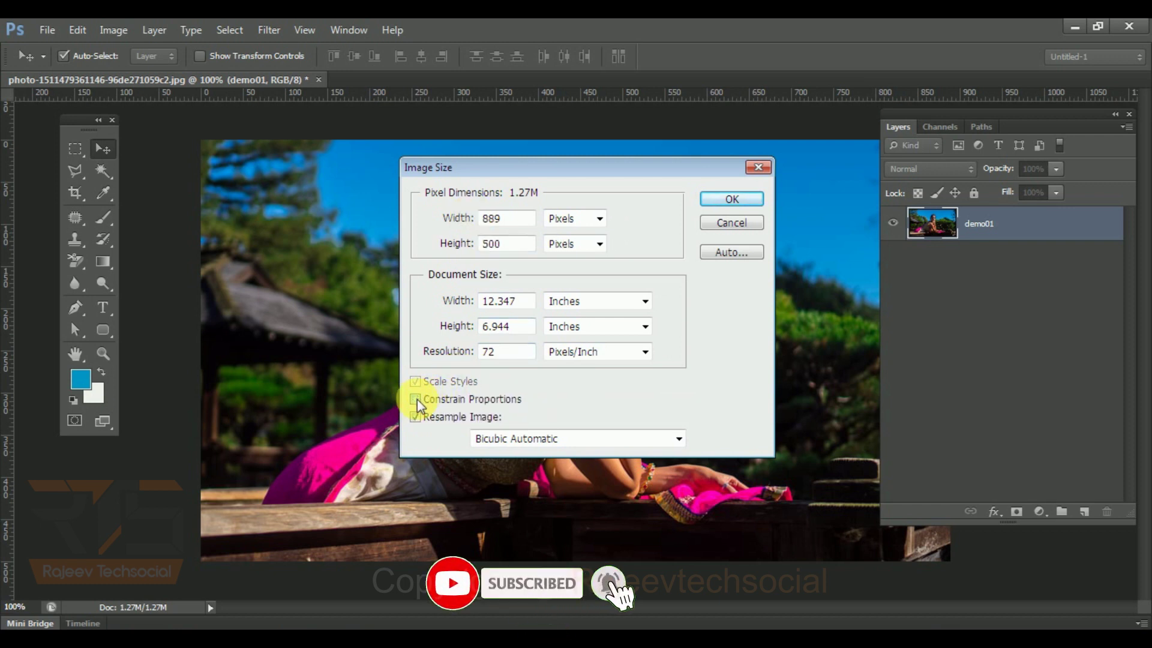
left_click(416, 400)
left_click(416, 400)
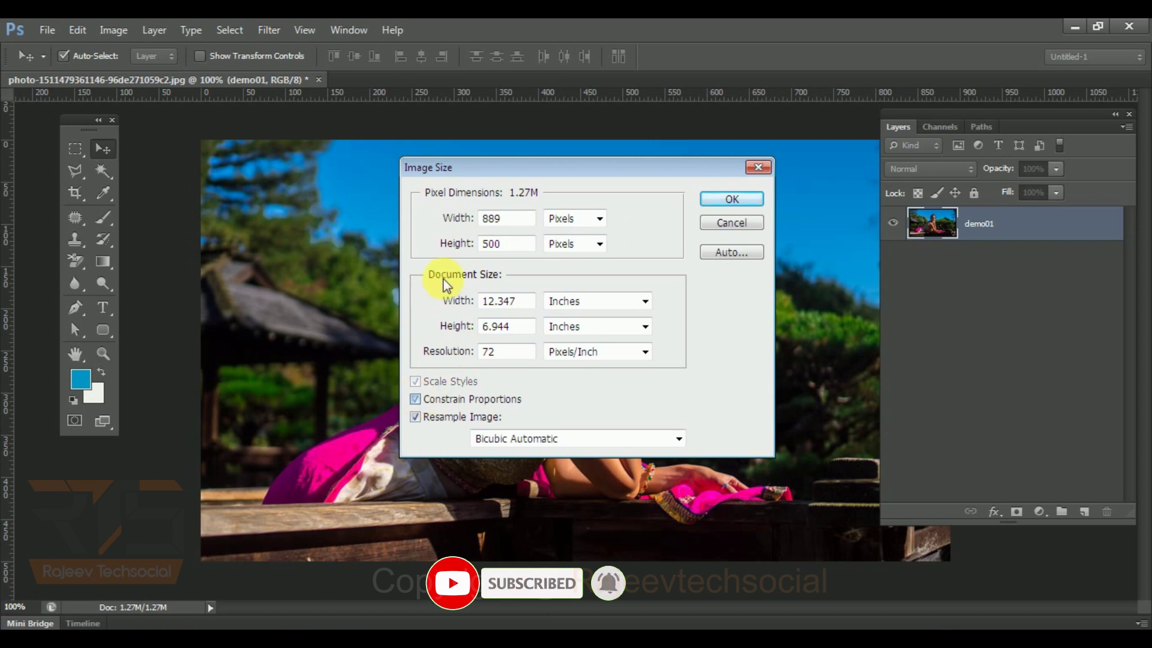
mouse_move(457, 217)
left_mouse_down()
mouse_move(540, 221)
mouse_move(460, 231)
left_mouse_up()
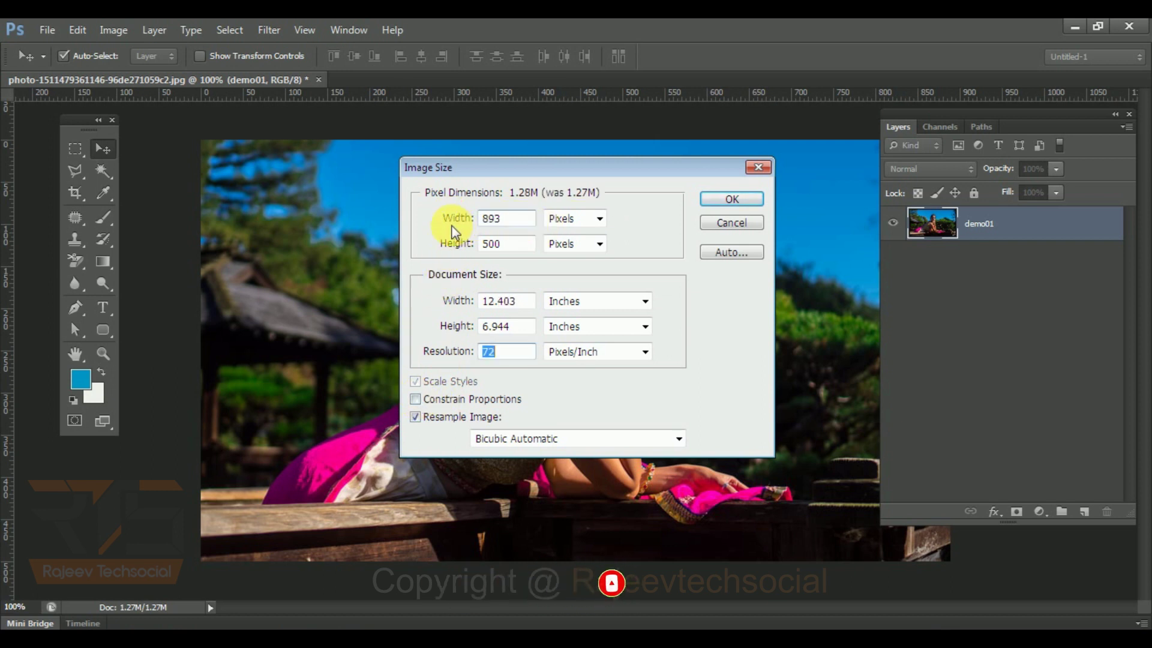
left_click(416, 400)
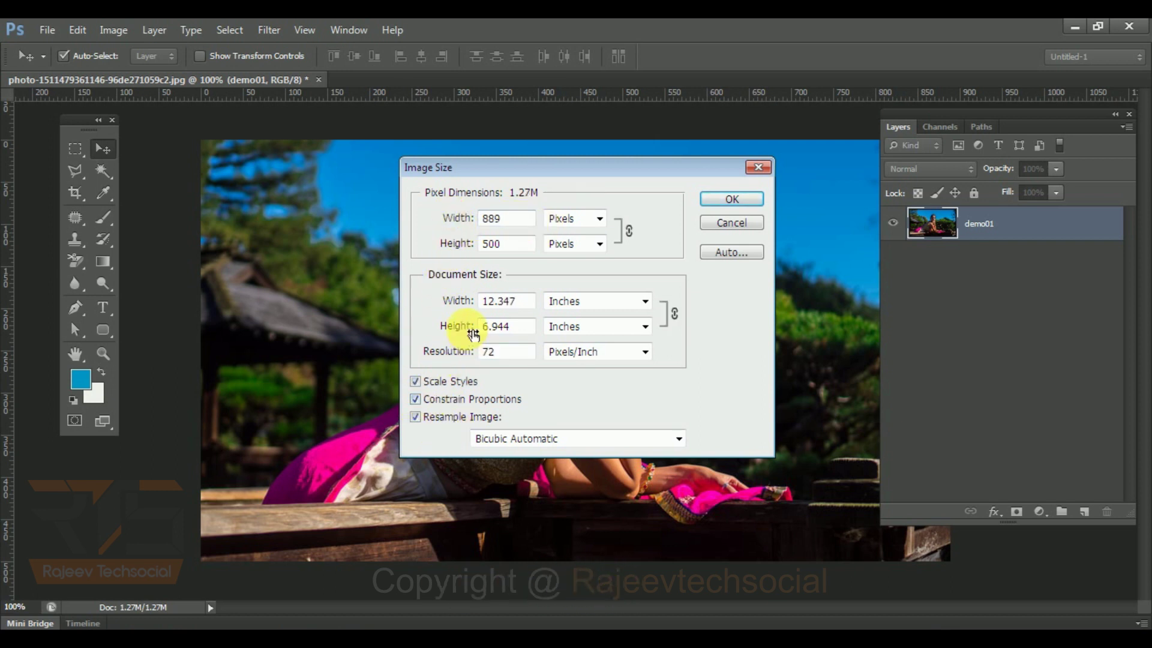
- Keep Bicubic Automatic as the resampling method and generate an auto resolution with a 133 lines/inch screen at Best quality
left_click(541, 440)
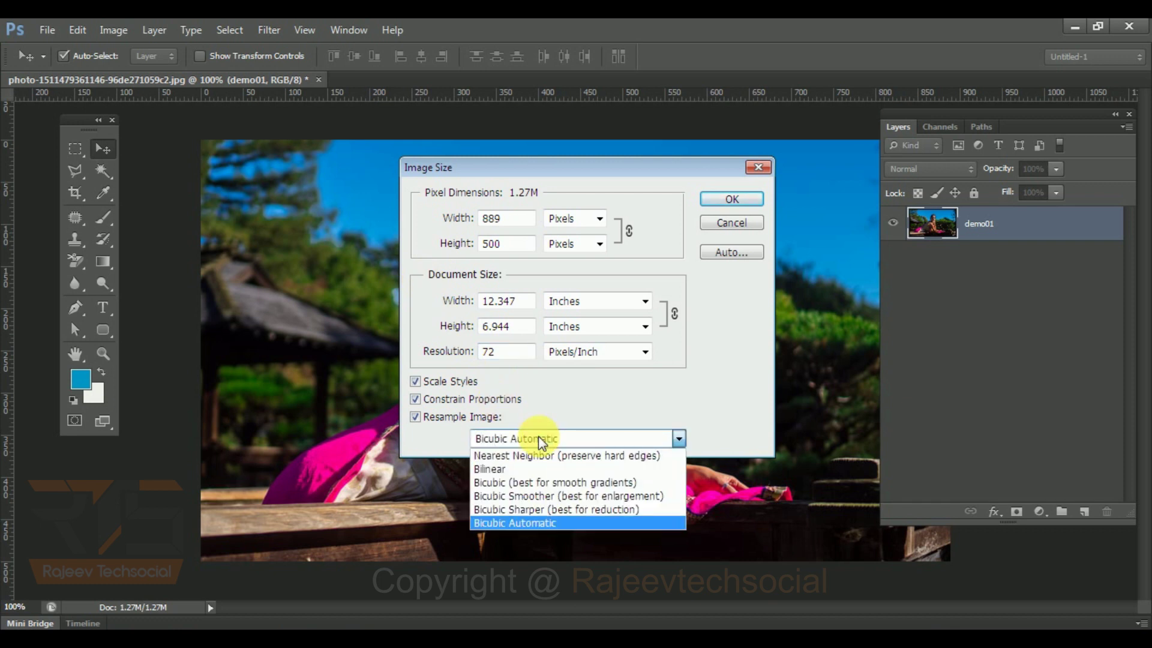
left_click(592, 437)
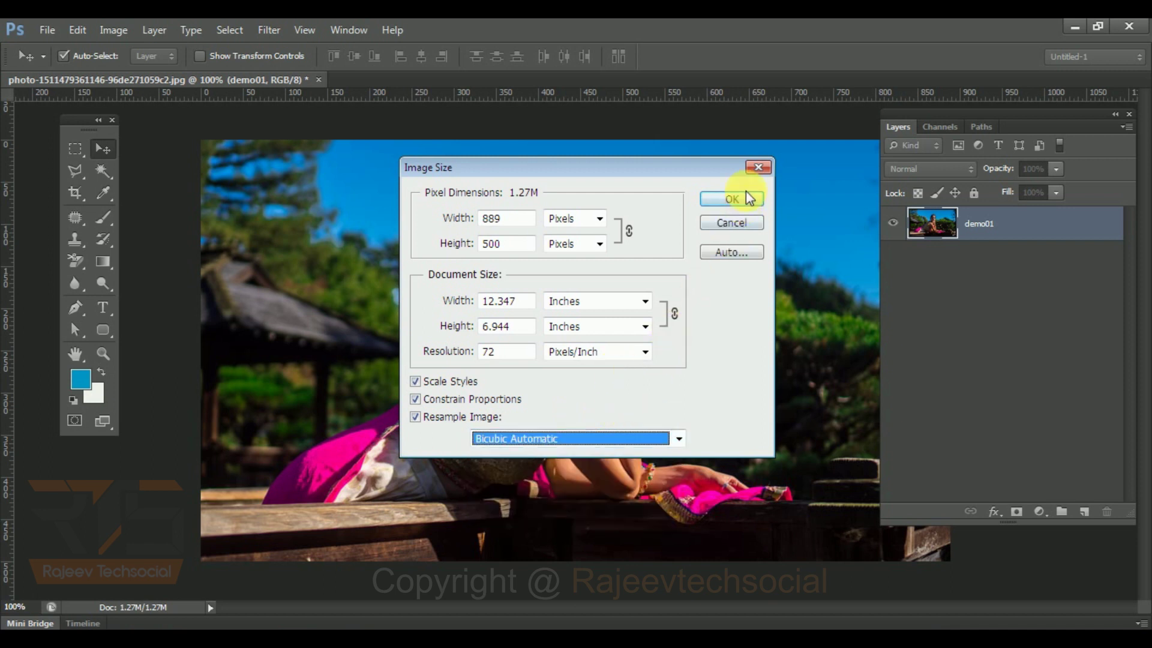
left_click(737, 262)
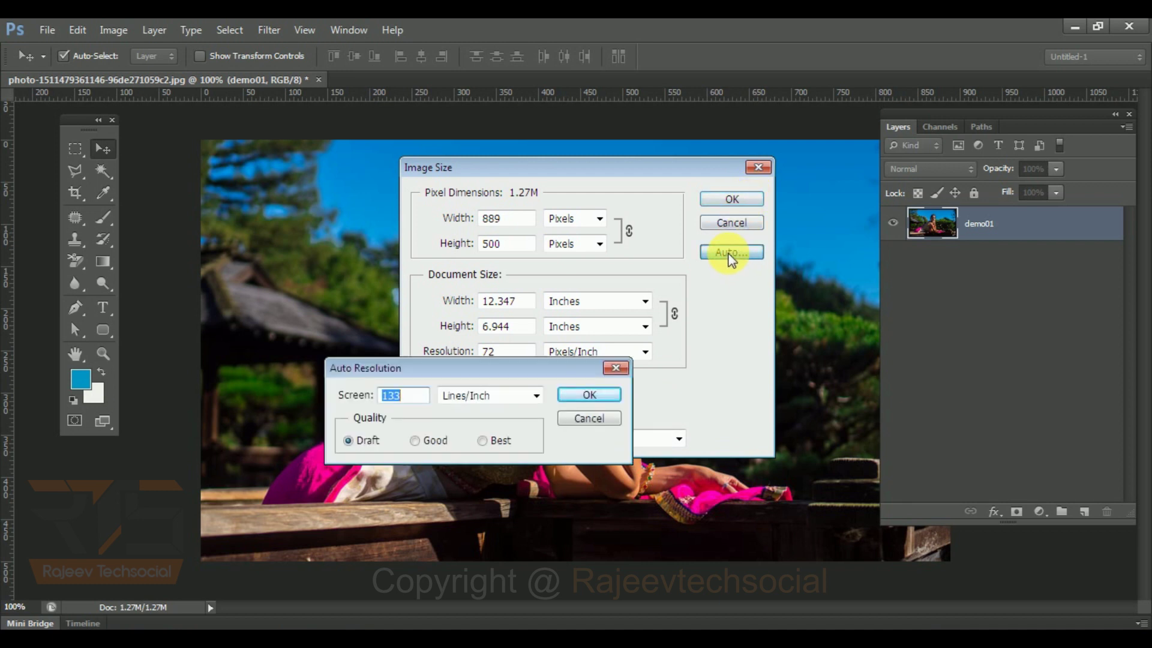
left_click_drag(526, 374, 702, 335)
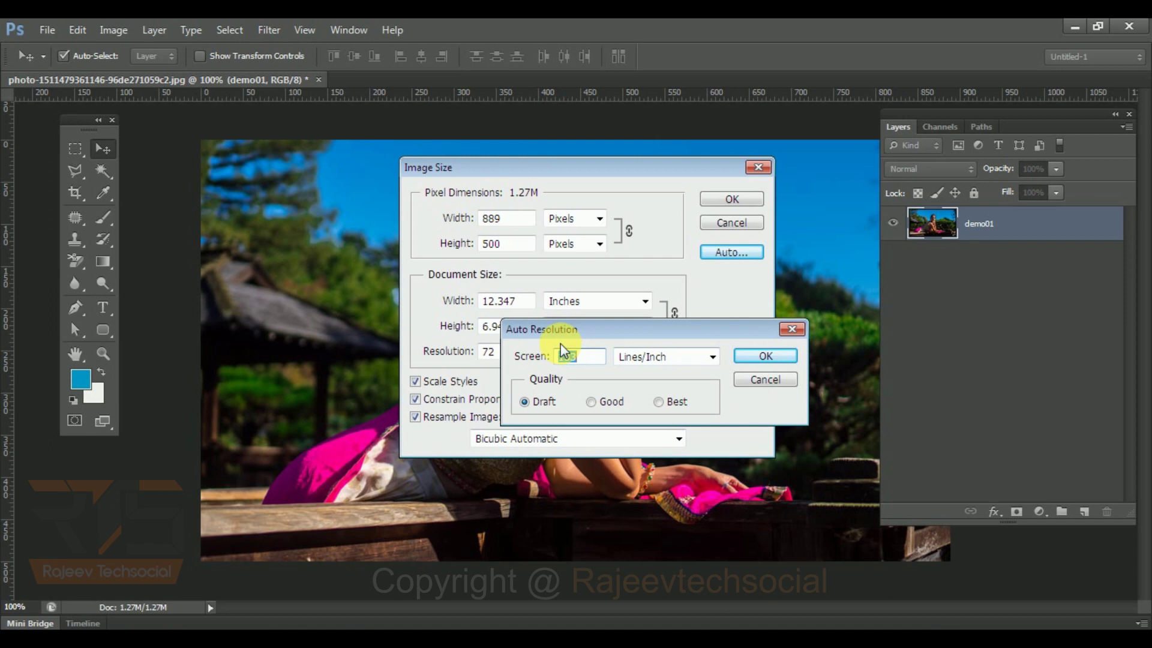
left_click(533, 403)
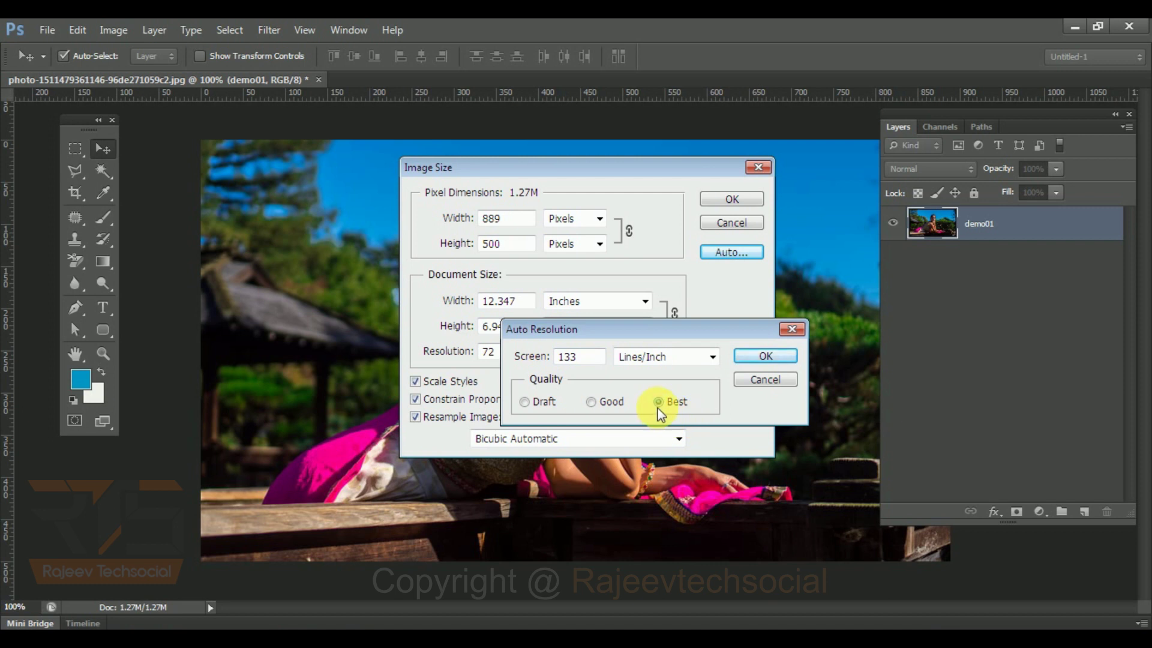
left_click(750, 358)
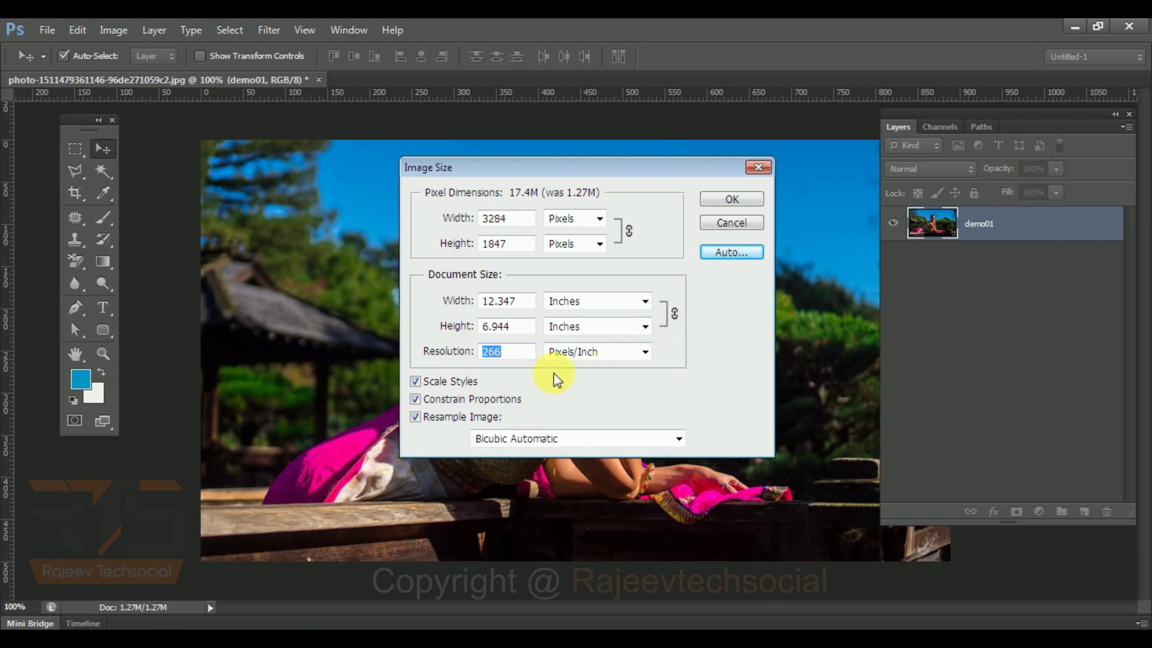
left_click(513, 355)
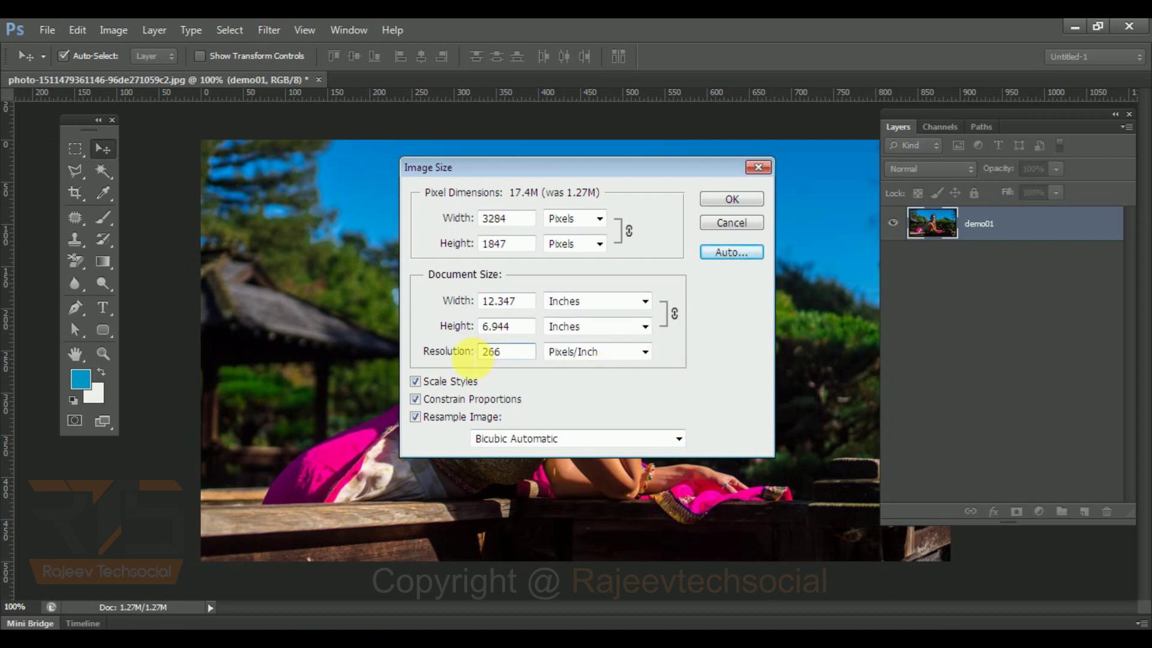
- Regenerate the auto resolution with the 133 lines/inch screen at Draft quality
left_click(724, 258)
left_click(536, 402)
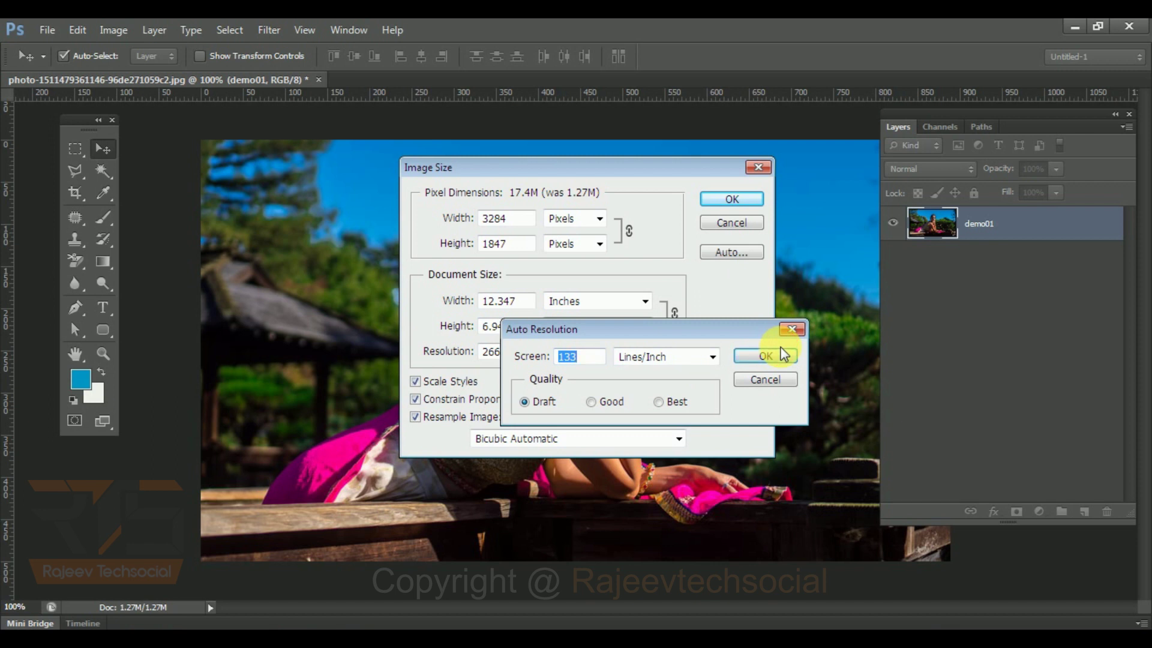
left_click(766, 356)
- Set the resolution to 72 pixels/inch and apply the image size settings
left_click(511, 358)
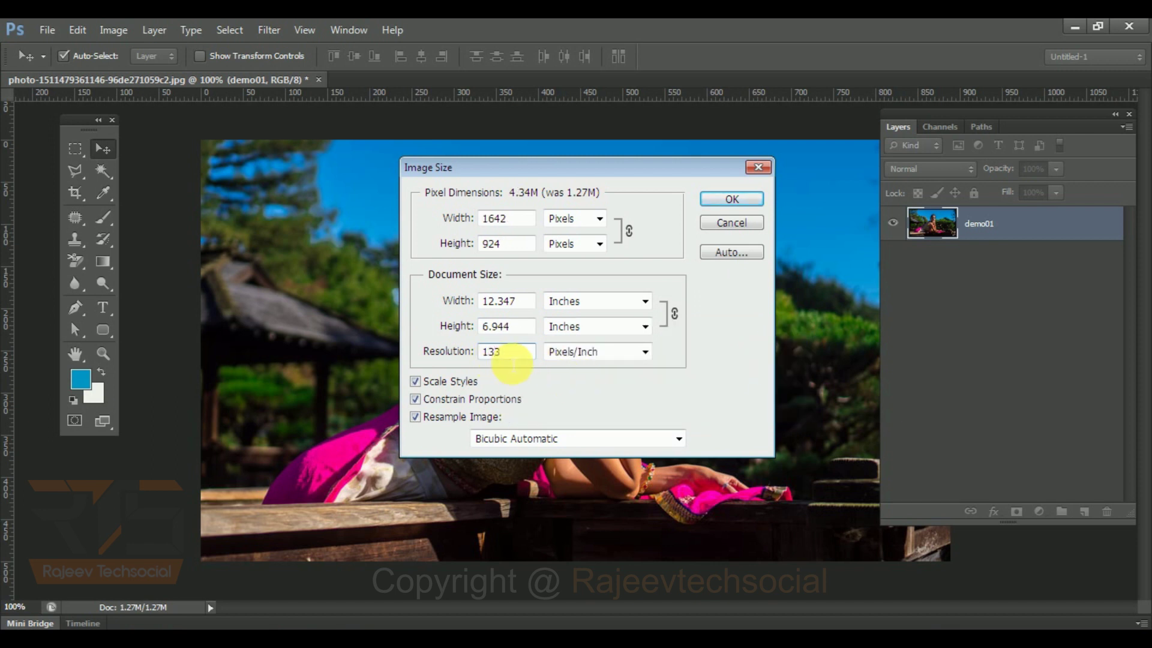
double_click(511, 354)
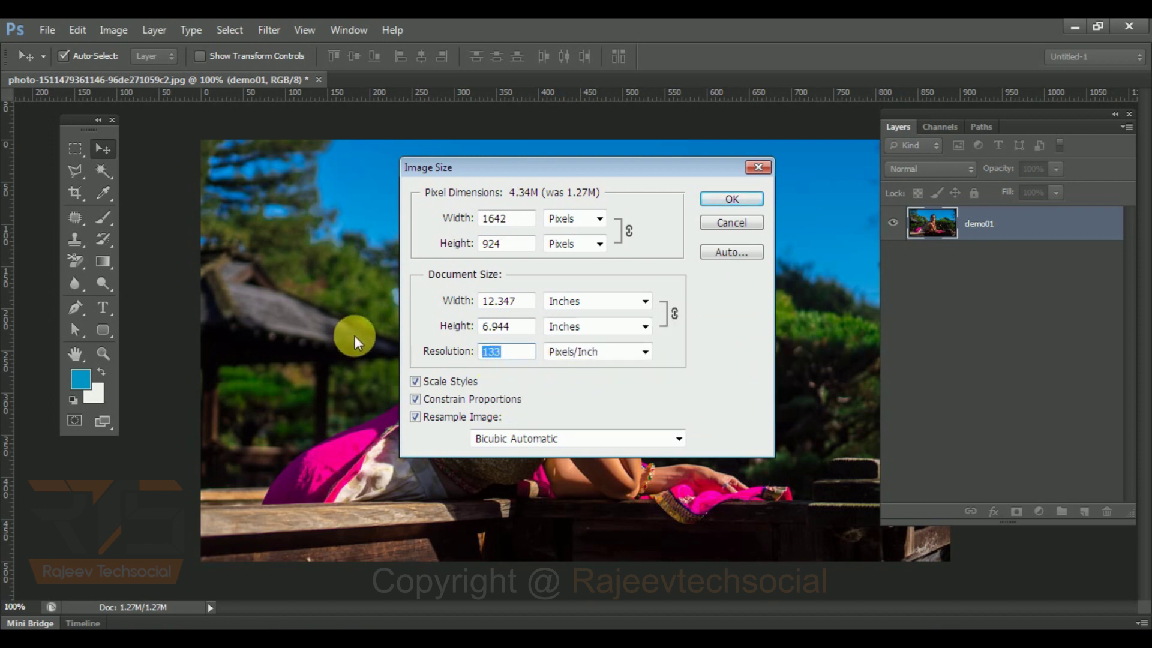
left_click(385, 342)
double_click(492, 352)
type("72")
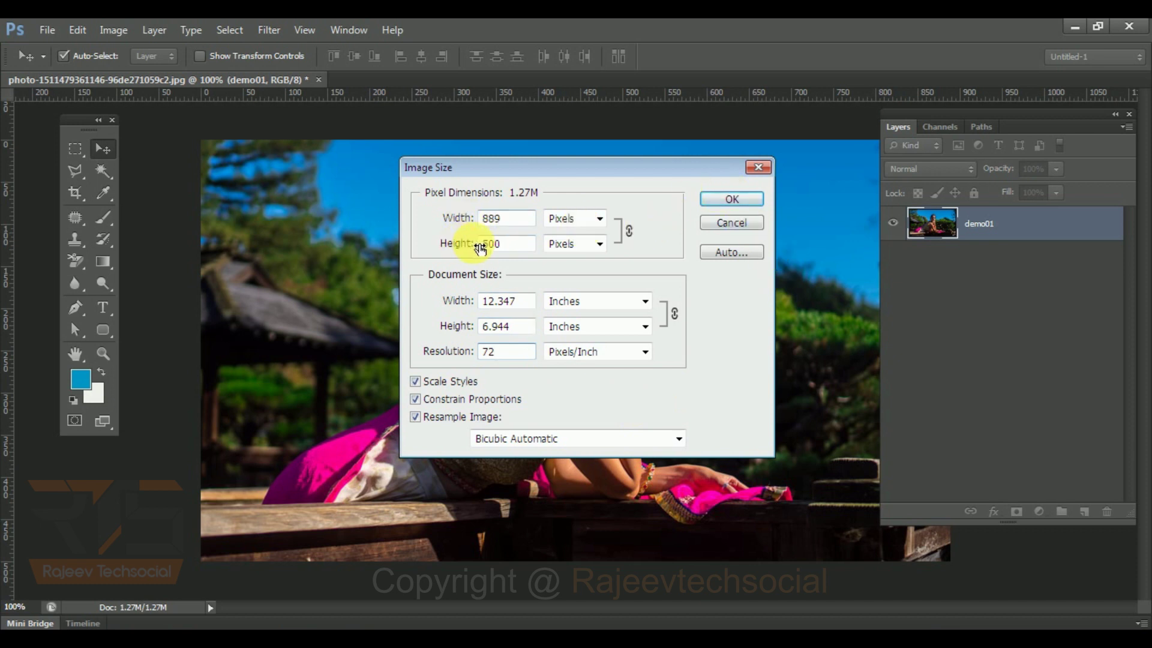
left_click(749, 199)
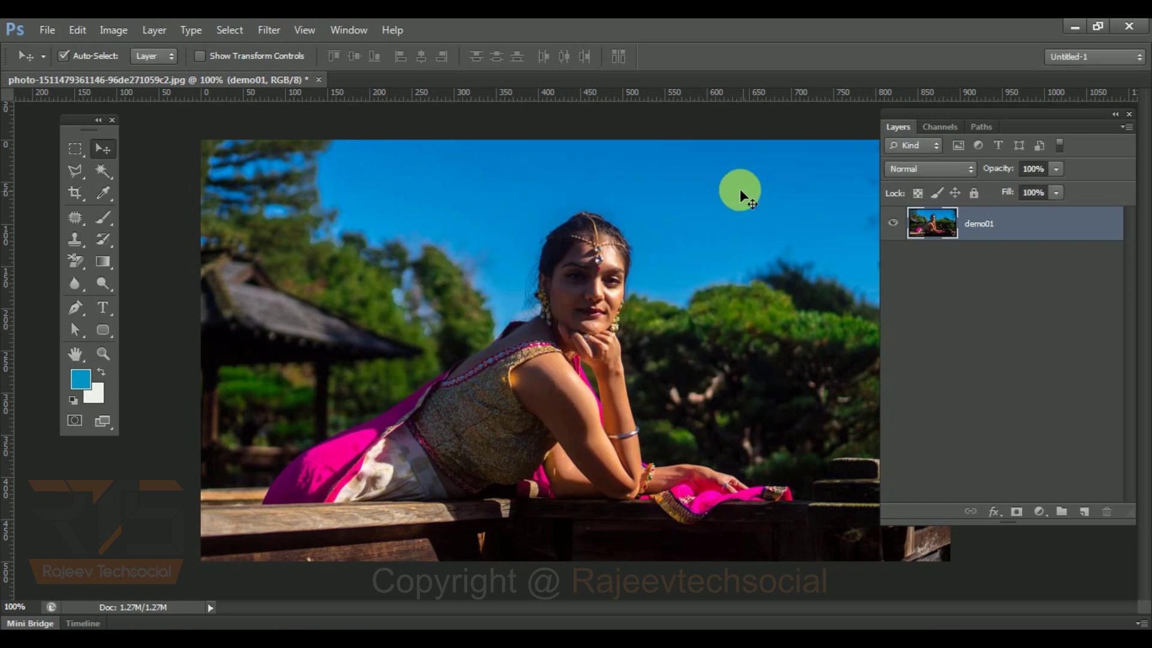
- Rotate the whole image 180°, review the other rotation options, and undo the rotation
left_click(112, 30)
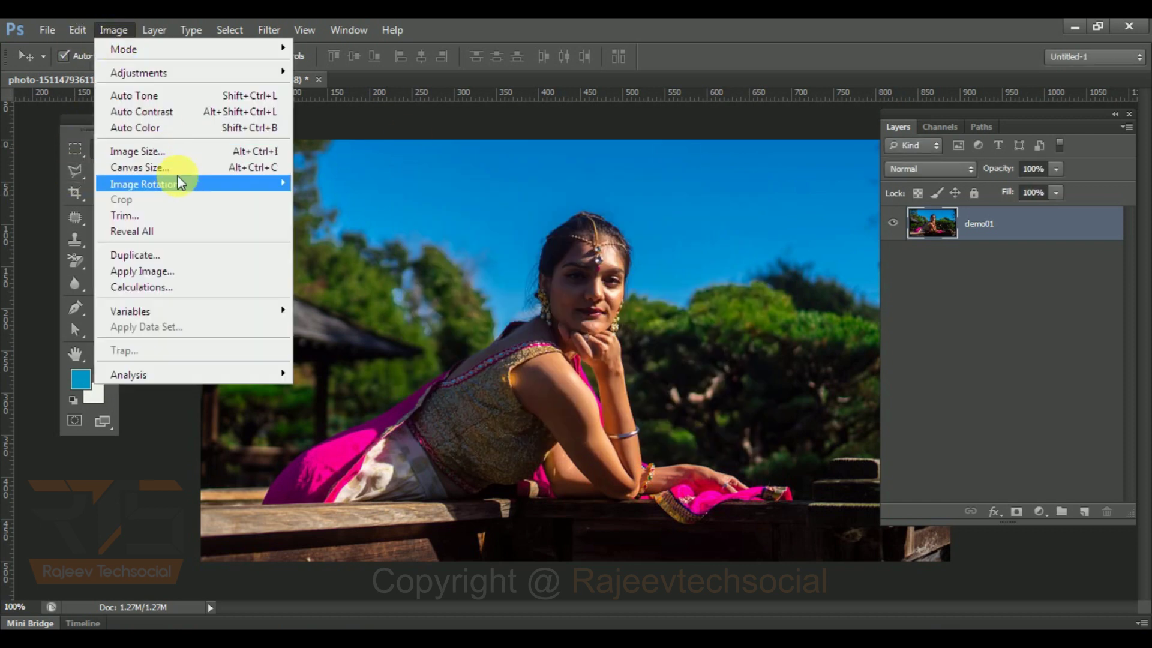
mouse_move(183, 186)
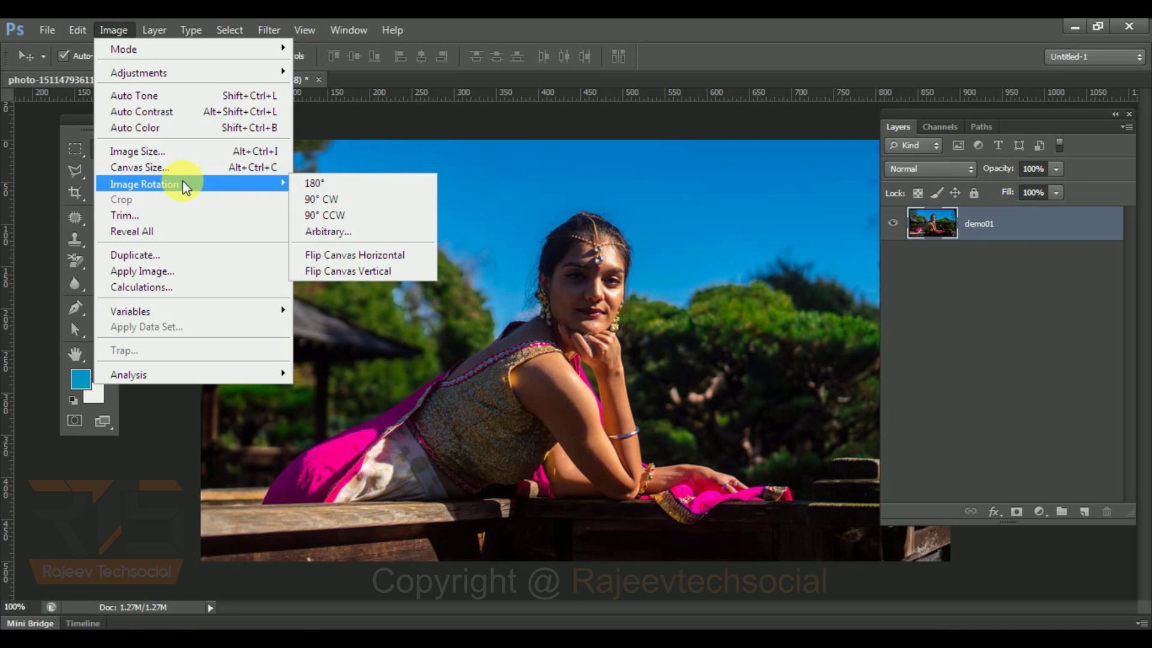
left_click(336, 185)
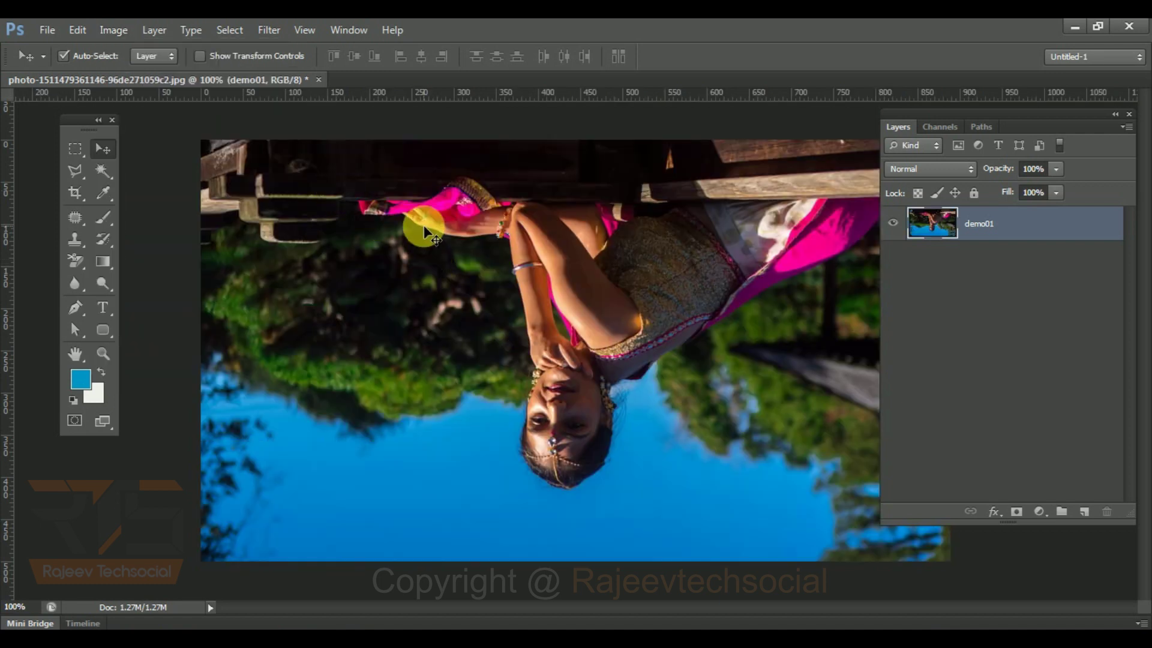
left_click(114, 30)
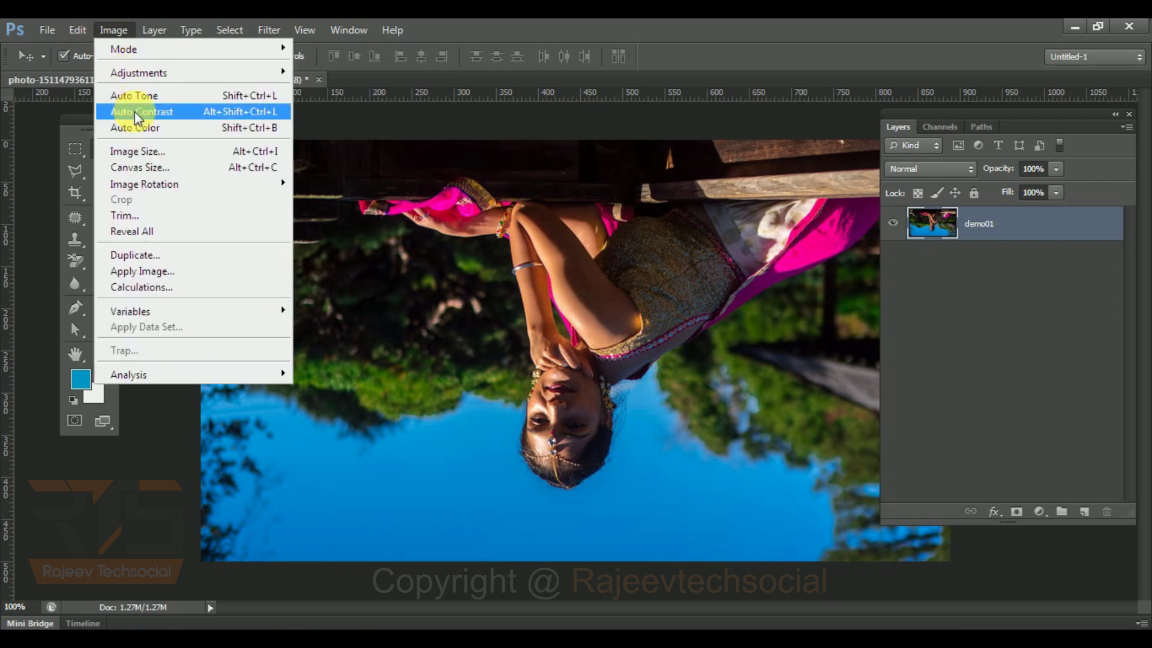
mouse_move(264, 186)
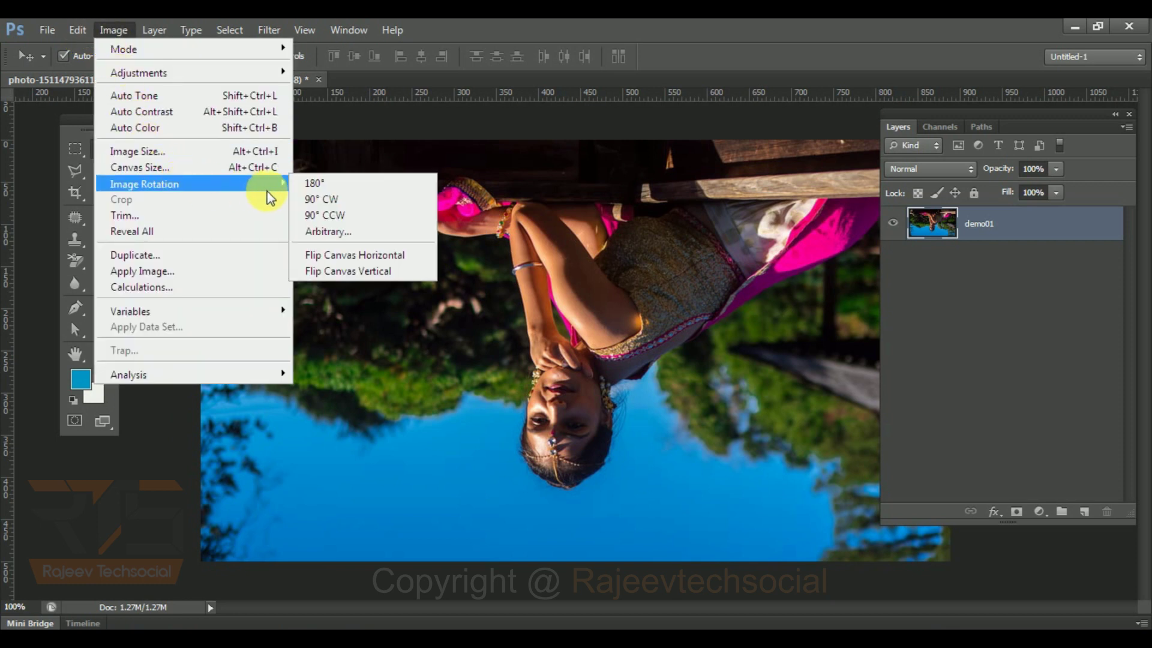
left_click(591, 173)
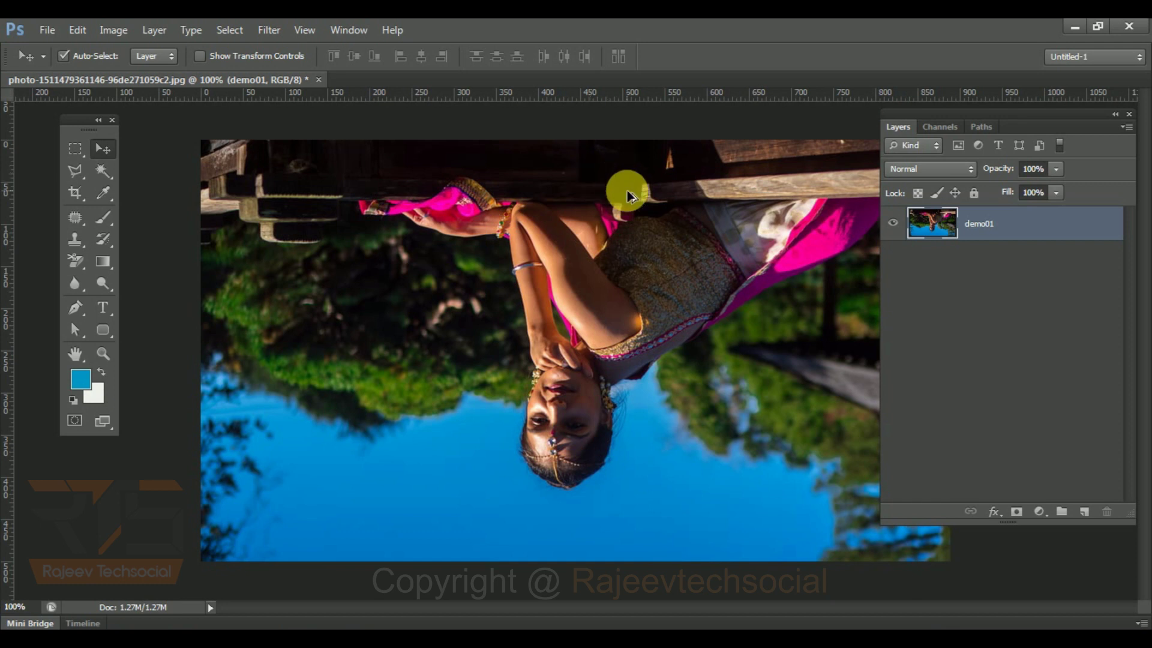
key("ctrl+z")
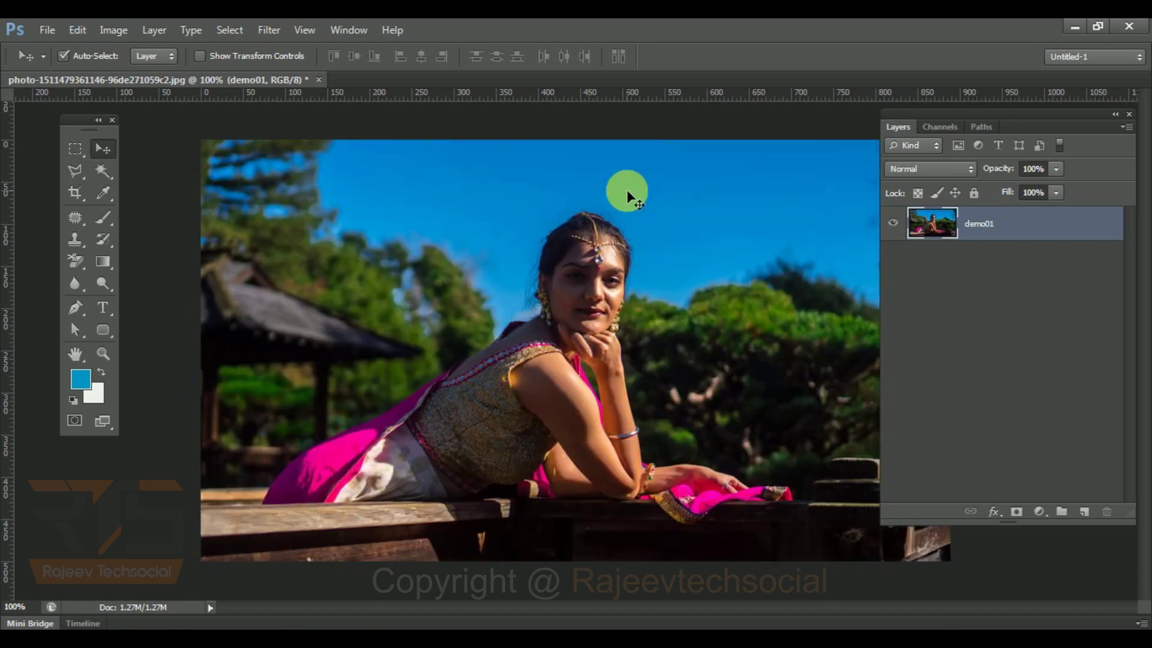
- Rotate the whole image 90° clockwise and undo the rotation
left_click(117, 33)
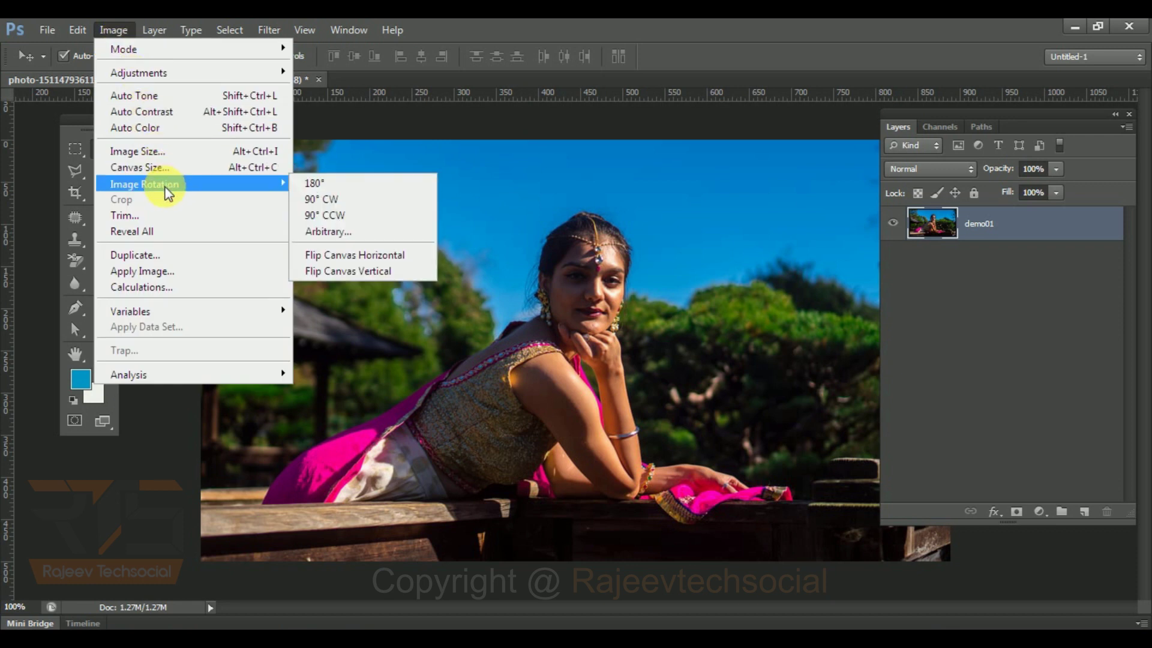
left_click(368, 200)
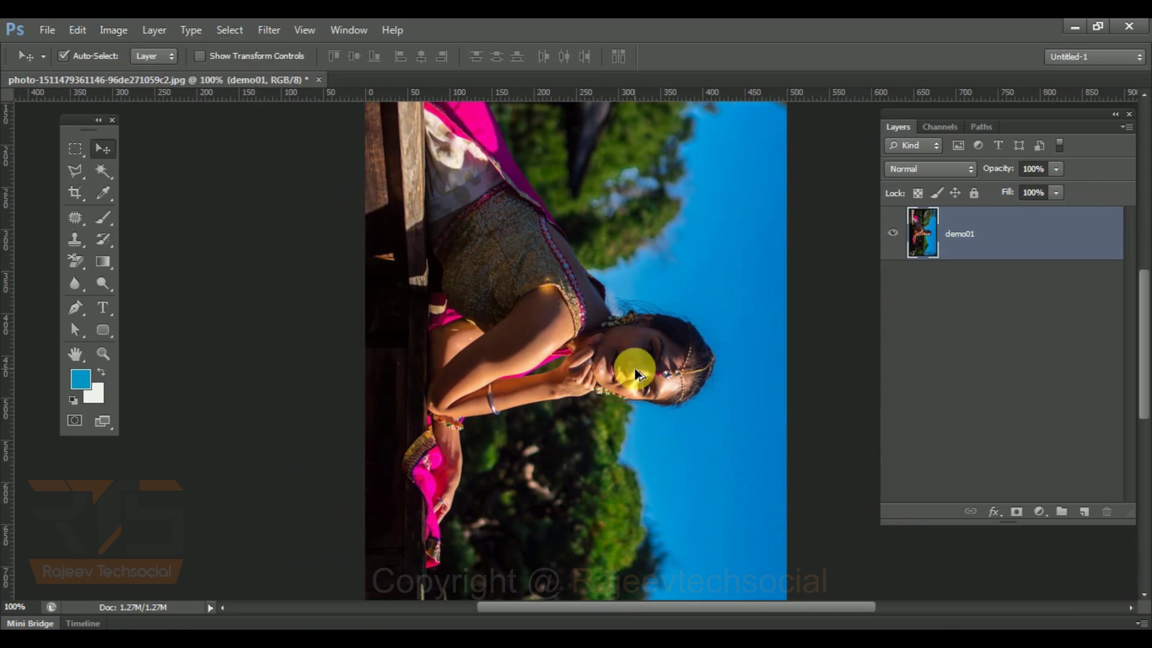
key("ctrl+z")
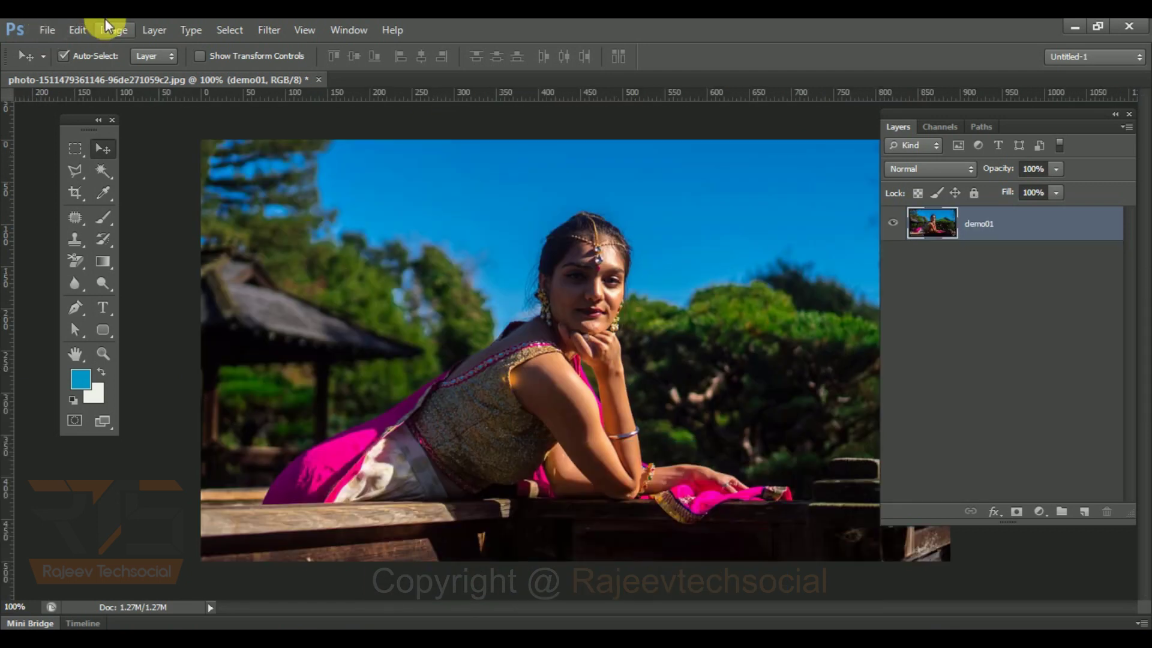
- Rotate the whole image 90° counterclockwise four times in succession, making a full turn
left_click(124, 25)
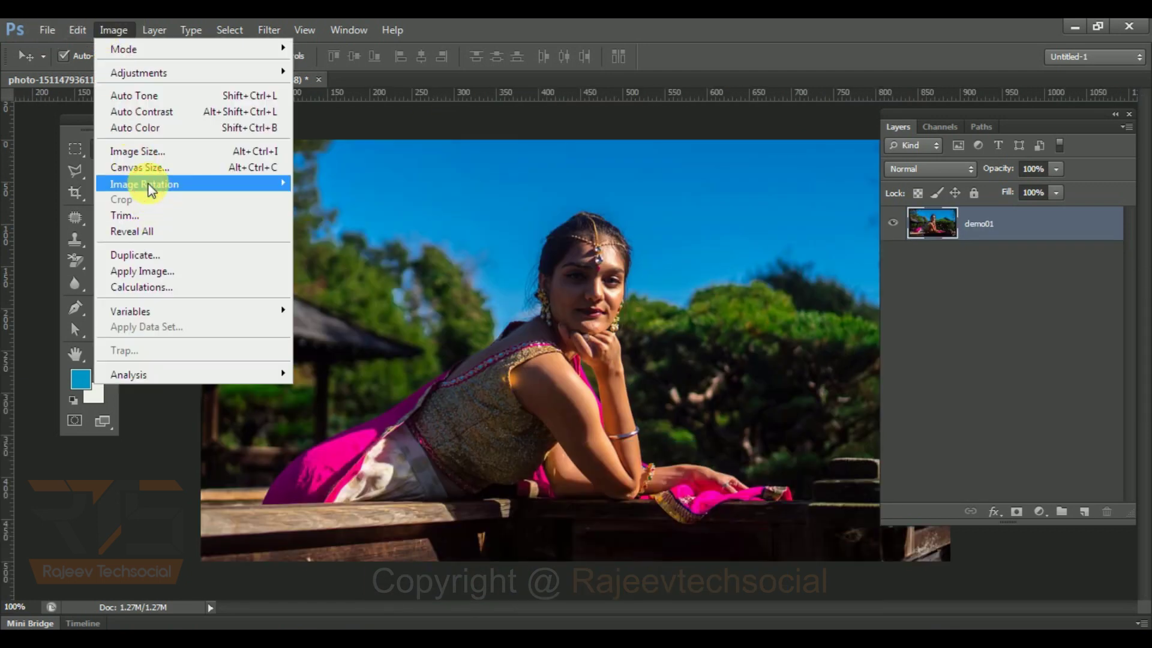
mouse_move(149, 185)
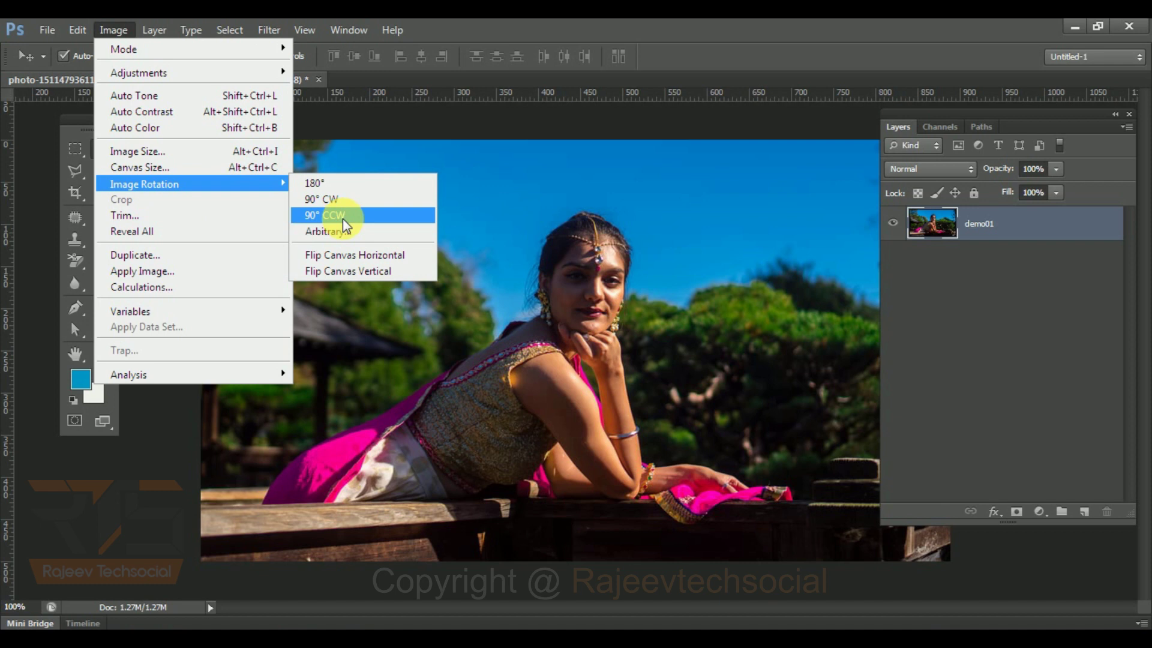
left_click(343, 218)
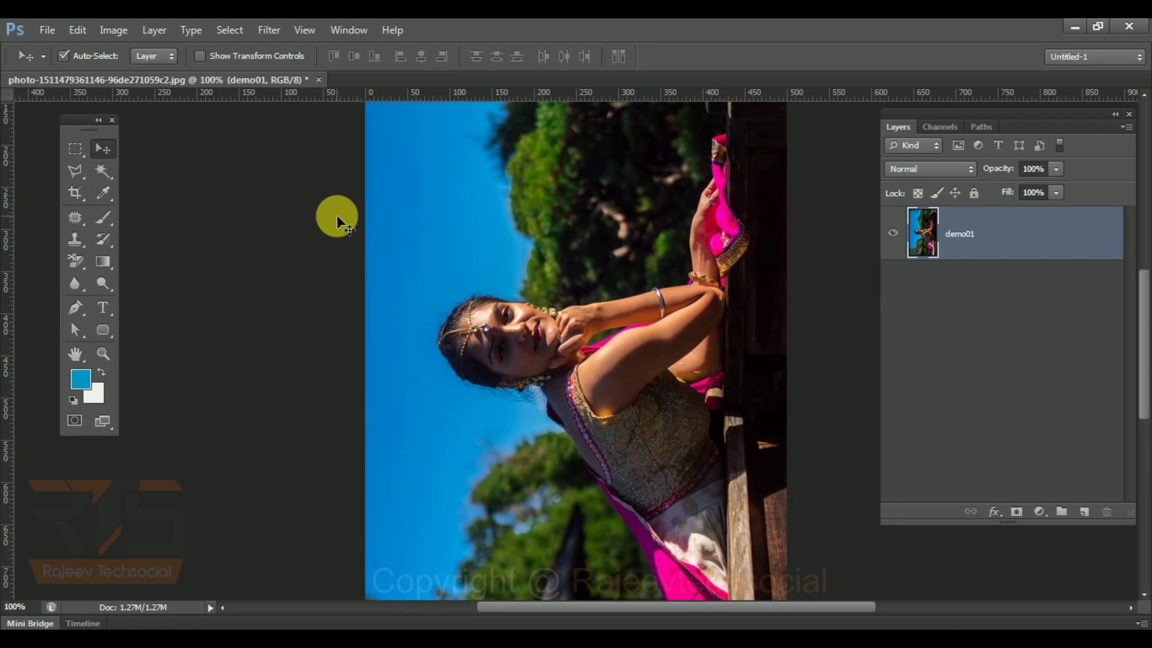
left_click(111, 30)
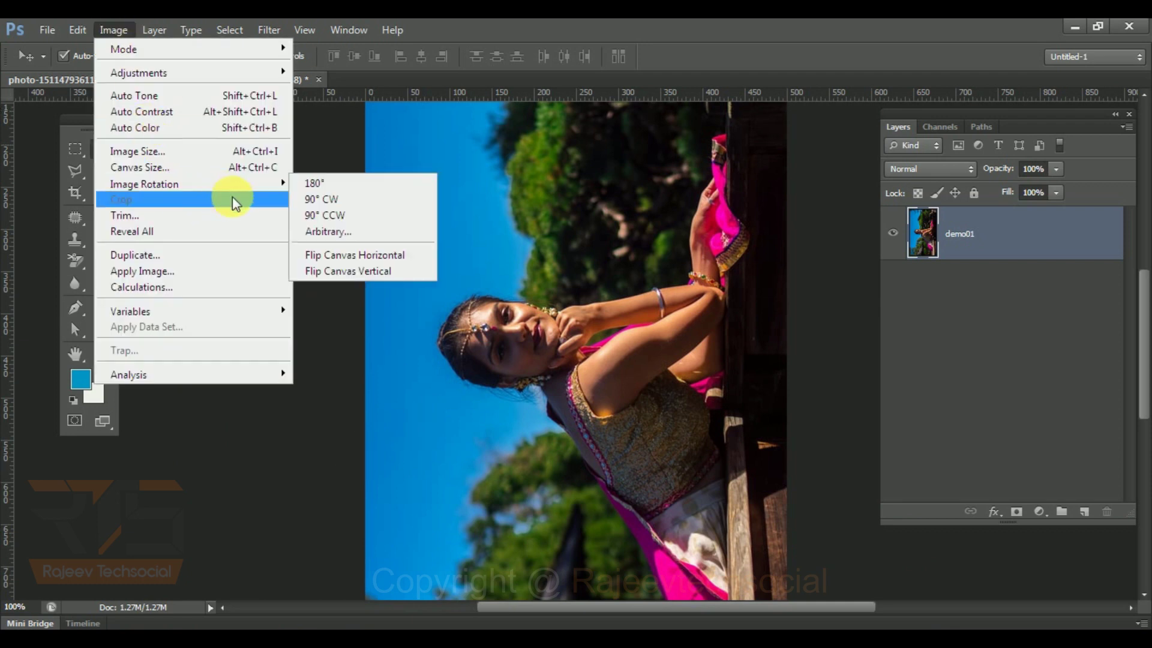
left_click(389, 217)
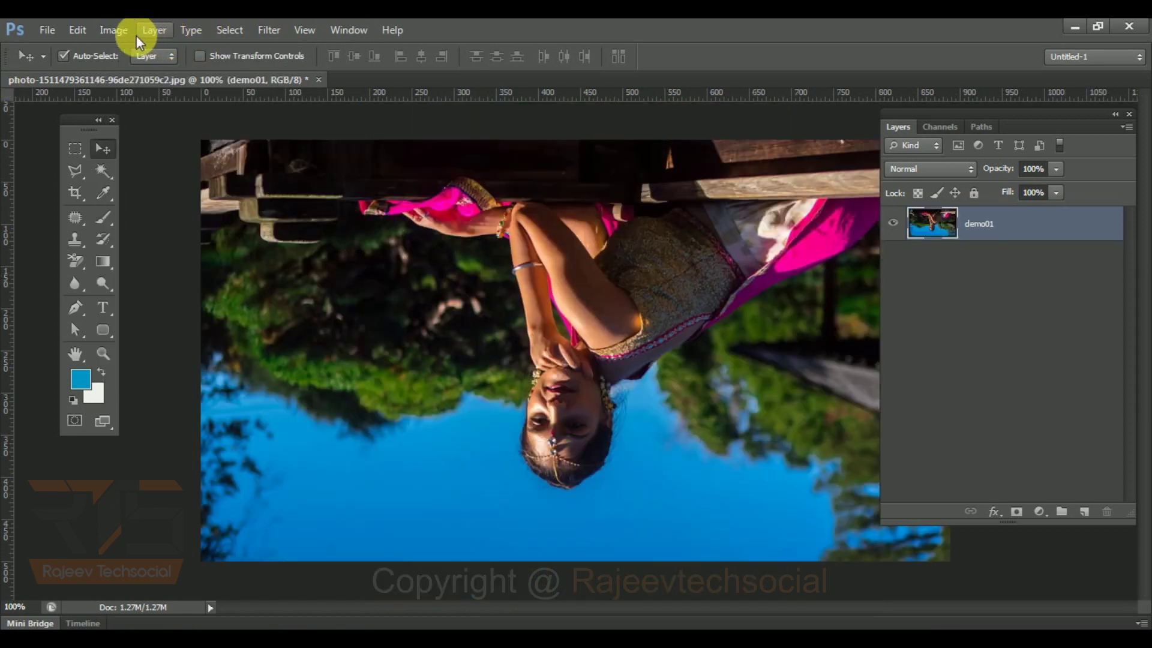
left_click(116, 30)
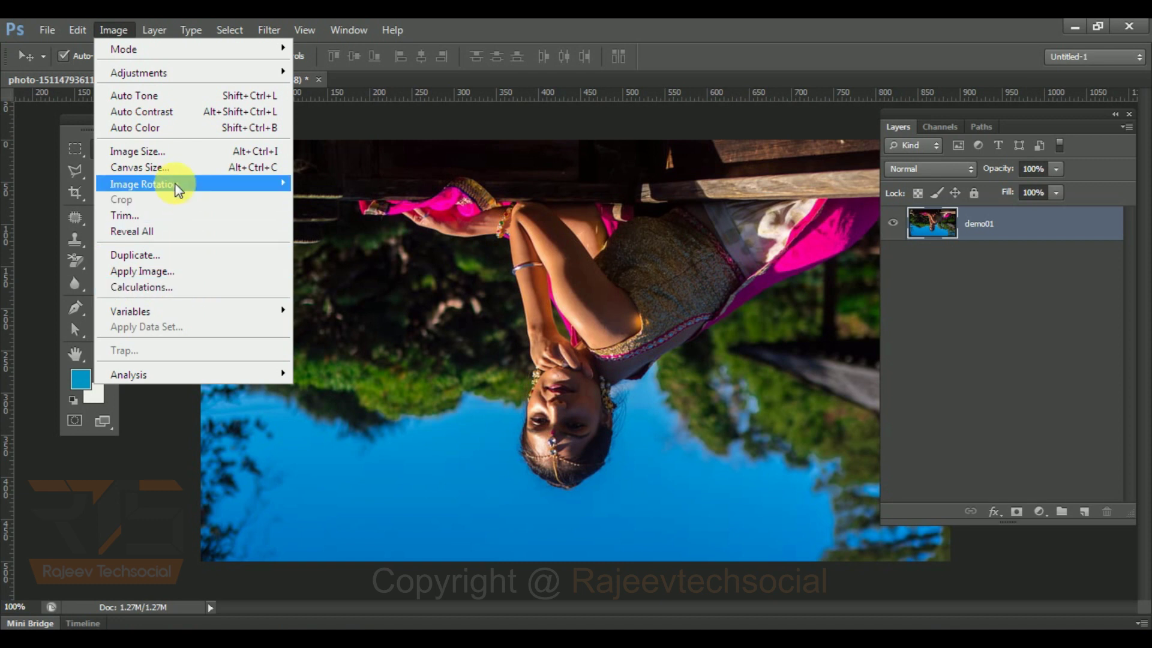
left_click(365, 214)
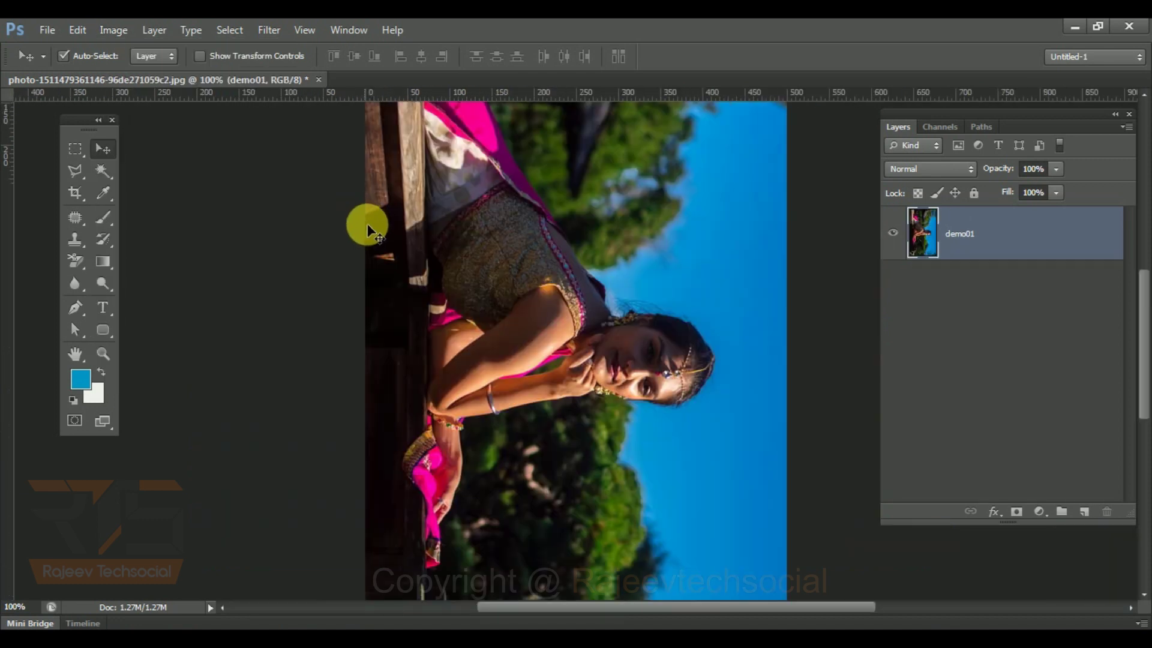
left_click(116, 28)
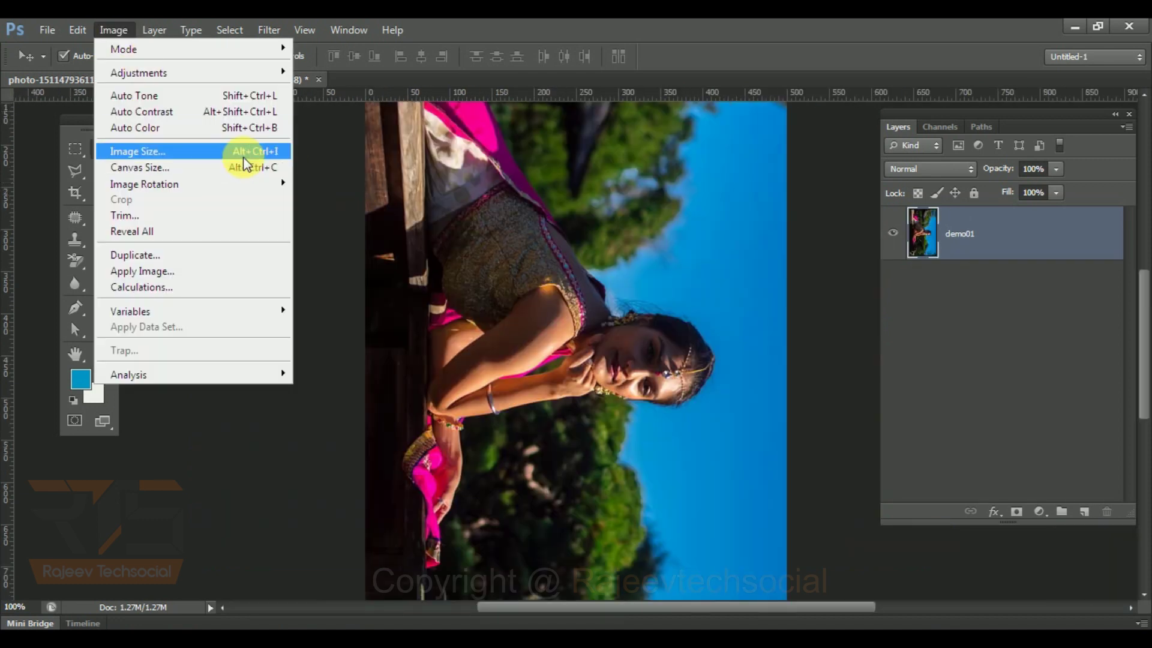
left_click(221, 95)
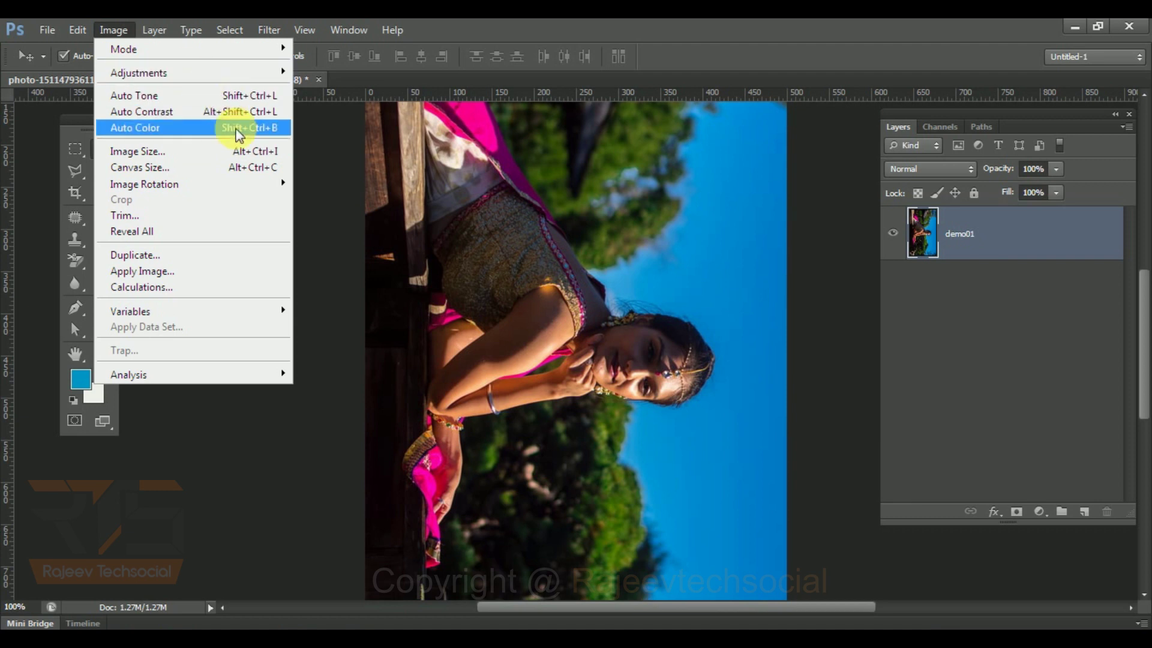
mouse_move(250, 187)
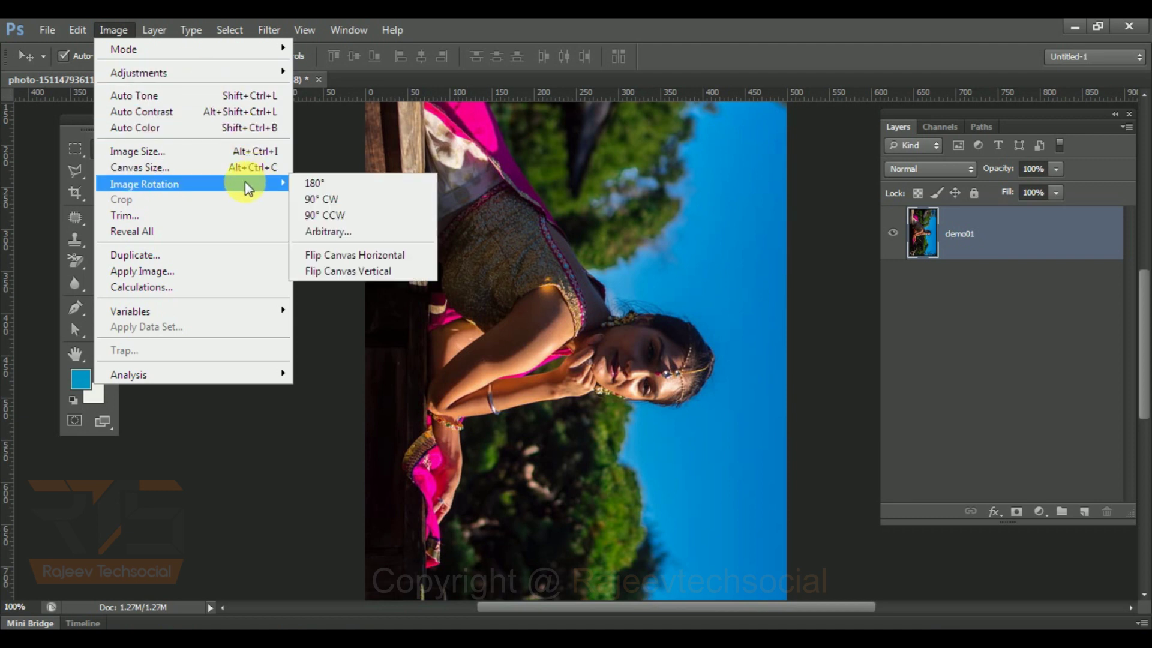
left_click(371, 219)
- Rotate the whole canvas by an arbitrary angle of 32° clockwise
left_click(133, 30)
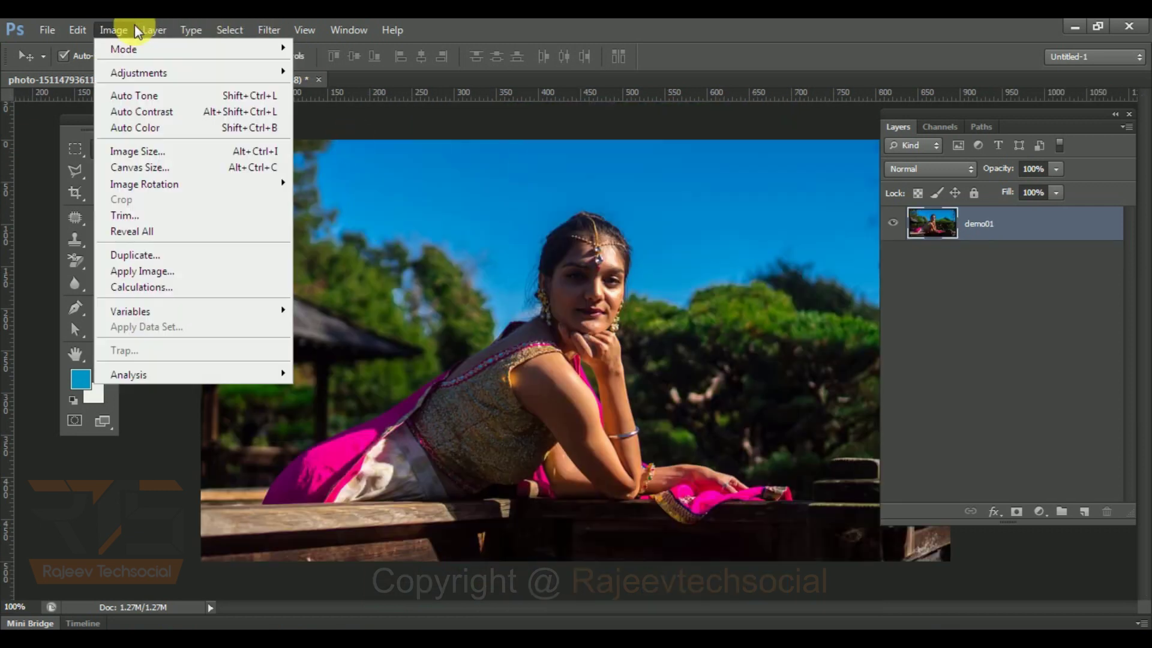
mouse_move(150, 30)
left_click(113, 28)
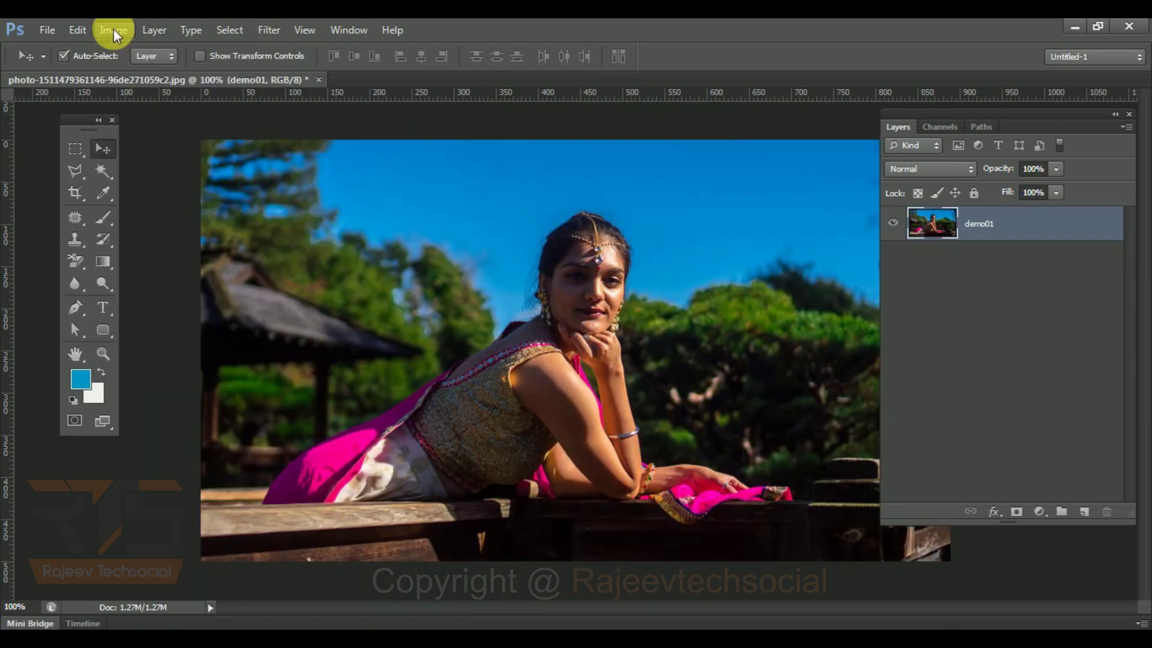
left_click(113, 29)
mouse_move(171, 192)
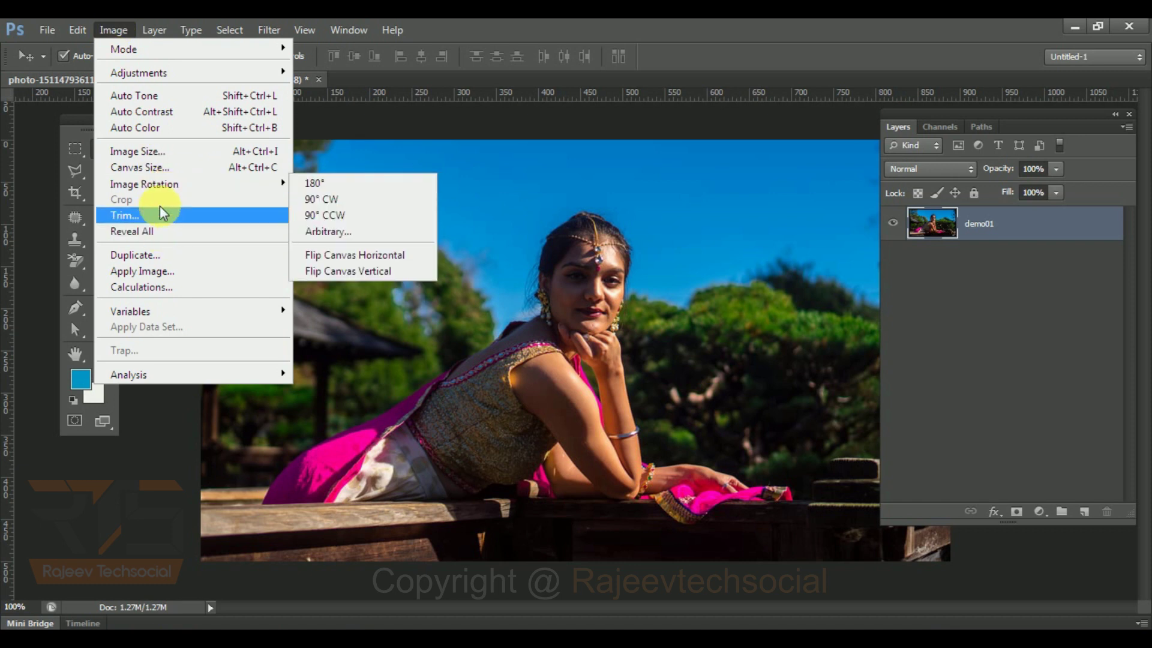
left_click(363, 234)
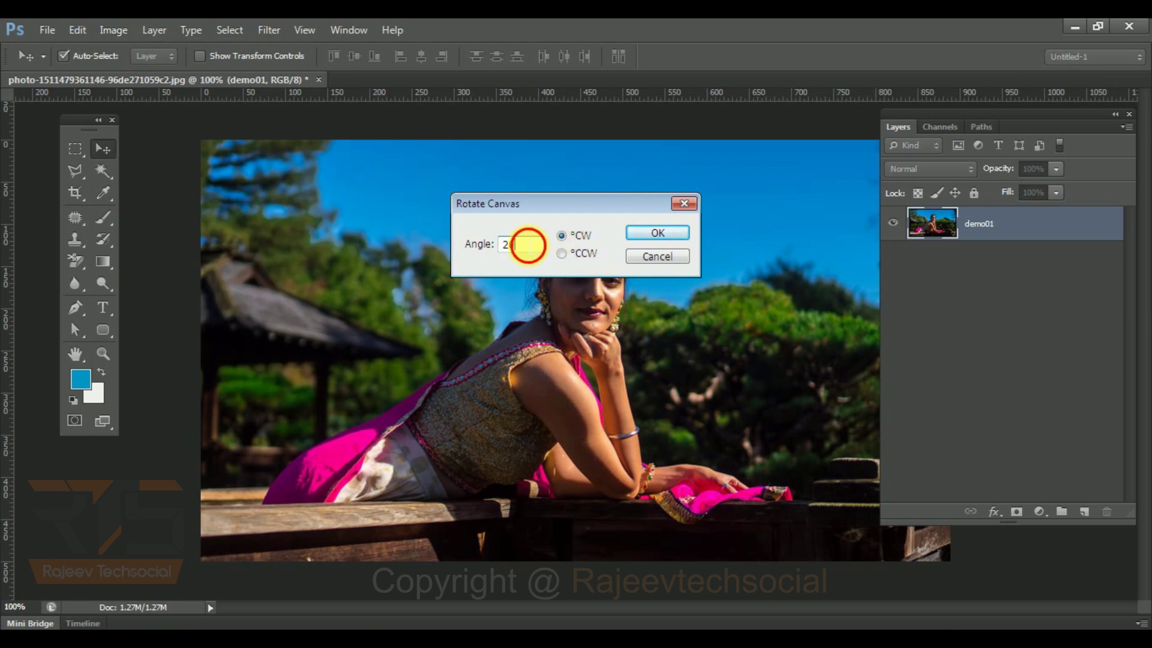
type("32")
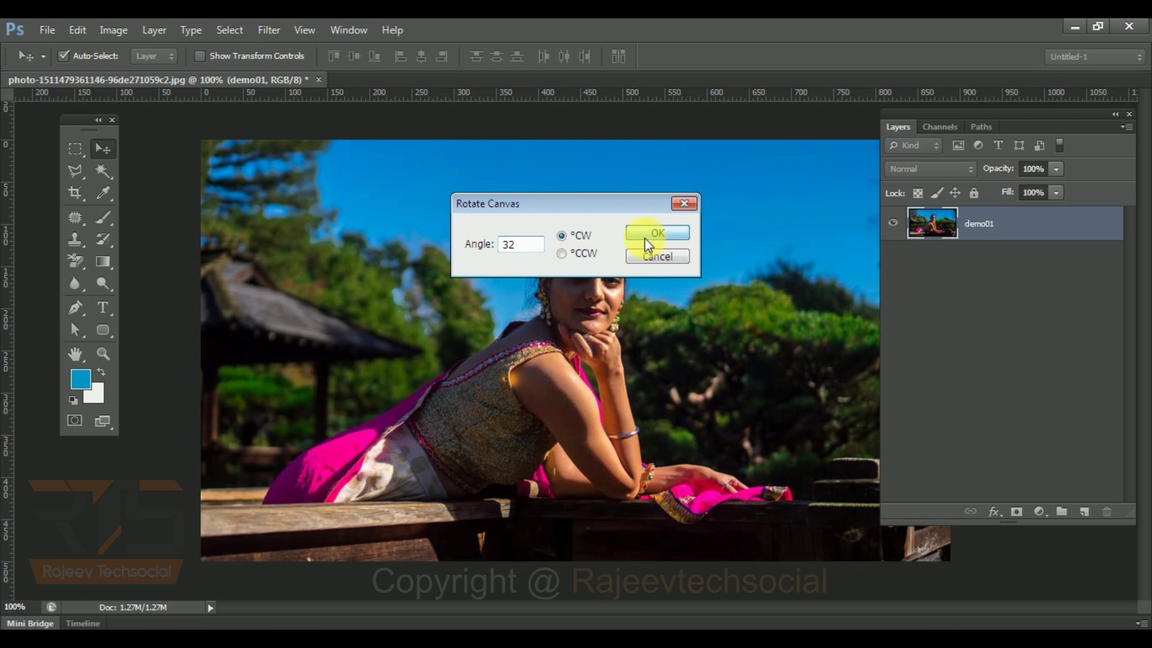
left_click(645, 237)
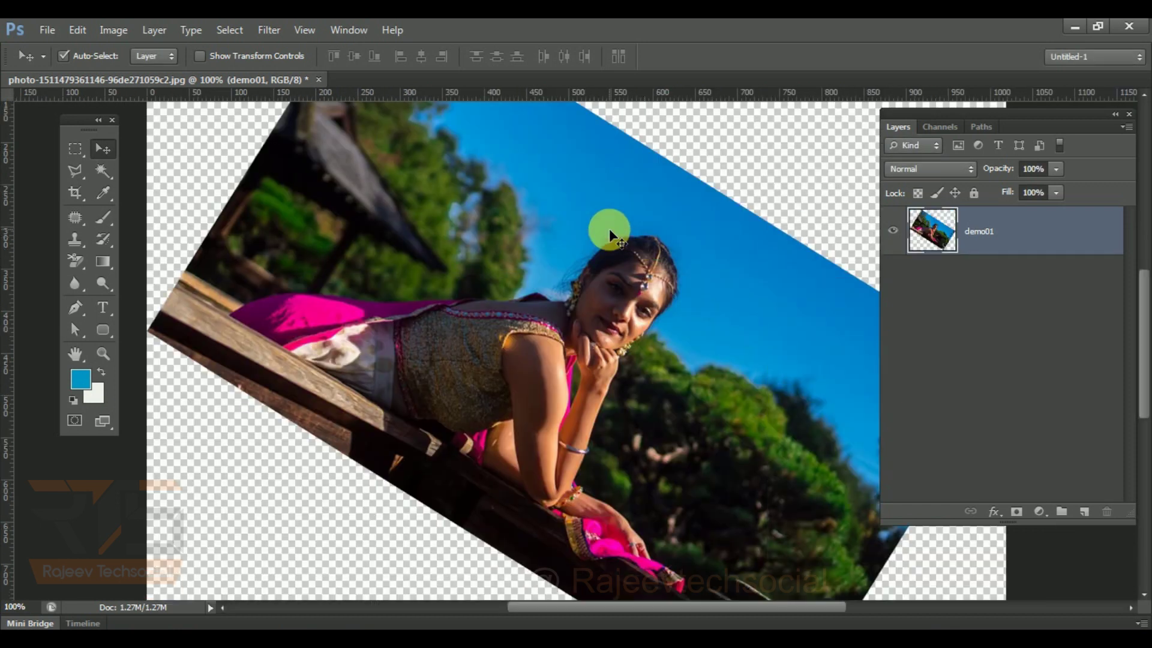
- Move the photo layer down and to the left on the rotated canvas, and undo both the move and the arbitrary rotation
left_click_drag(658, 312, 617, 356)
key("ctrl+alt+z")
key("ctrl+alt+z")
key("ctrl+alt+z")
key("ctrl+alt+z")
key("ctrl+alt+z")
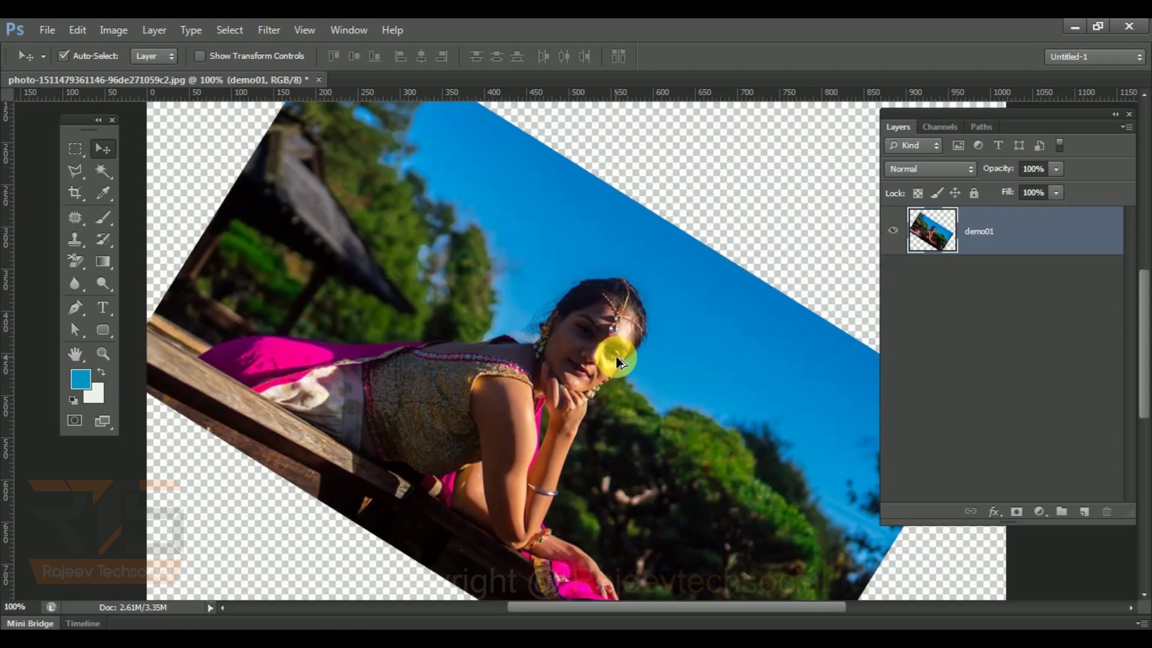
key("ctrl+alt+z")
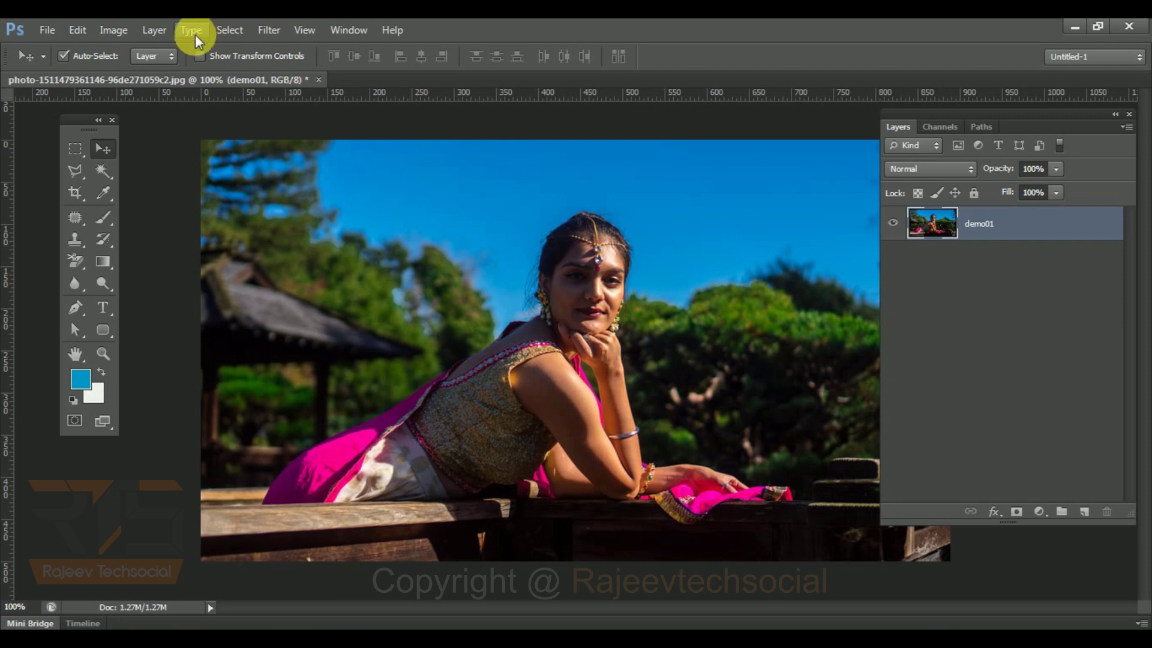
- Choose the counterclockwise direction for an arbitrary canvas rotation and cancel without applying it
left_click(114, 29)
mouse_move(223, 191)
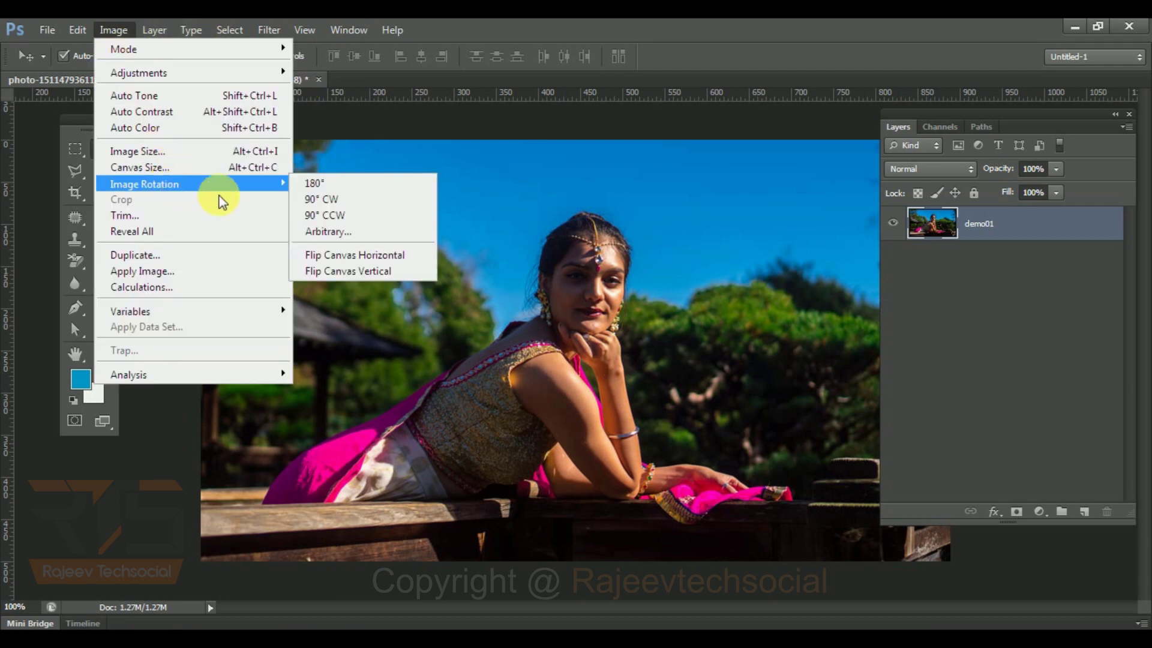
left_click(359, 232)
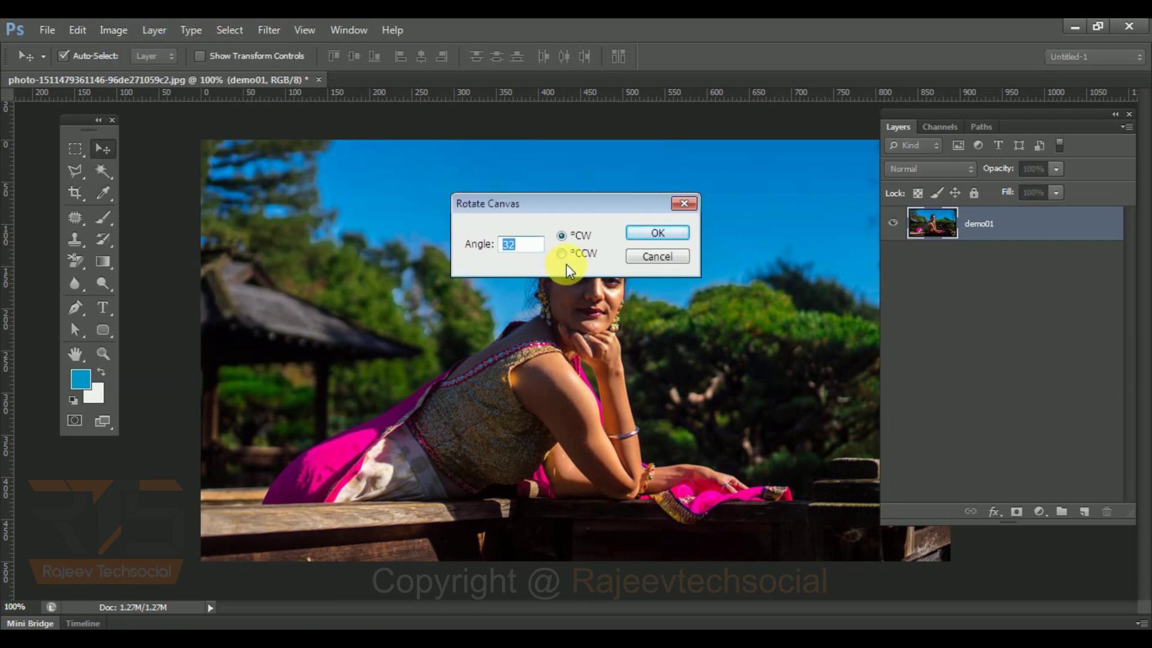
left_click(562, 254)
left_click(658, 257)
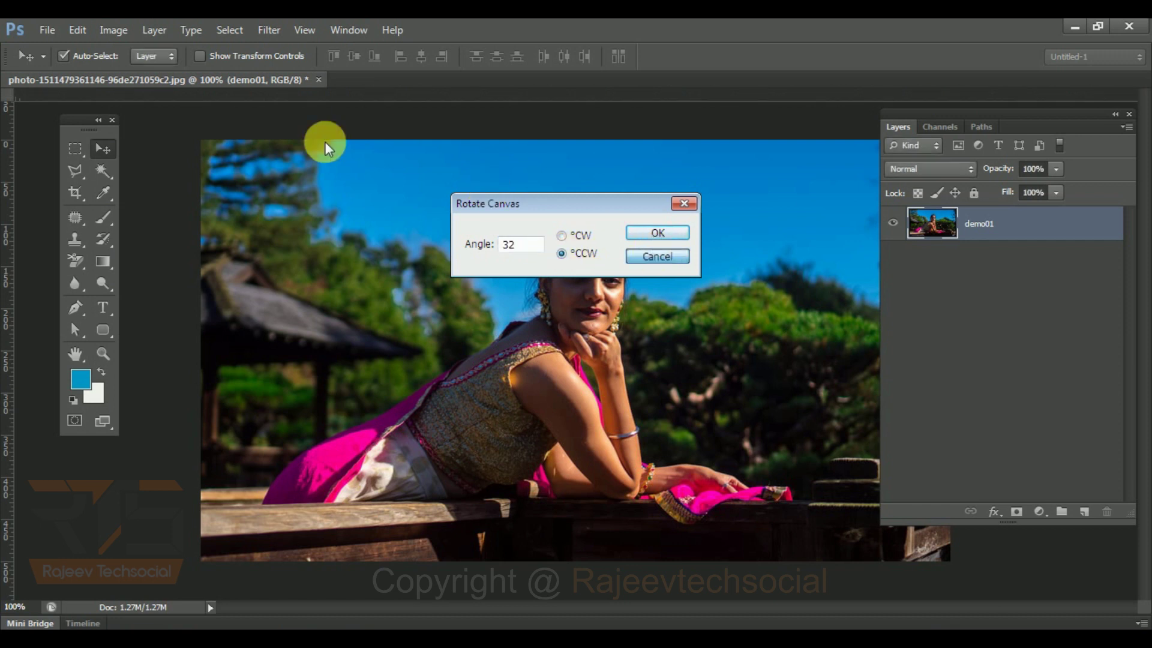
- Flip the whole canvas horizontally and undo the flip
left_click(120, 34)
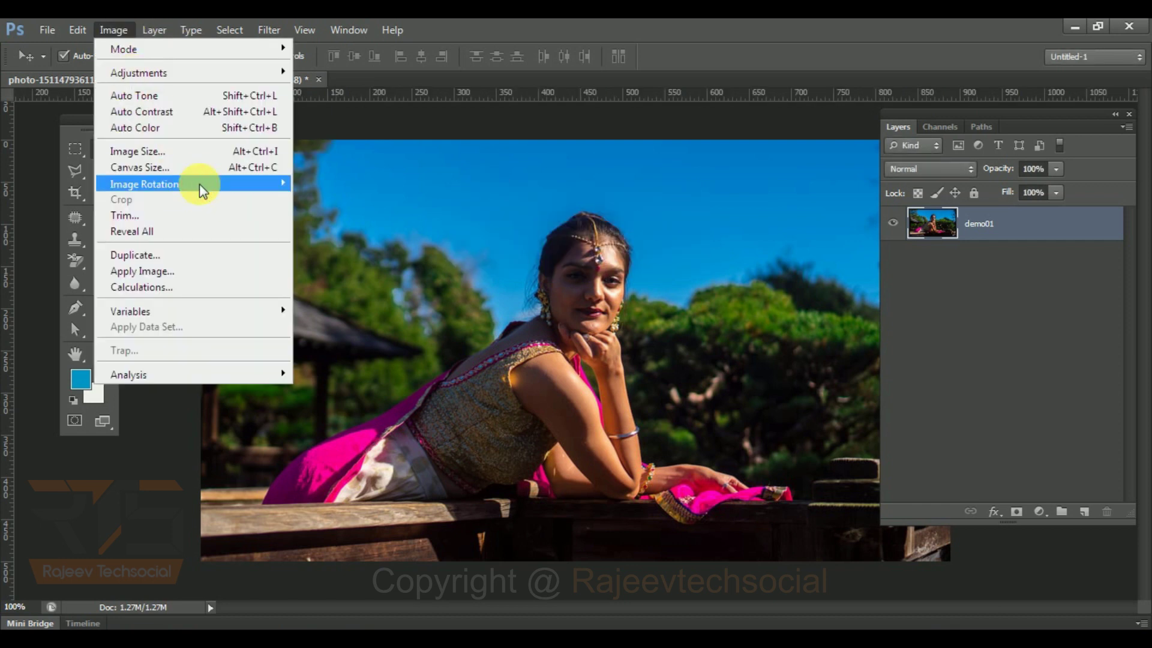
mouse_move(199, 183)
left_click(393, 257)
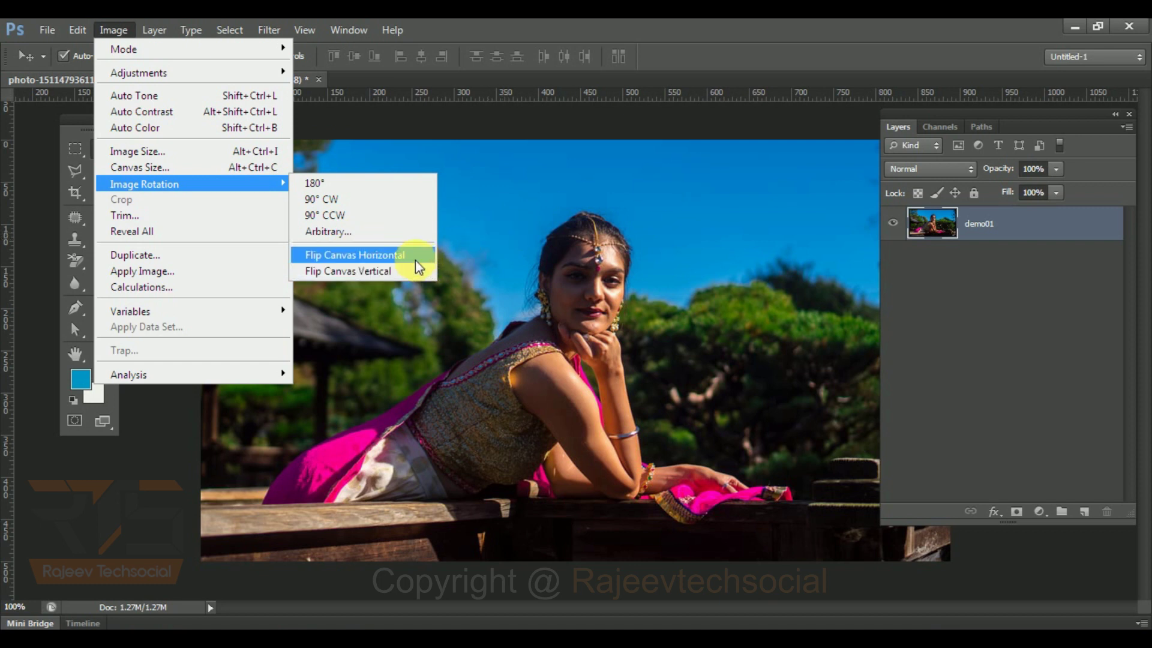
left_click(790, 179)
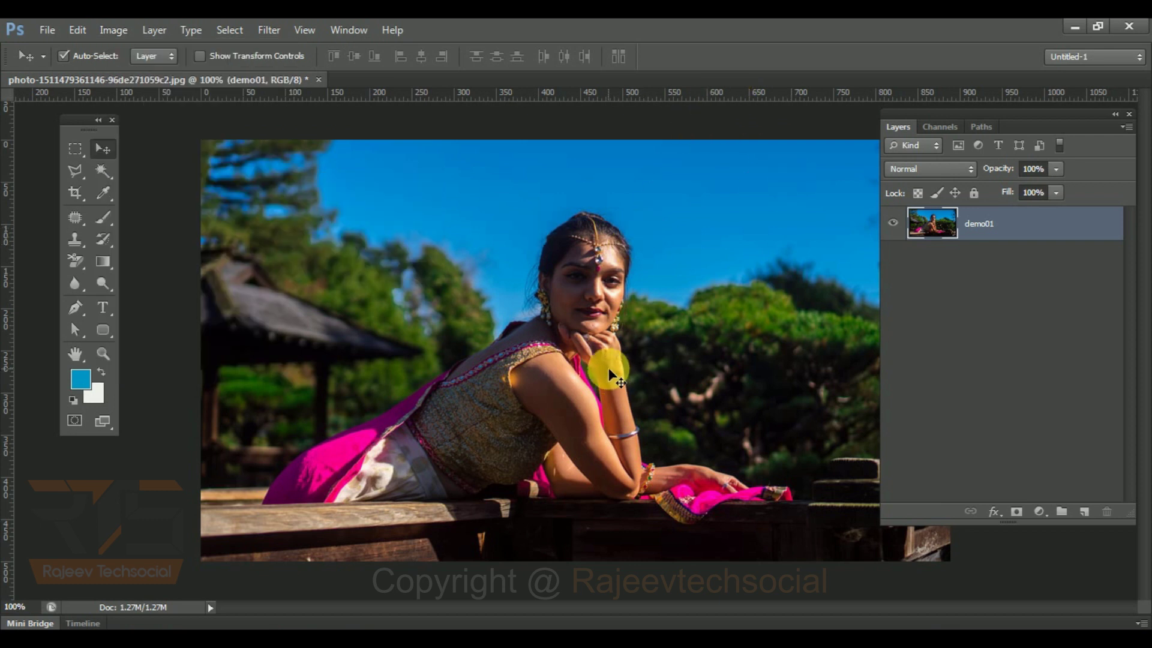
left_click(119, 29)
mouse_move(180, 184)
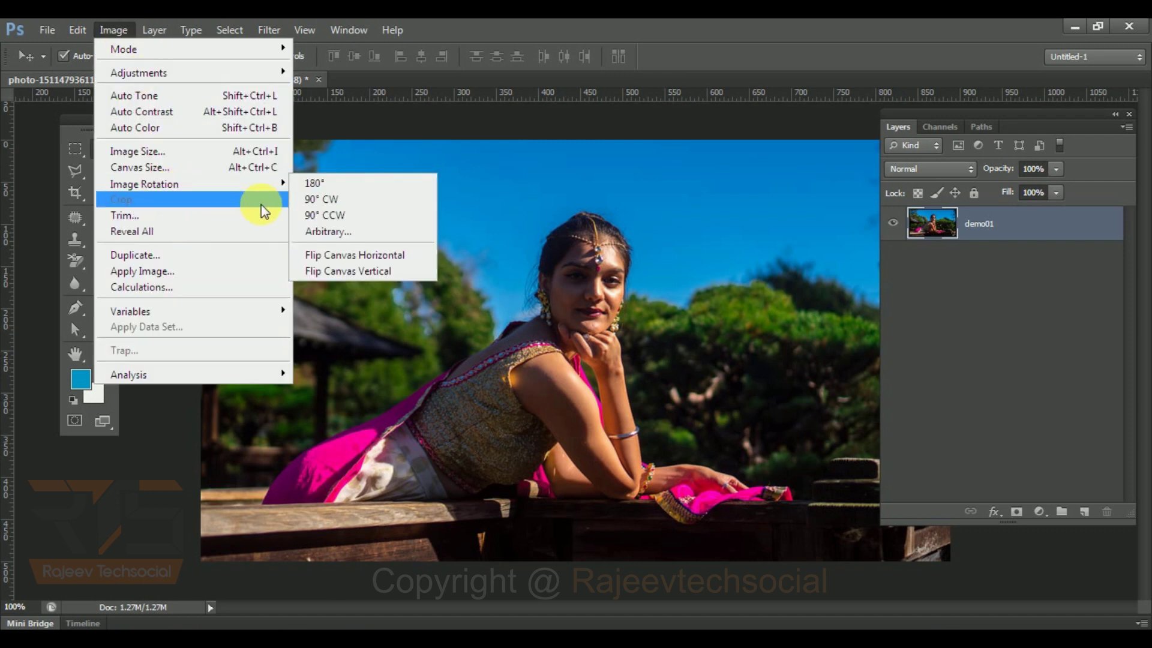
left_click(359, 256)
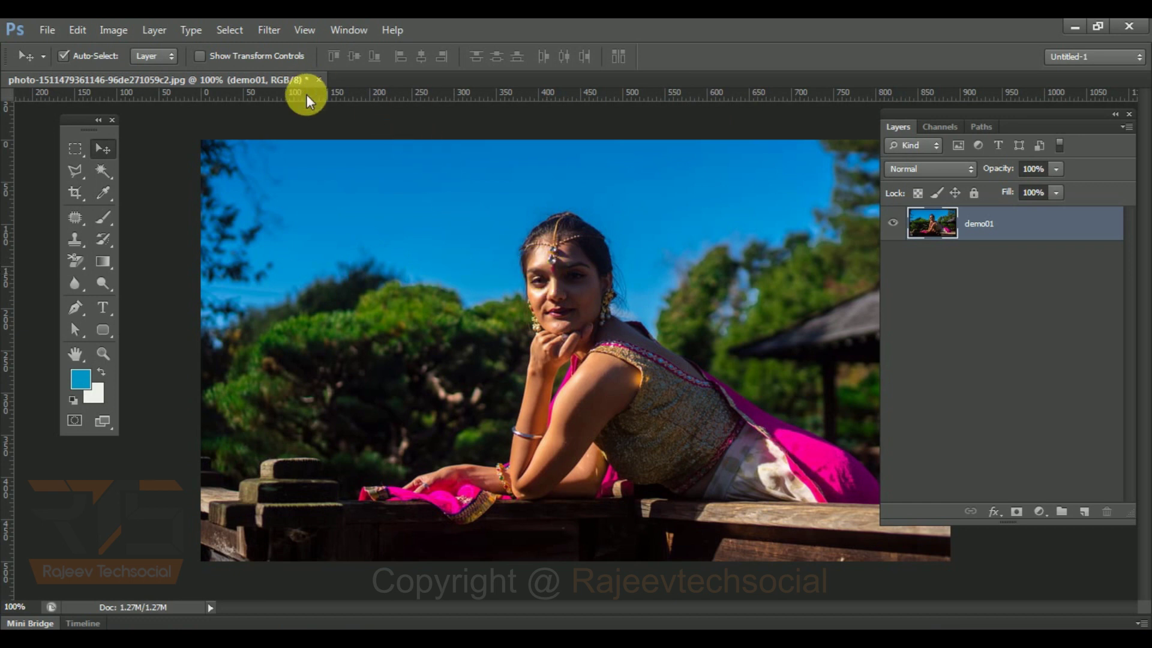
key("ctrl+z")
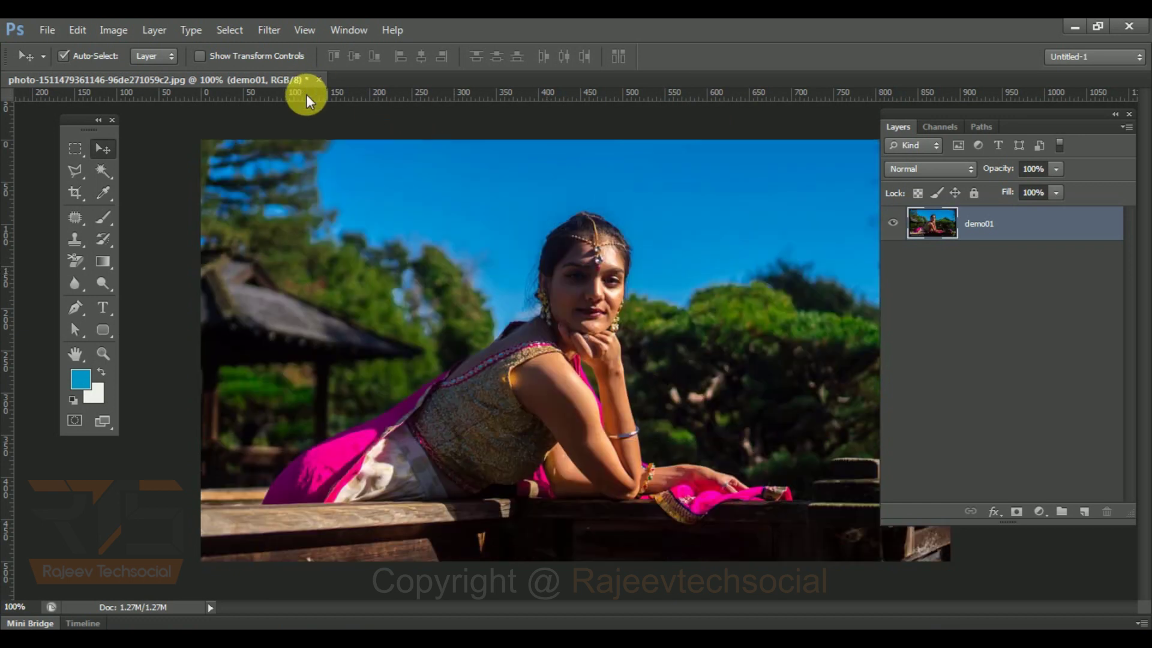
- Flip the whole canvas vertically and undo the flip
left_click(127, 31)
mouse_move(236, 183)
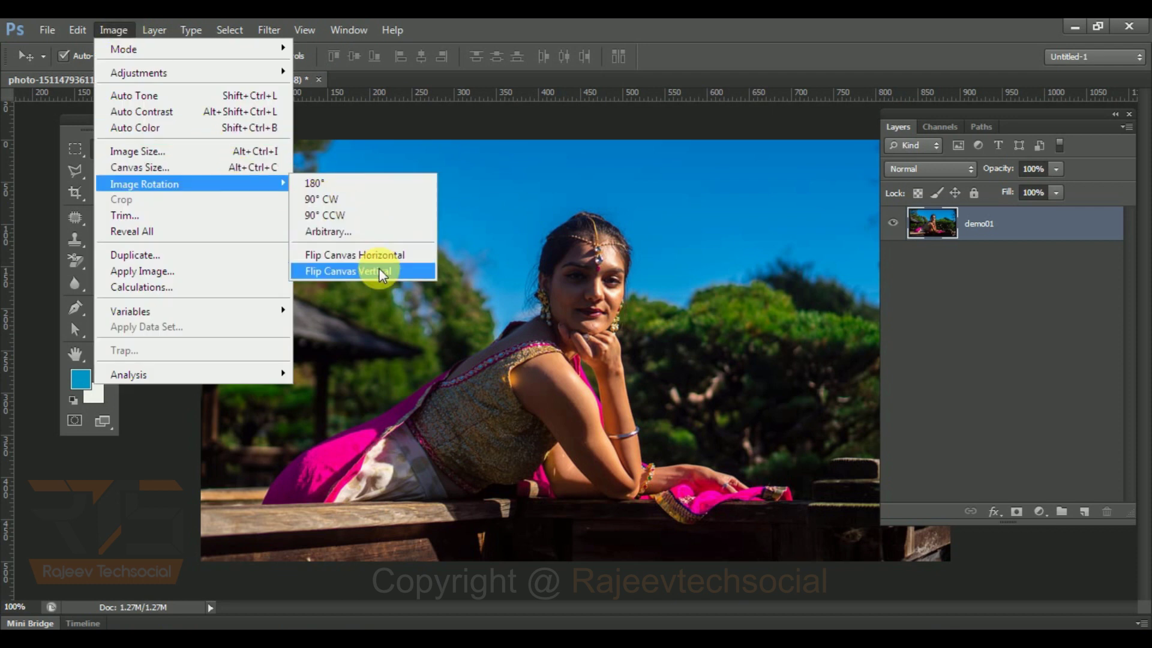
left_click(379, 267)
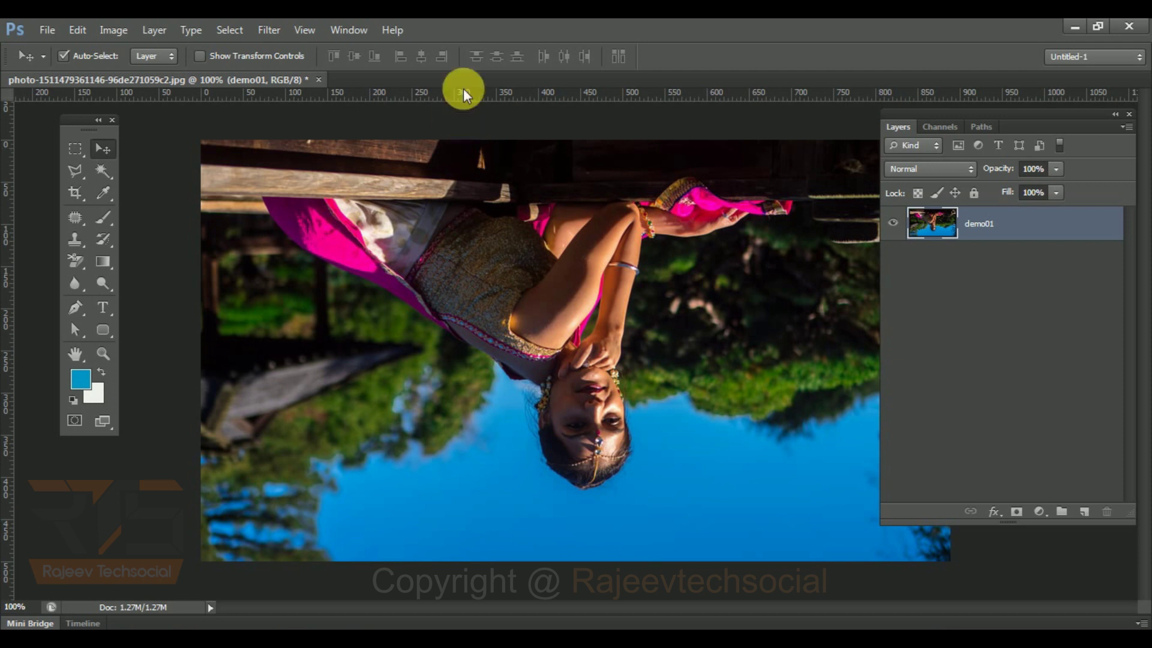
key("ctrl+z")
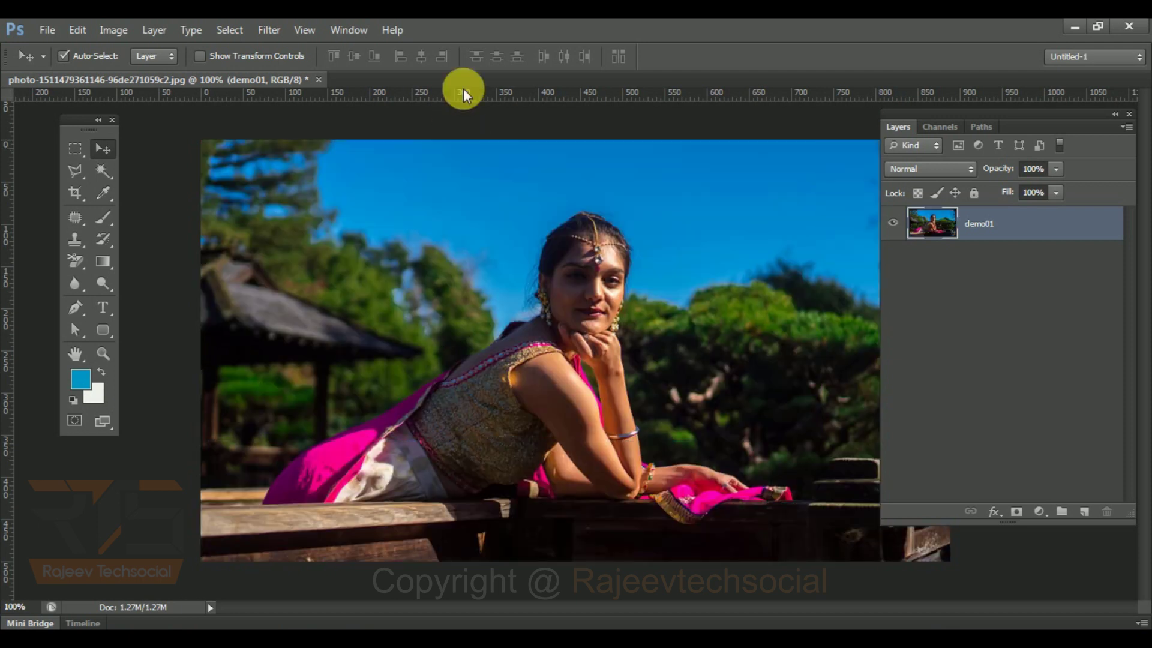
left_click(126, 30)
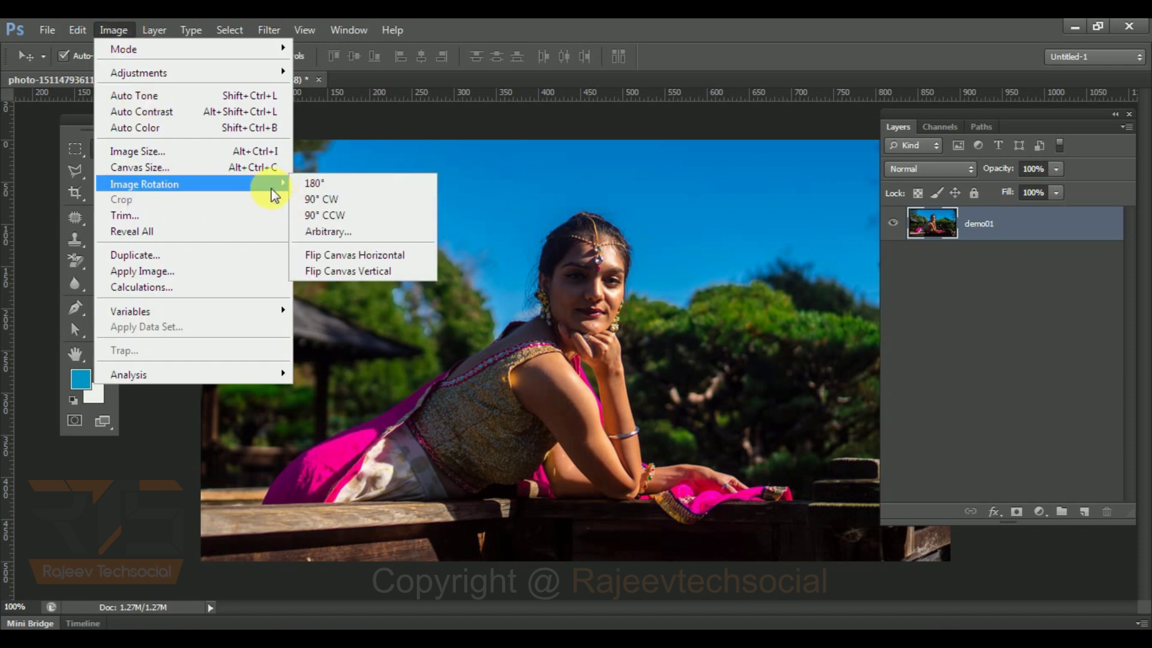
left_click(537, 257)
left_click(113, 30)
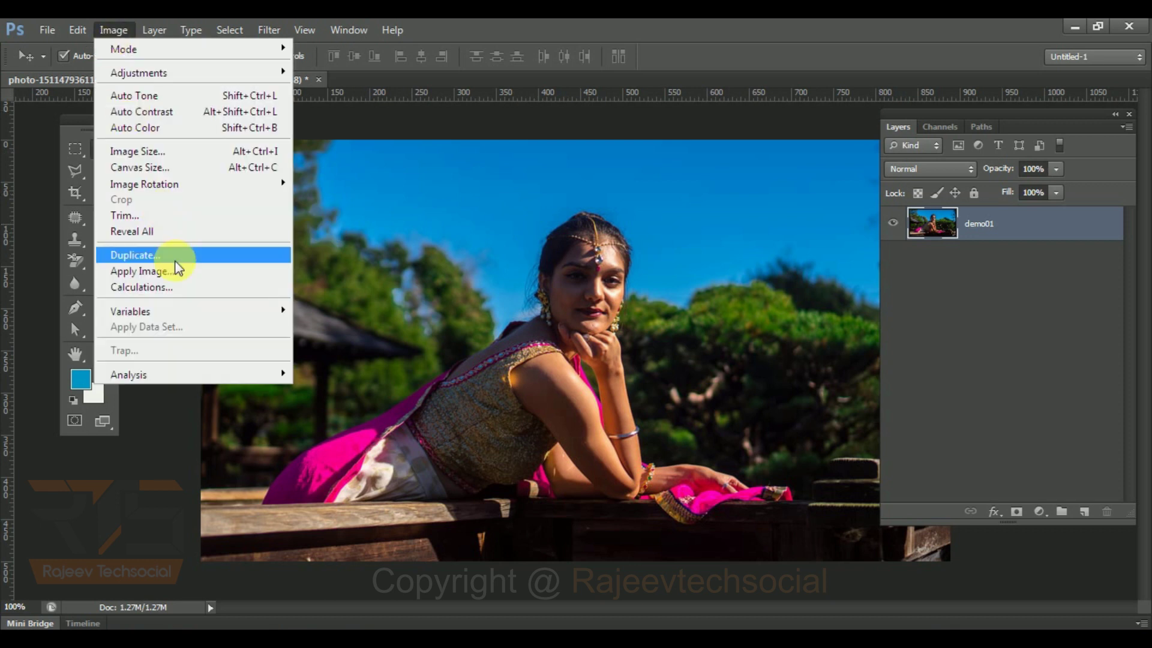
left_click(549, 253)
- Scale the photo layer down to about 63% and move it to the canvas's lower-left corner, partly beyond the canvas edges
left_click_drag(615, 264, 568, 272)
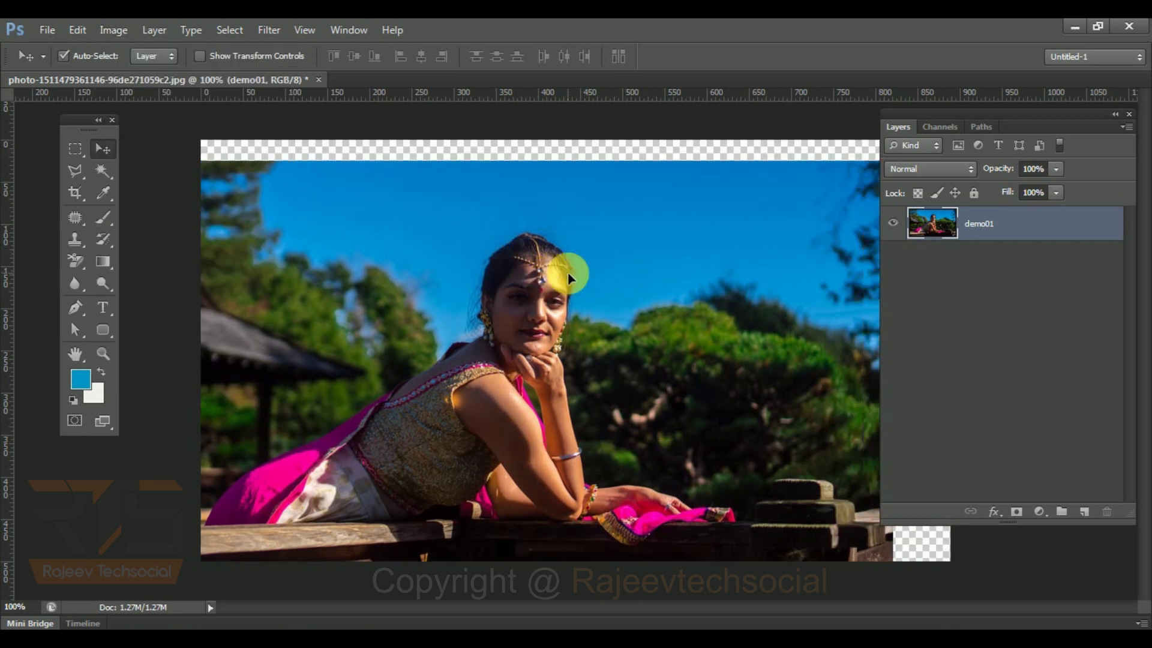
key("ctrl+t")
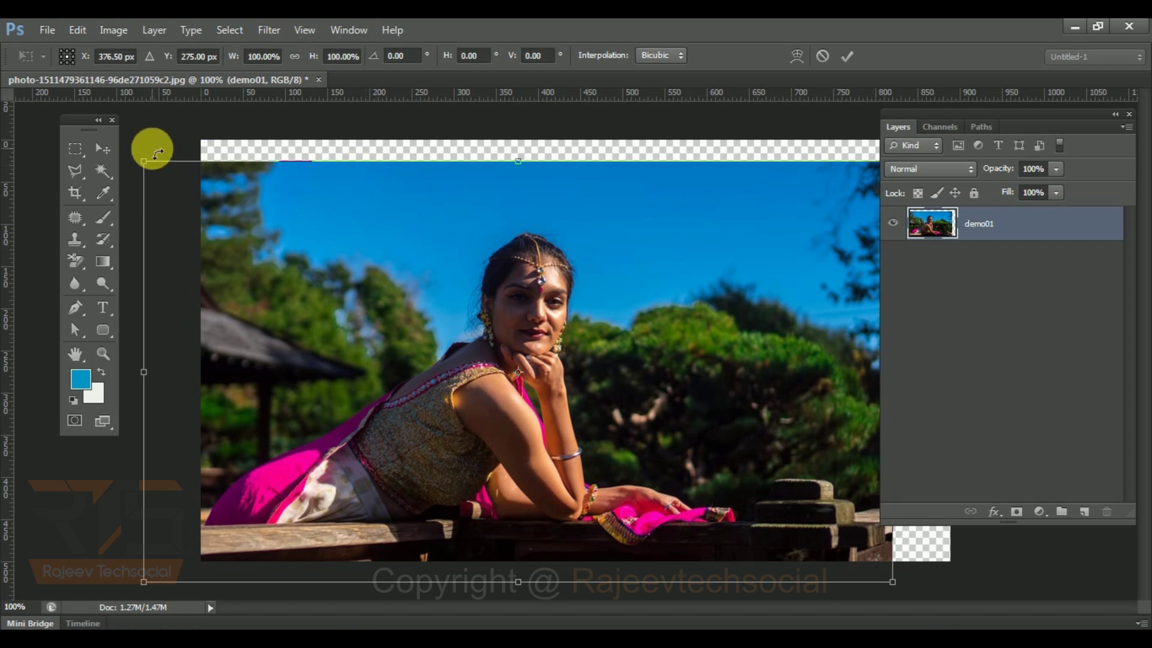
left_click_drag(150, 165, 429, 353)
left_click_drag(522, 394, 253, 387)
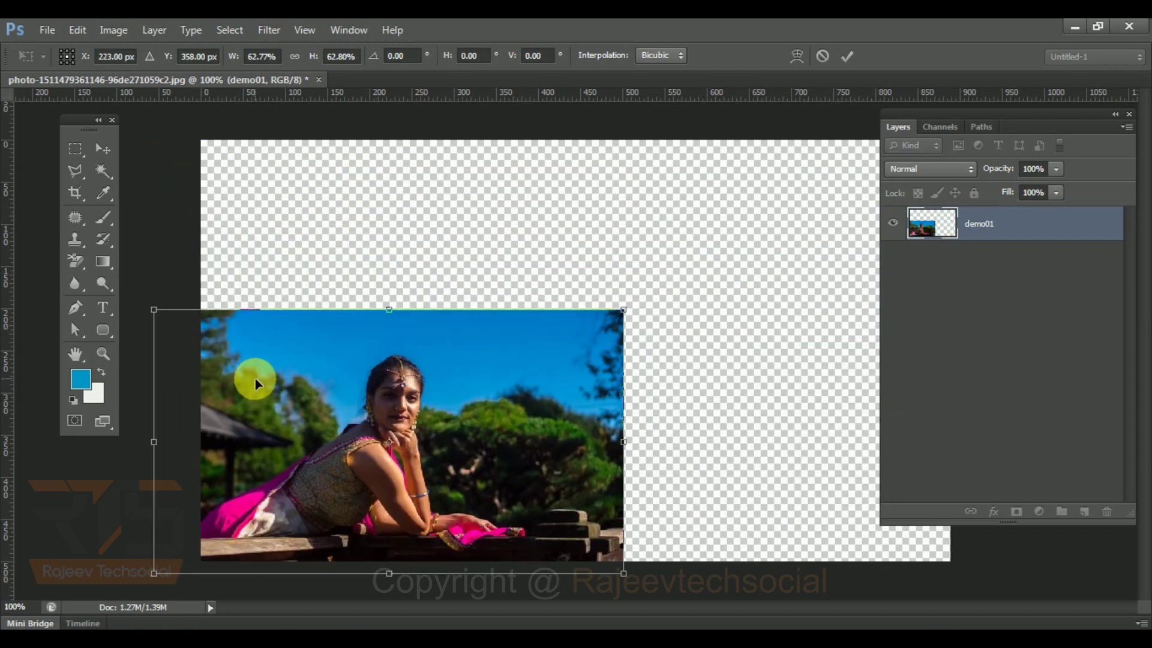
key("Return")
mouse_move(312, 421)
left_mouse_down()
mouse_move(334, 429)
mouse_move(298, 225)
mouse_move(295, 436)
left_mouse_up()
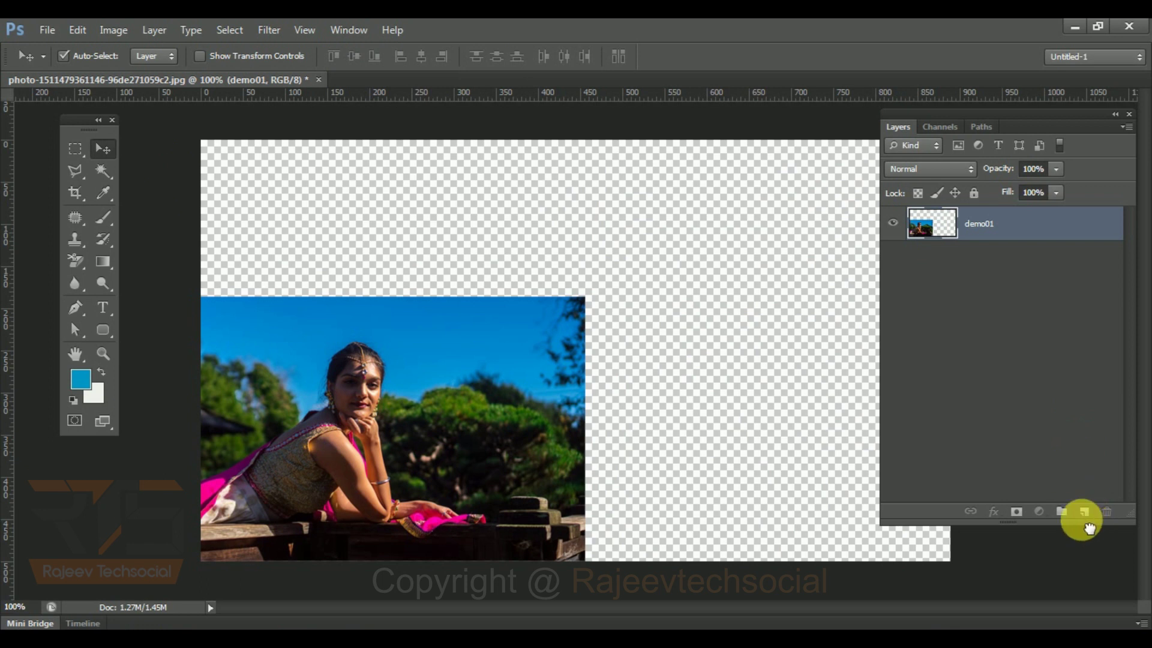
- Duplicate the demo01 layer, scale the copy down, and place it at the canvas's upper-left corner, partly beyond the edges
left_click_drag(1096, 526, 1087, 515)
left_click_drag(386, 394, 412, 269)
key("ctrl+t")
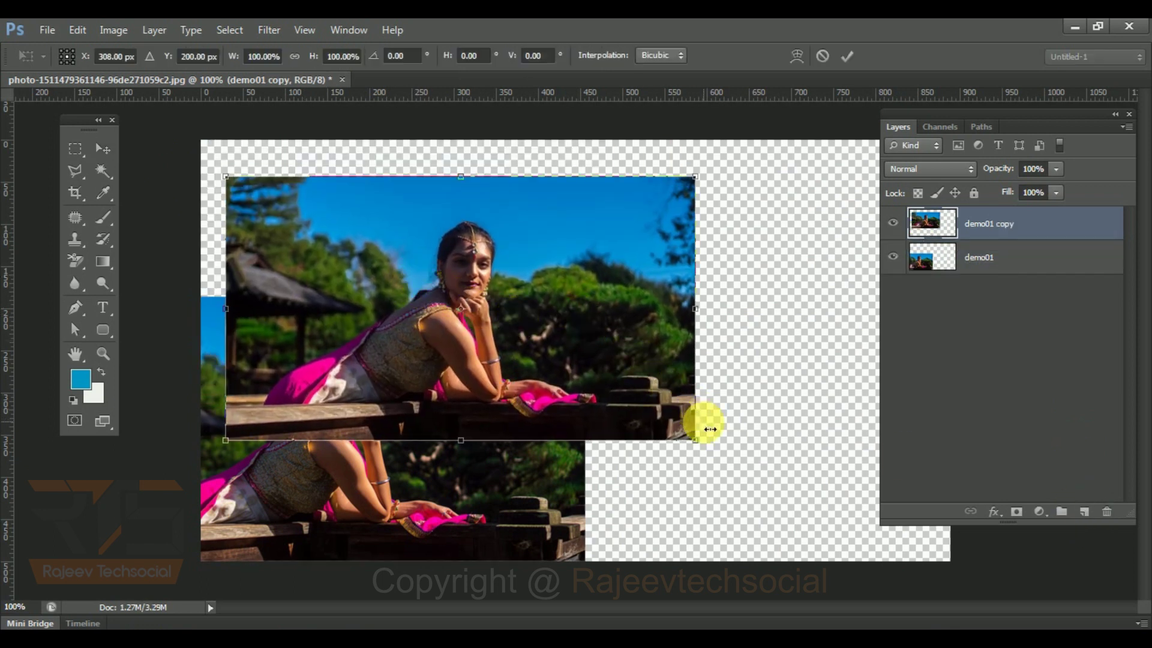
left_click_drag(693, 442, 561, 376)
left_click_drag(488, 314, 398, 205)
key("Return")
- Scale the demo01 layer down further at the canvas's lower-left corner and place a copy of it at the lower-right corner
left_click(520, 422)
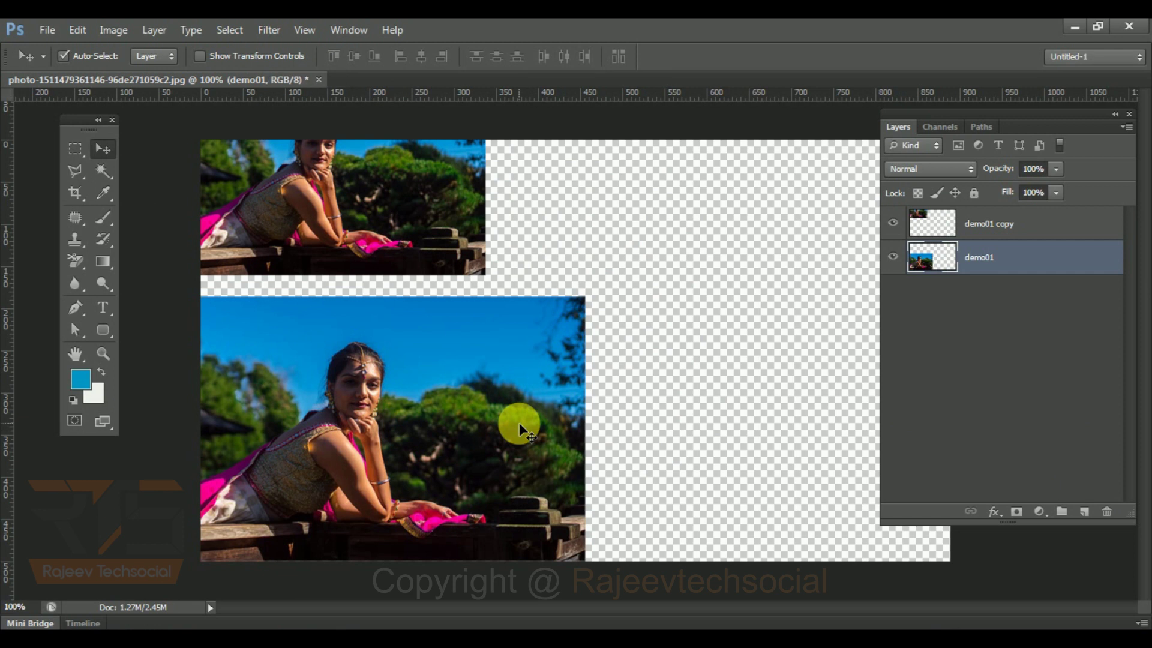
key("ctrl+t")
left_click_drag(586, 295, 395, 363)
left_click_drag(319, 488, 895, 476)
key("Return")
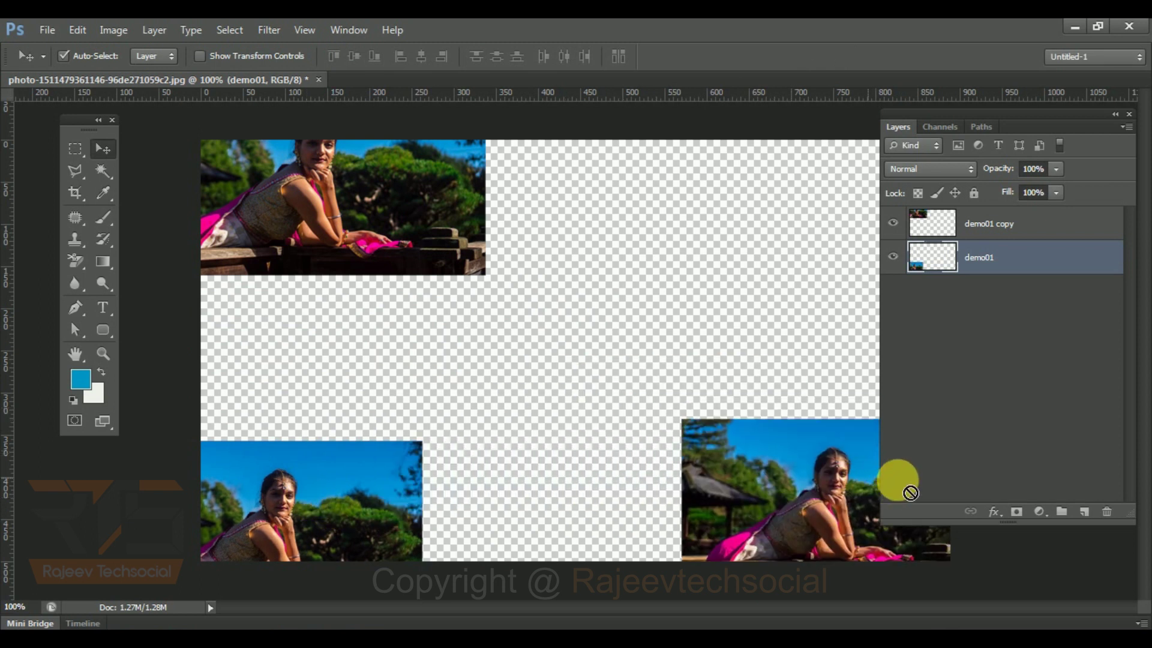
key("ctrl+z")
left_click(793, 489)
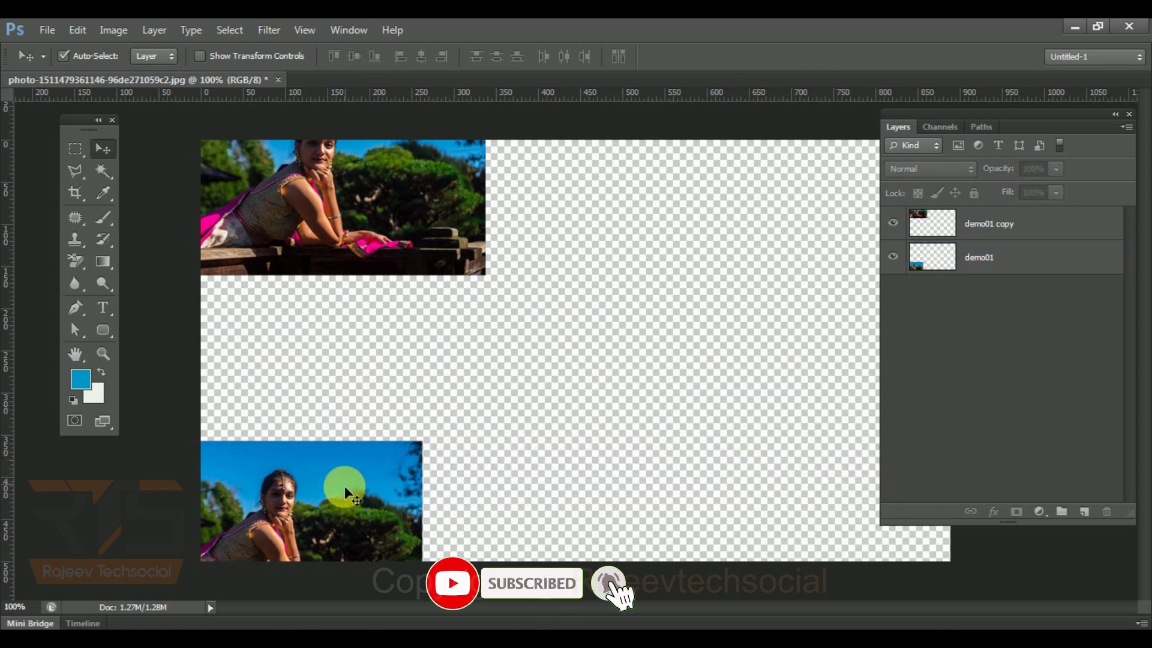
left_click_drag(329, 502, 859, 478)
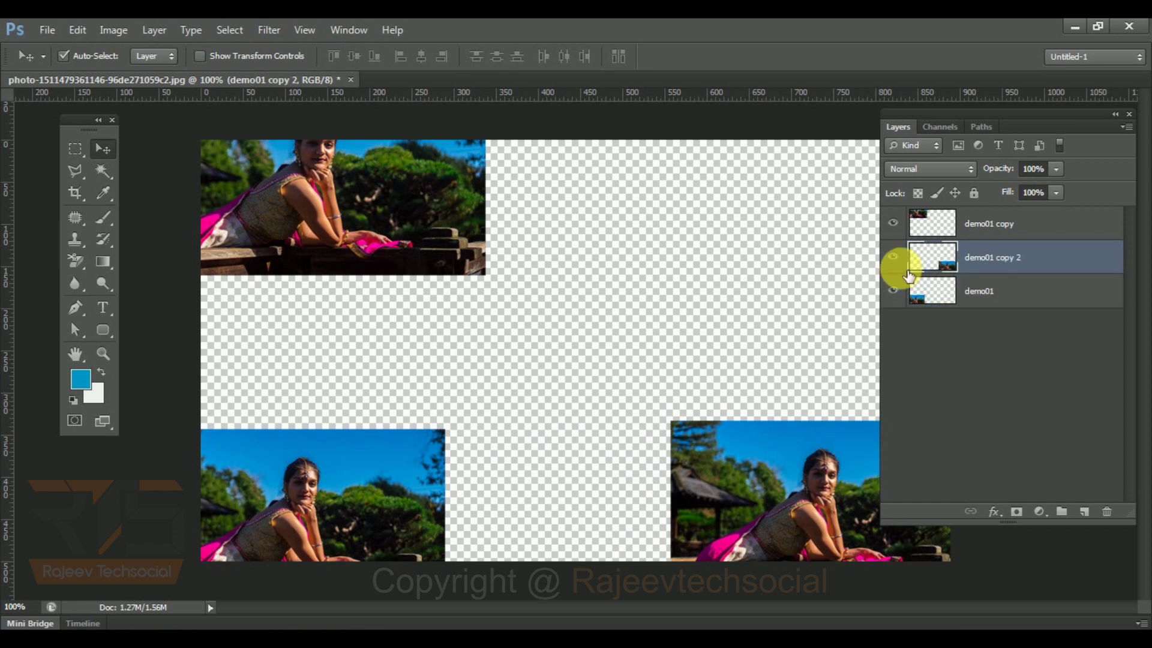
- Select all three photo layers and check how far their combined Free Transform bounds extend beyond the canvas
left_click(993, 225)
left_click(990, 291, "shift")
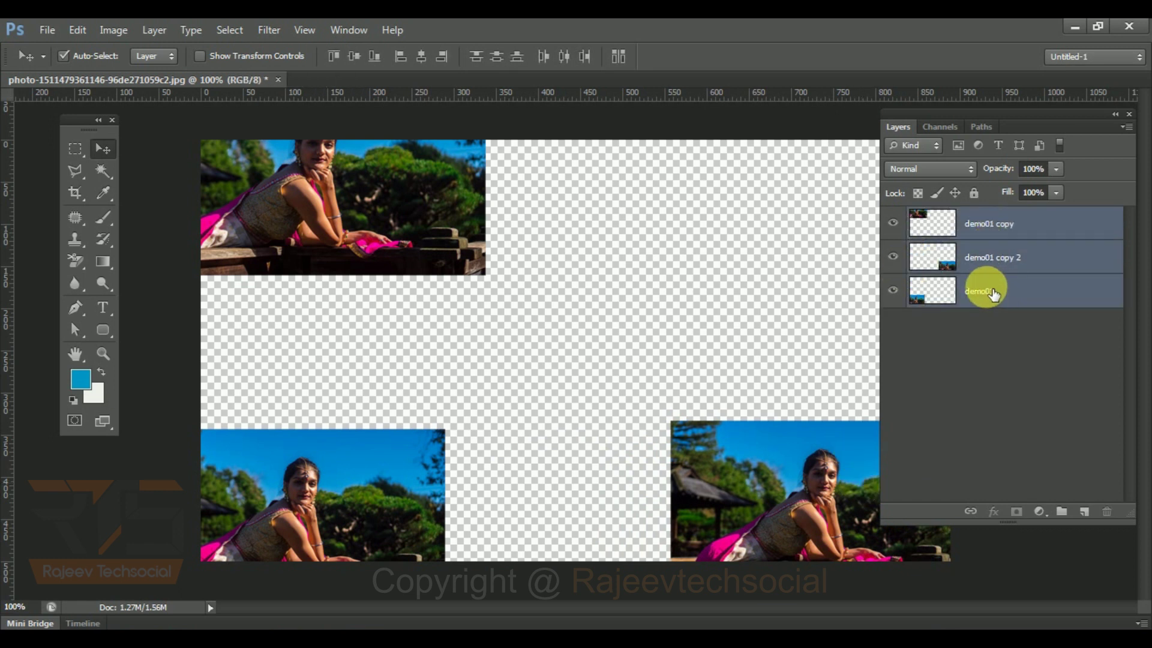
left_click(993, 296)
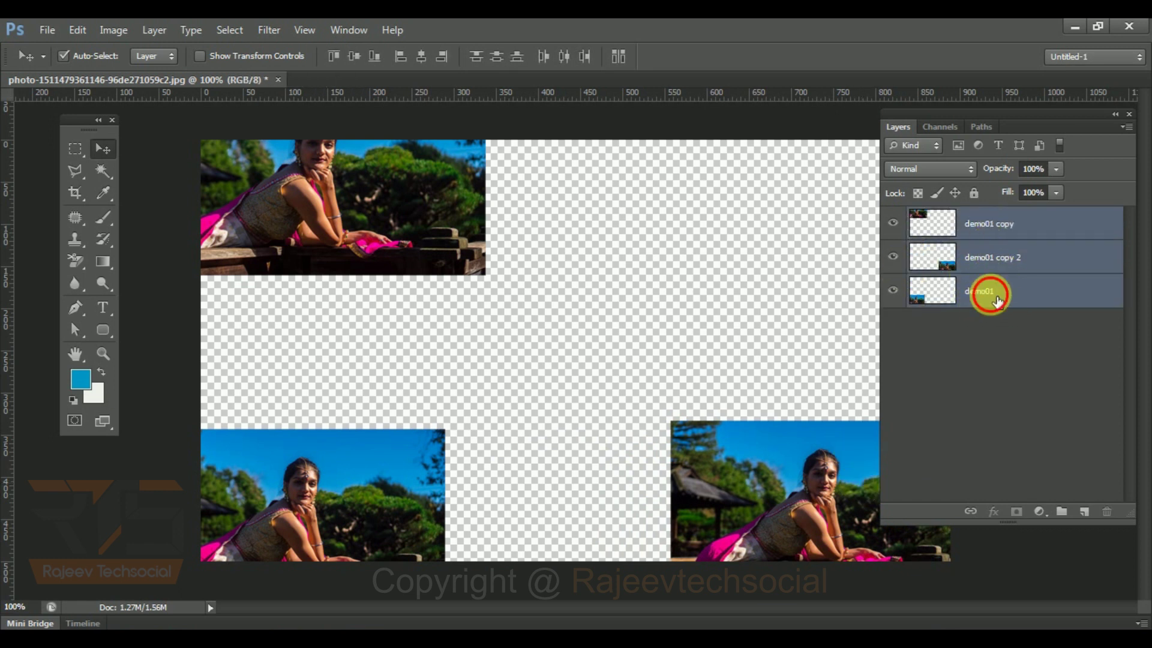
left_click(979, 226, "shift")
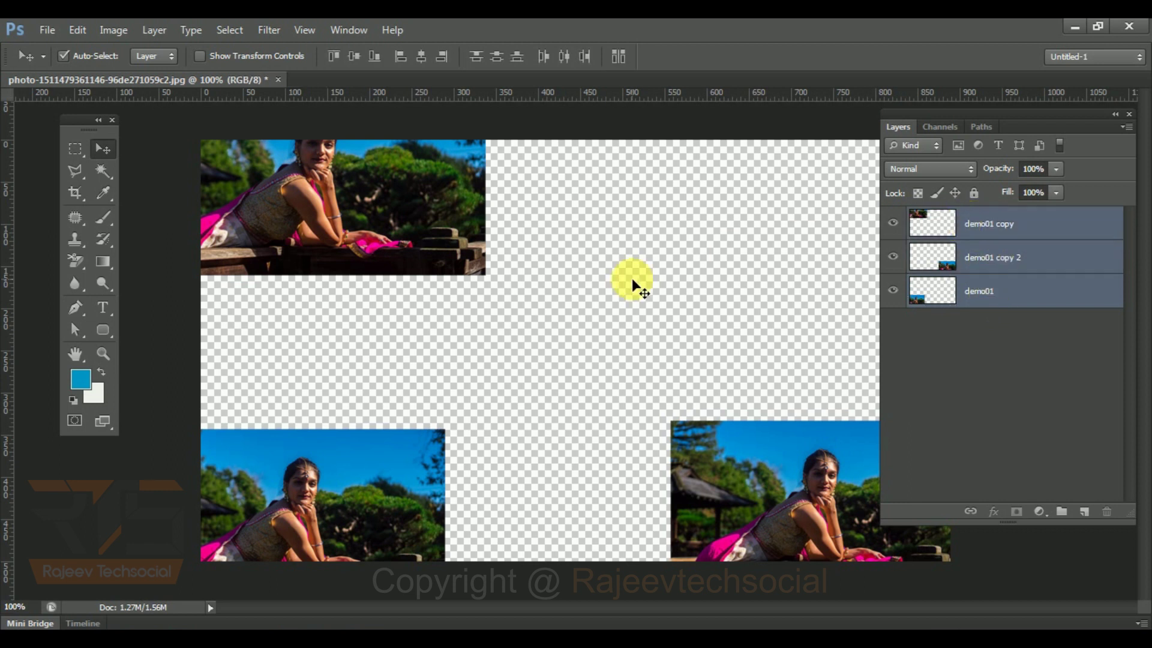
key("ctrl+t")
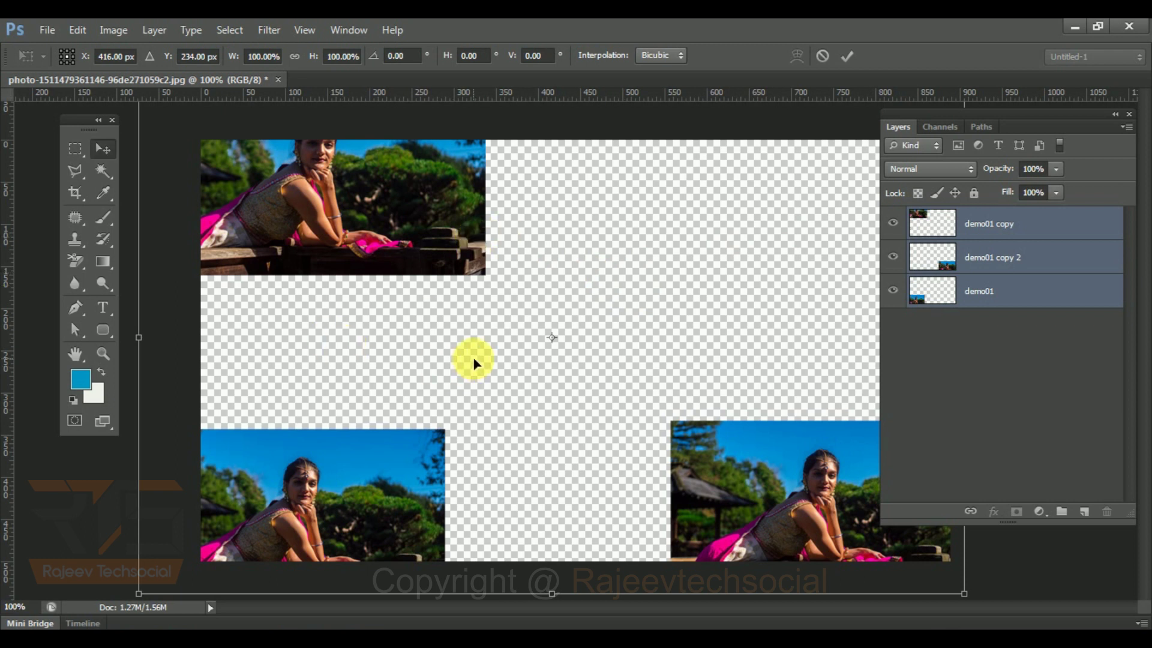
key("Return")
- Shift the upper-left photo down, the lower-left photo slightly up, and the lower-right photo inward along the canvas's bottom edge
mouse_move(321, 248)
left_mouse_down()
mouse_move(387, 330)
mouse_move(311, 265)
left_mouse_up()
left_click_drag(310, 531, 313, 504)
left_click_drag(806, 517, 668, 537)
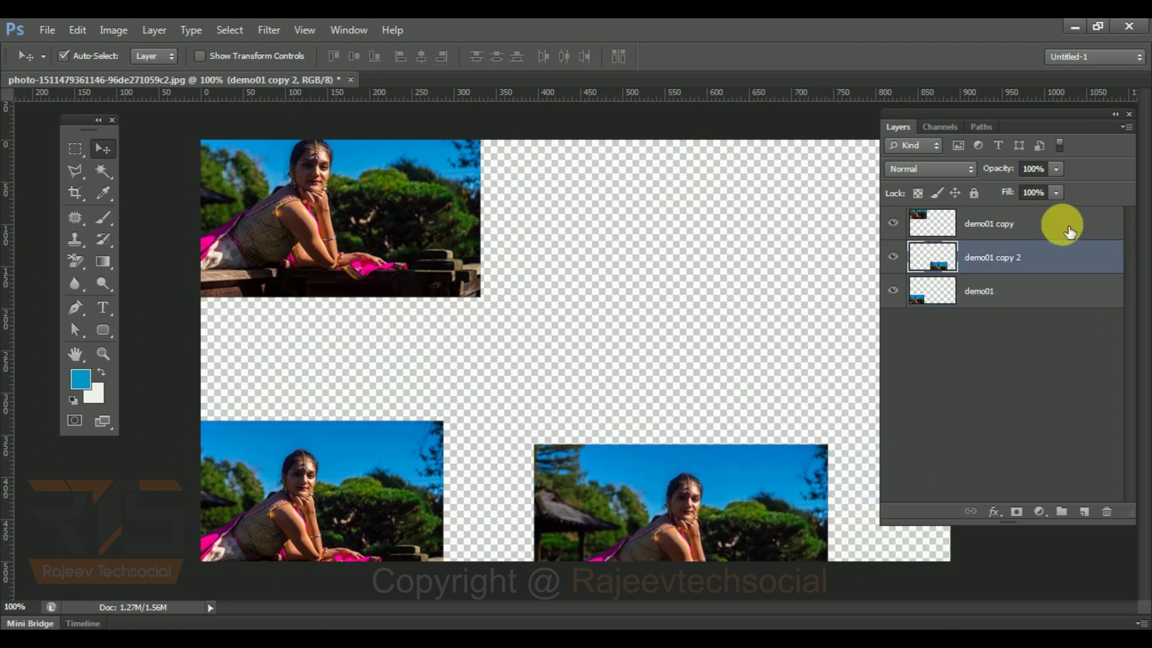
- Select all three photo layers and trim the canvas based on transparent pixels at its top, bottom, left and right
left_click(1027, 225)
left_click(1018, 299, "shift")
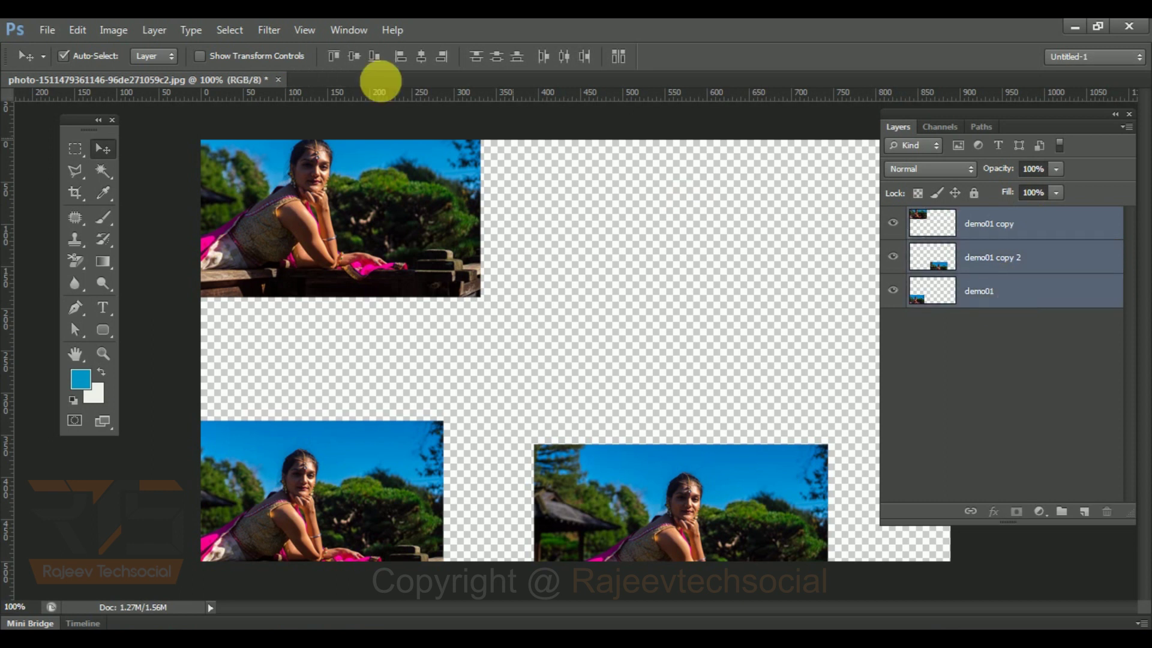
left_click(120, 27)
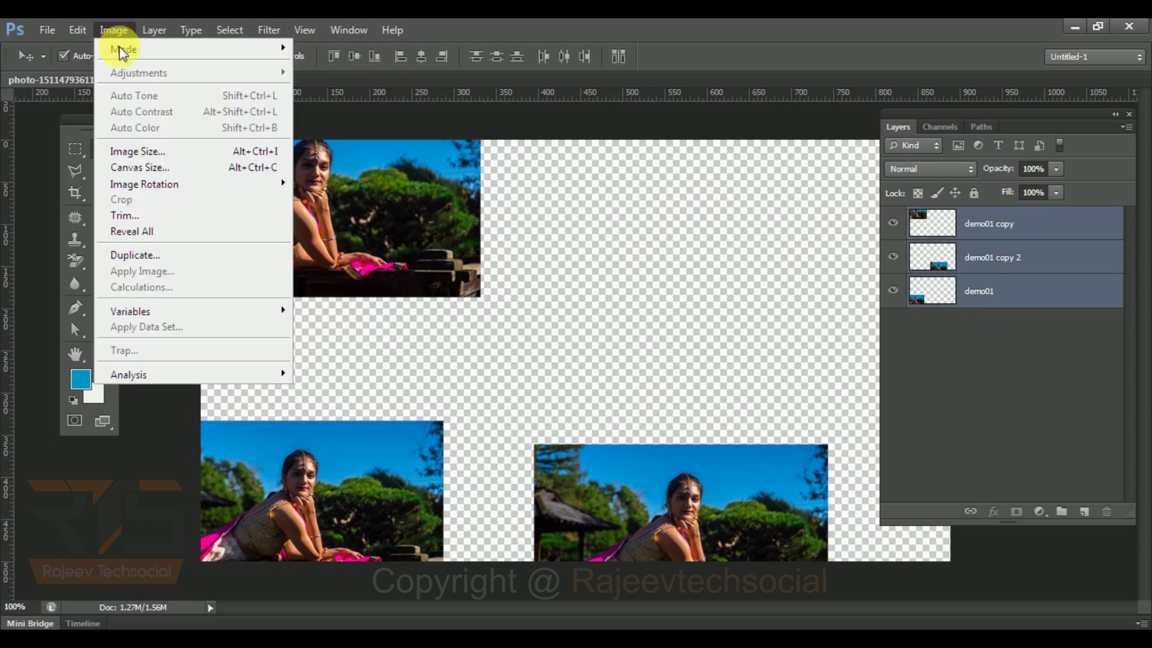
left_click(144, 215)
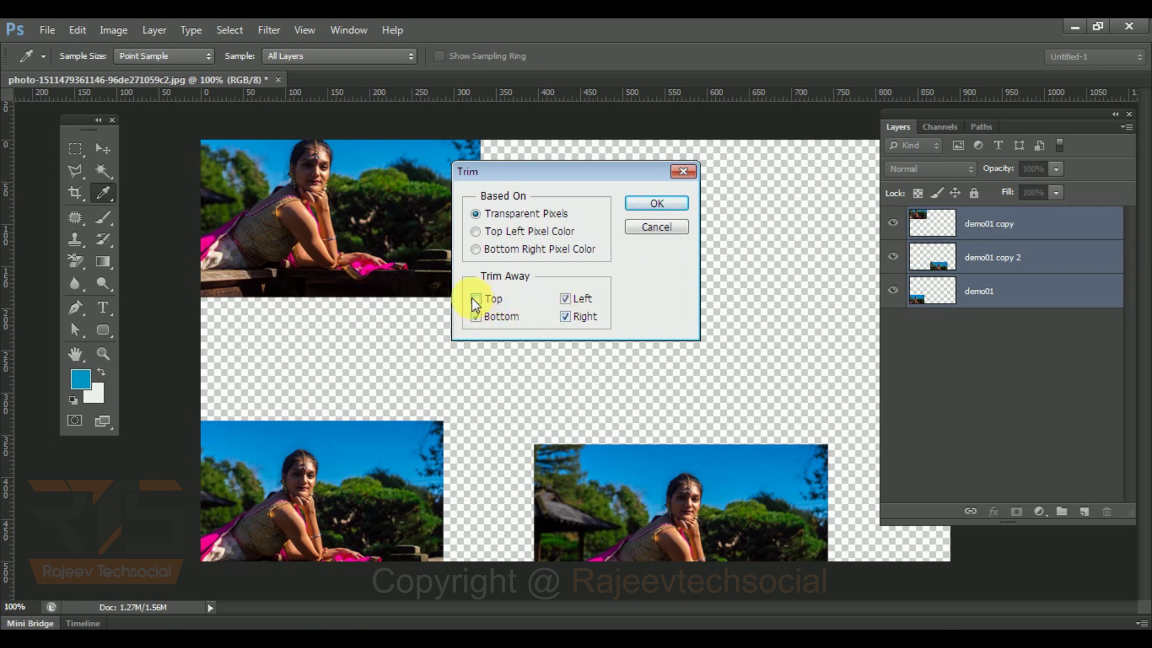
left_click(655, 204)
key("v")
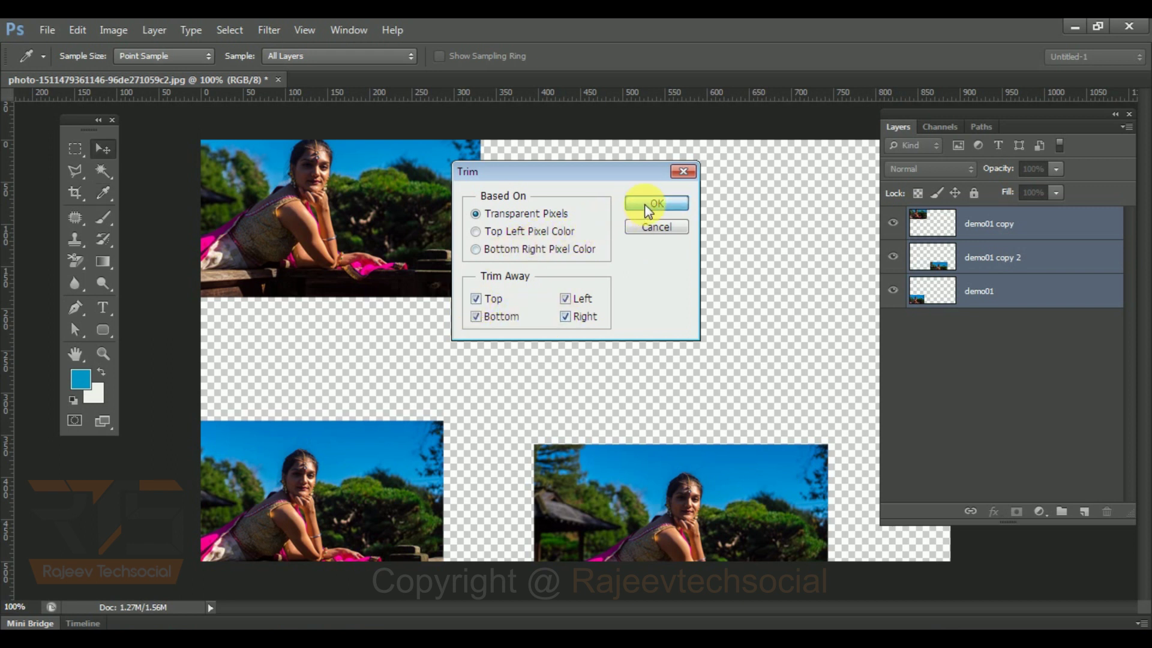
- Check the three layers' Free Transform bounds on the trimmed canvas, then move the layers together and undo the move
key("ctrl+t")
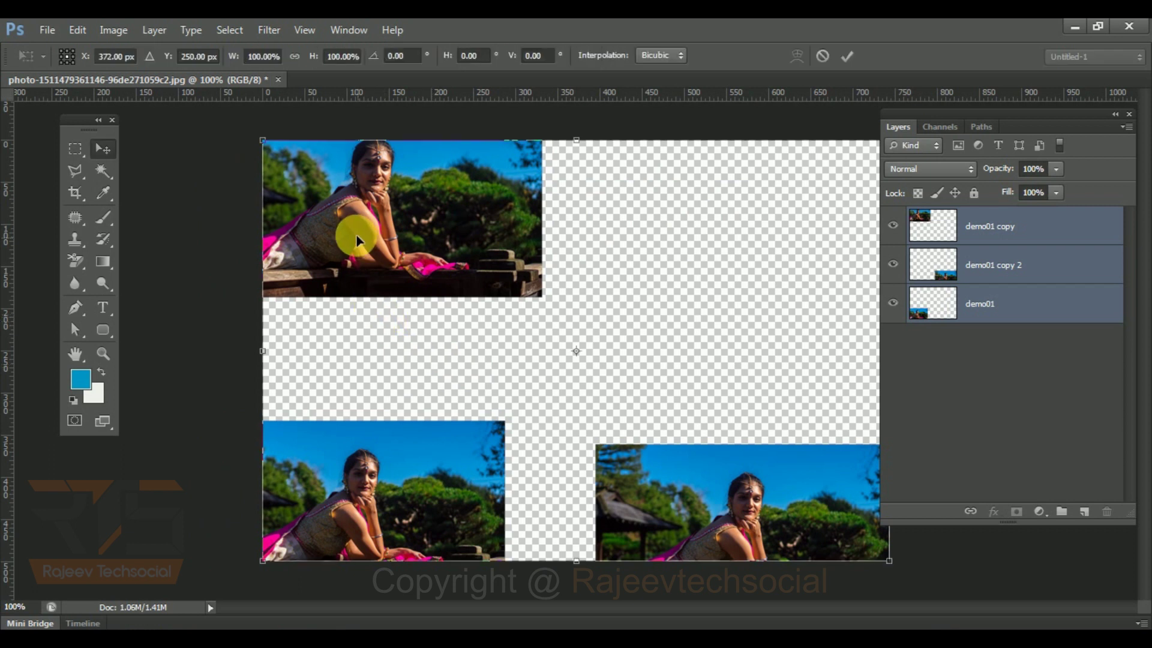
key("Return")
left_click_drag(329, 211, 347, 235)
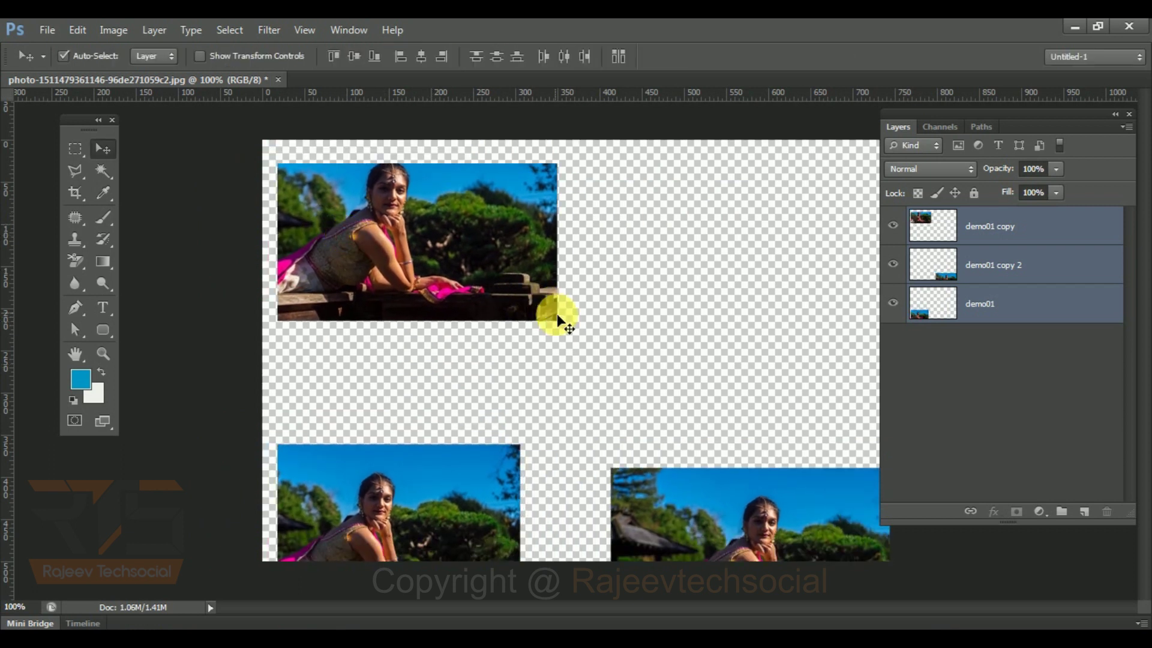
key("ctrl+z")
- Move each of the three photos individually from the canvas edges toward its middle
left_click(443, 218)
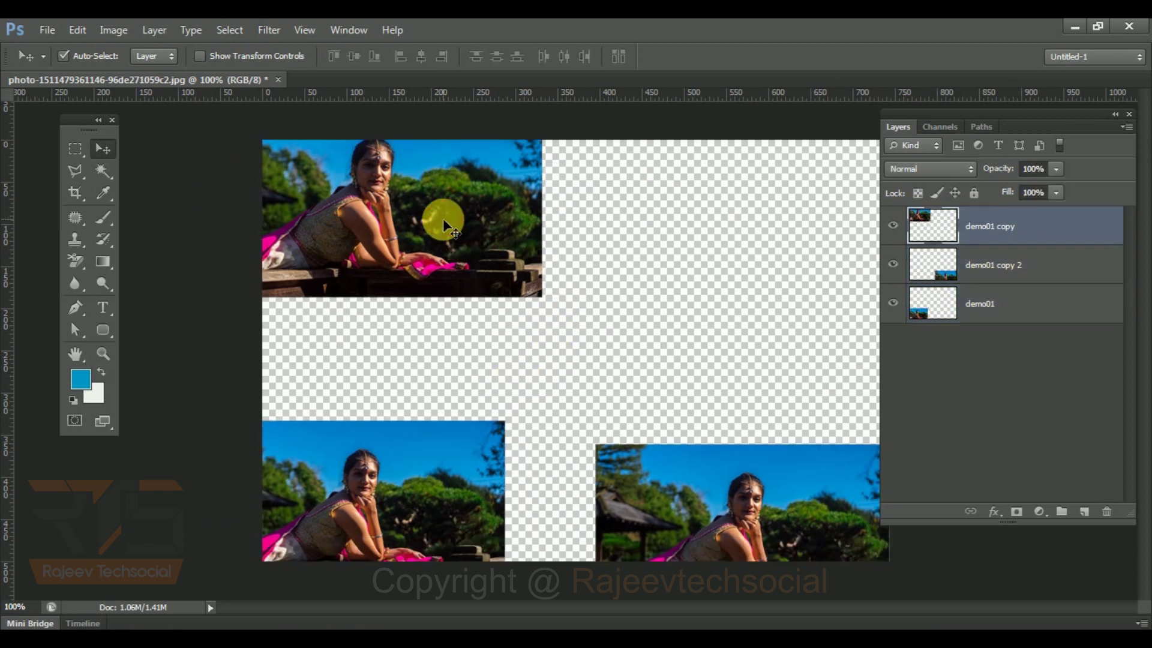
left_click_drag(412, 210, 491, 264)
left_click_drag(486, 423, 570, 364)
left_click_drag(690, 495, 703, 411)
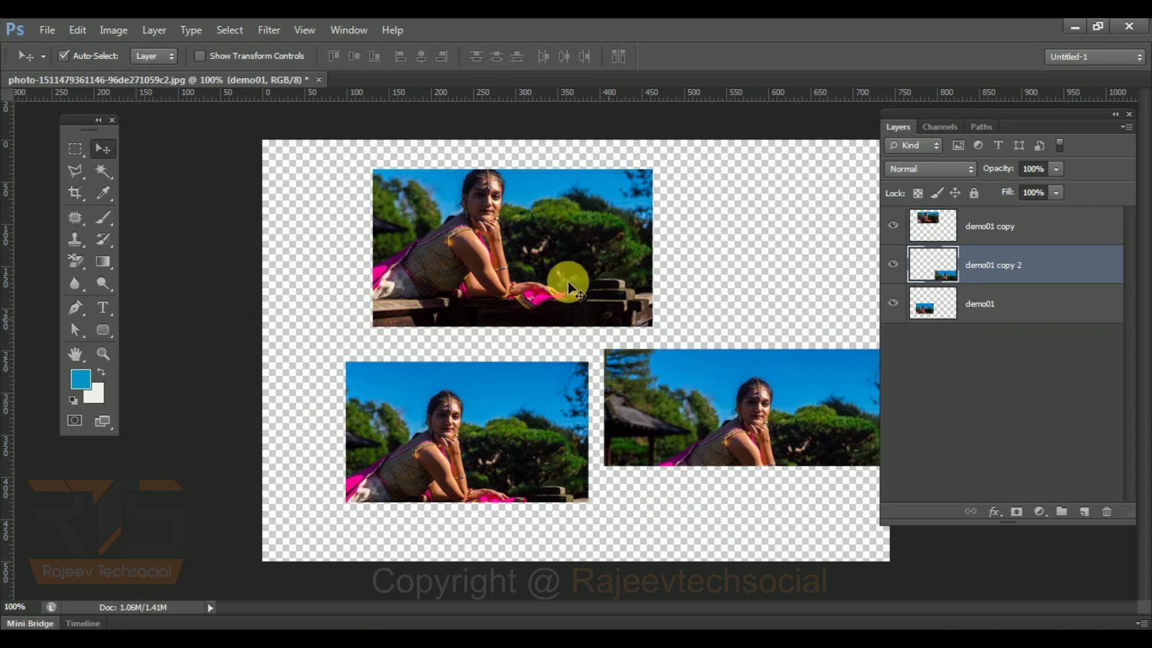
- Move the three photos almost entirely off the canvas, past its upper-left, lower-right and lower-left corners
left_click_drag(531, 248, 231, 128)
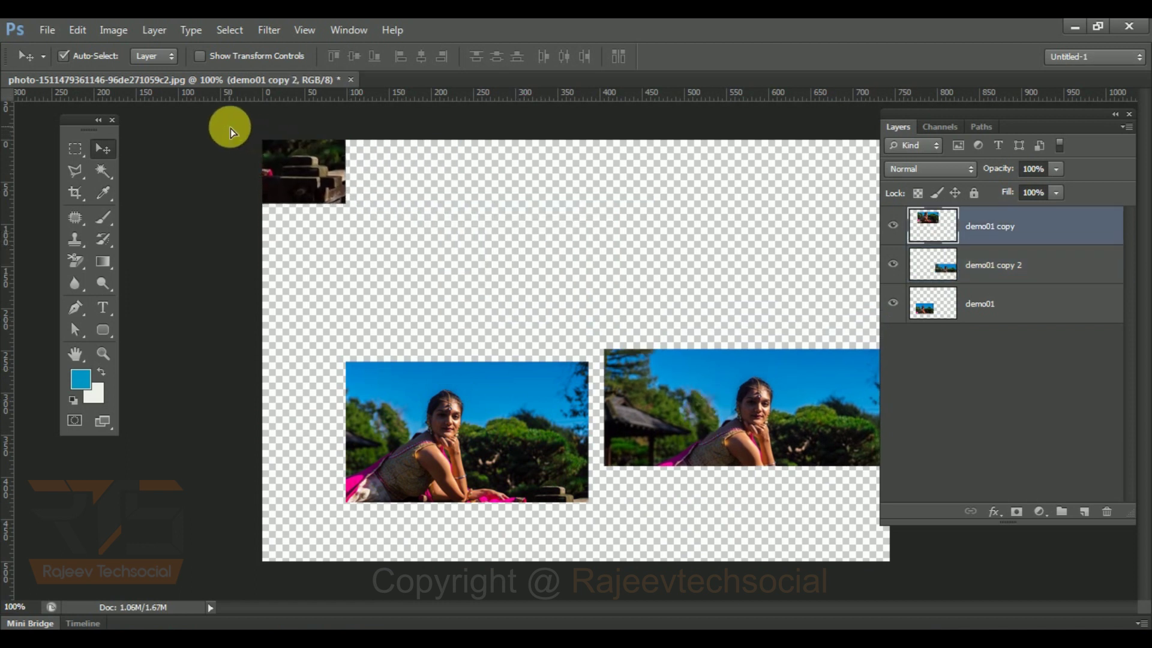
left_click_drag(324, 178, 201, 142)
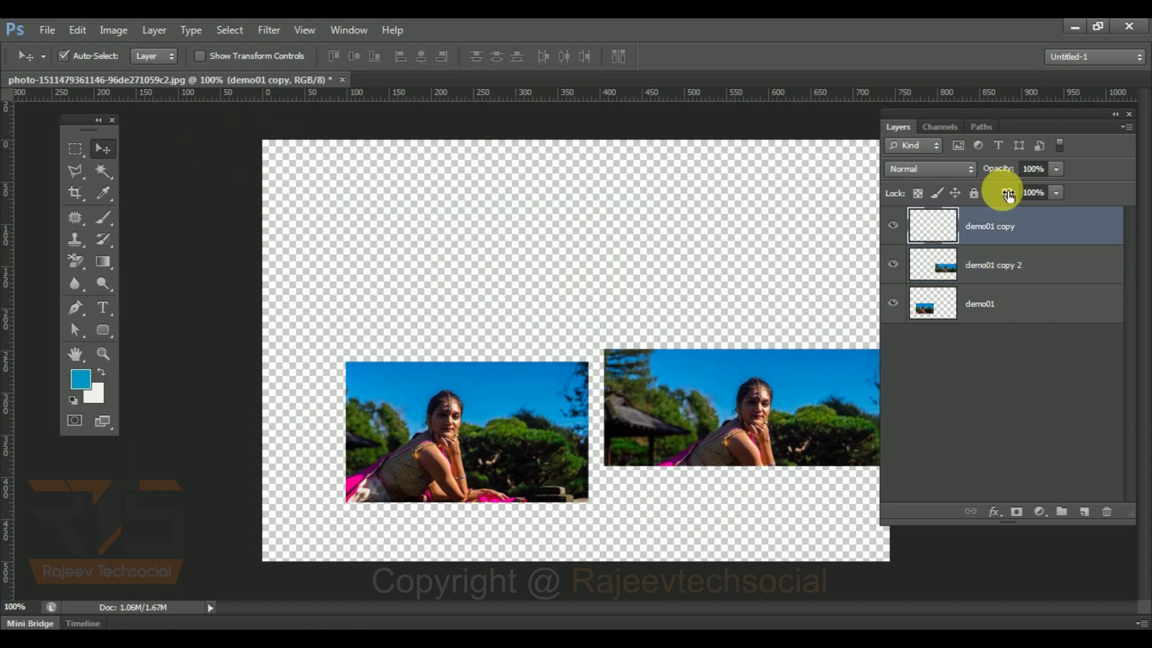
left_click_drag(782, 401, 793, 574)
left_click_drag(699, 536, 811, 543)
left_click_drag(682, 424, 942, 586)
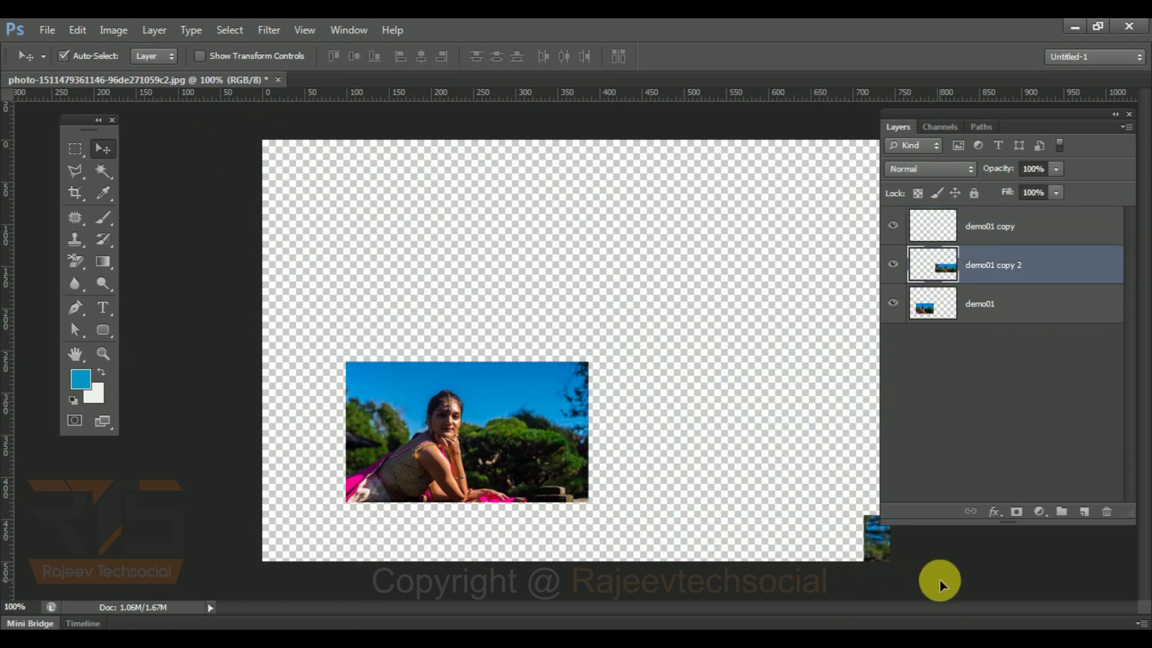
left_click_drag(465, 441, 260, 537)
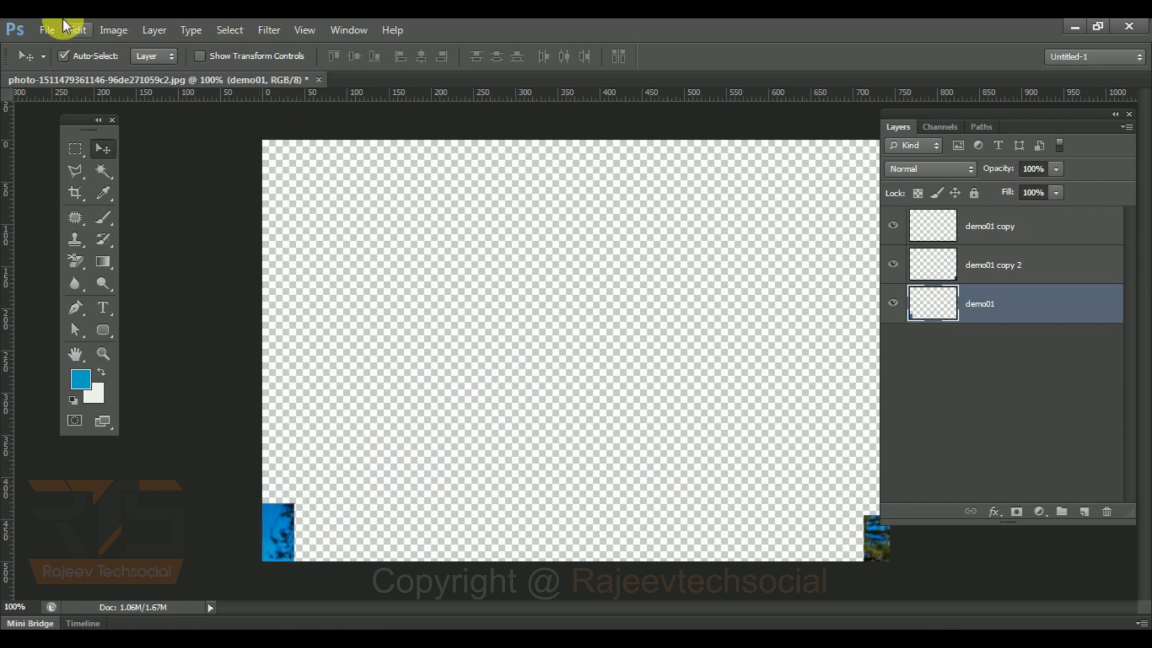
- Expand the canvas with Reveal All to include the off-canvas photos, and view the whole result at 33.3%
left_click(114, 32)
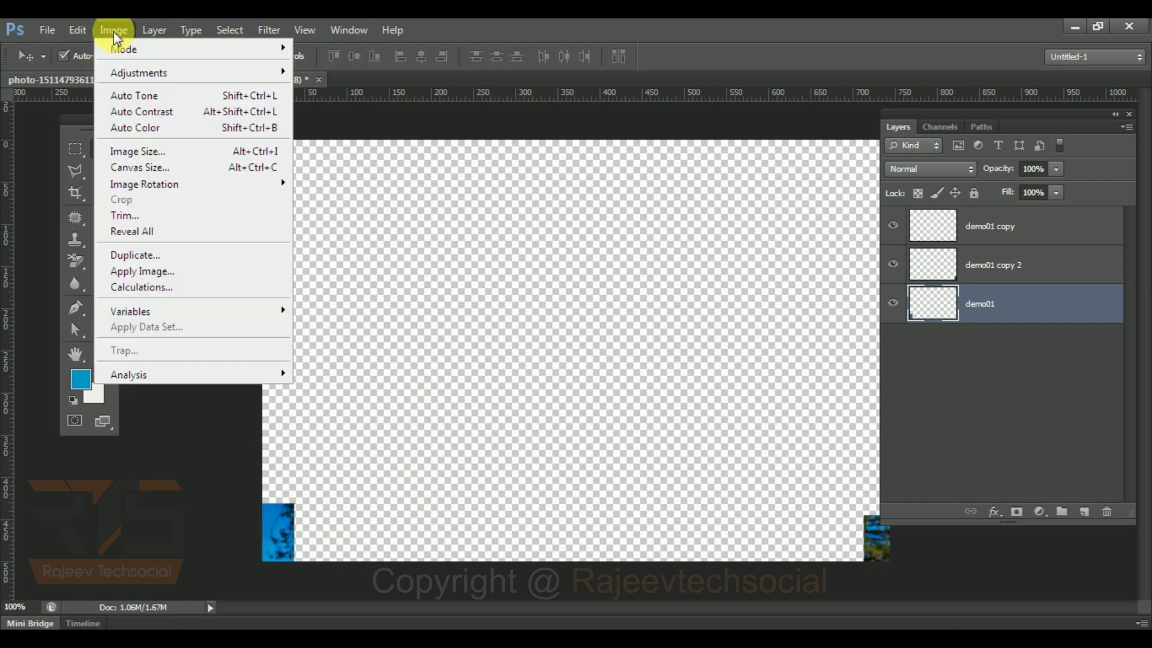
left_click(186, 234)
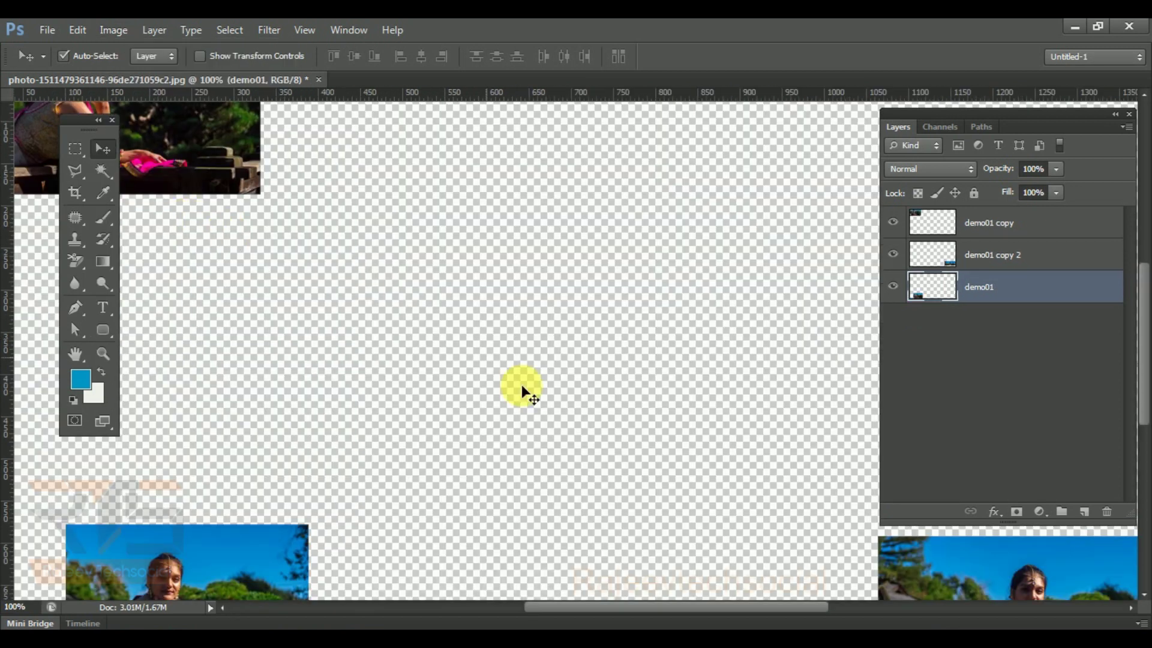
left_click(612, 442)
key("ctrl+minus")
key("ctrl+minus")
key("ctrl+minus")
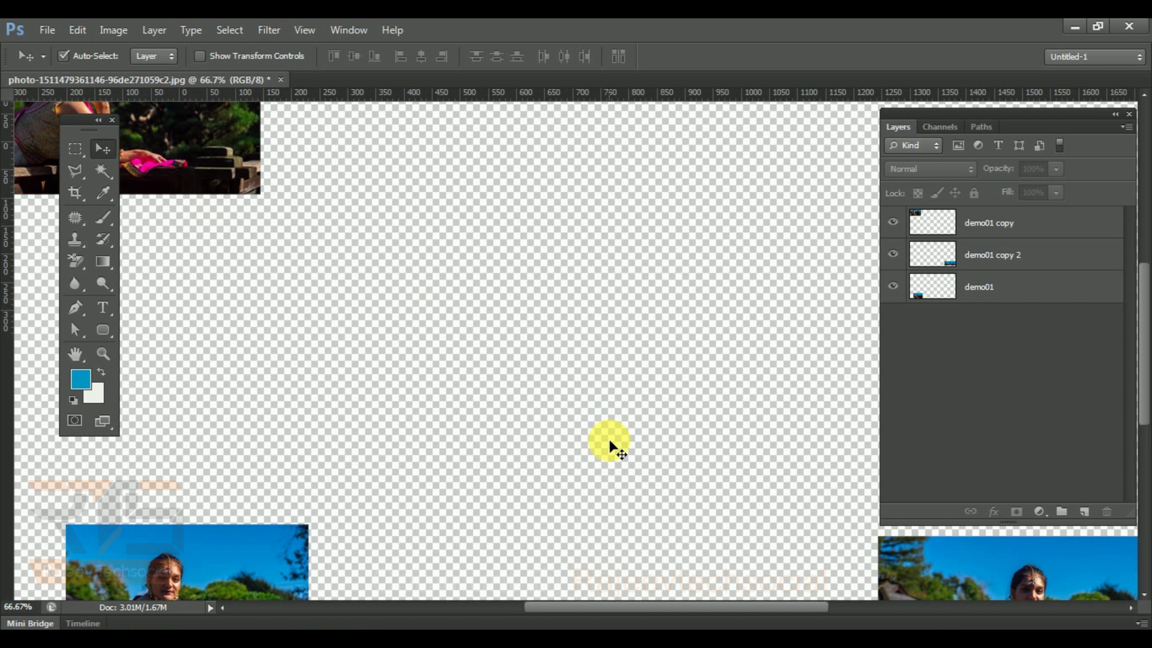
key("ctrl+minus")
- Try moving the upper-left photo inward, then undo back through Reveal All, Trim and the layer copies to the single demo01 layer
left_click_drag(403, 270, 454, 325)
key("ctrl+alt+z")
key("ctrl+alt+z")
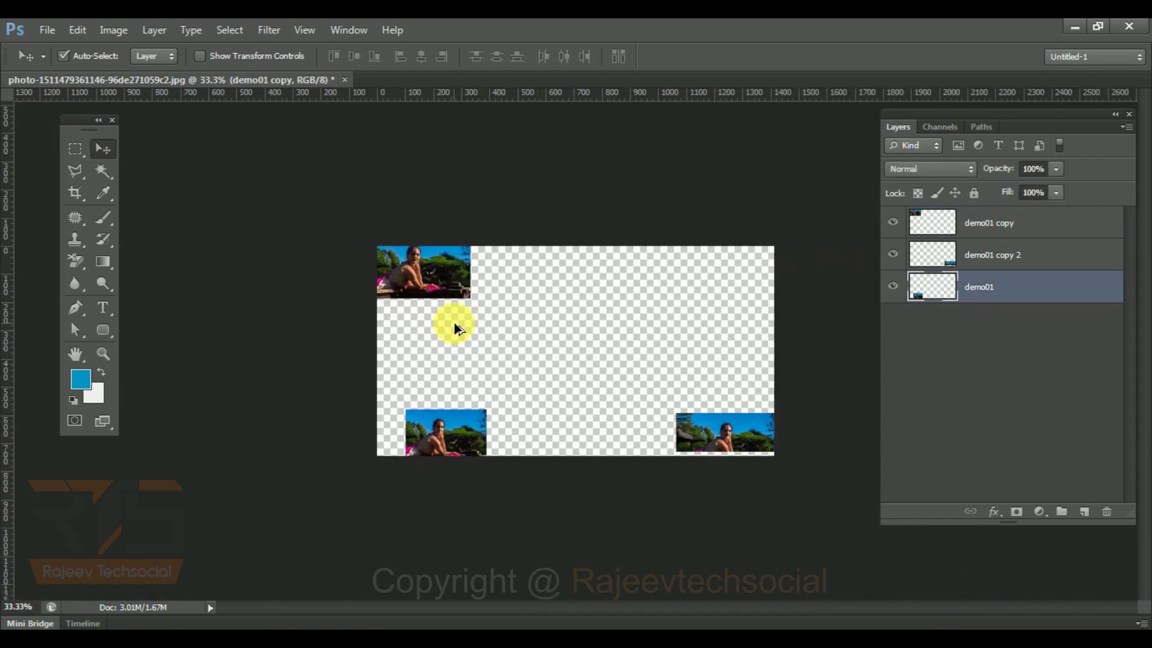
key("ctrl+shift+z")
key("ctrl+shift+z")
key("ctrl+shift+z")
key("ctrl+shift+z")
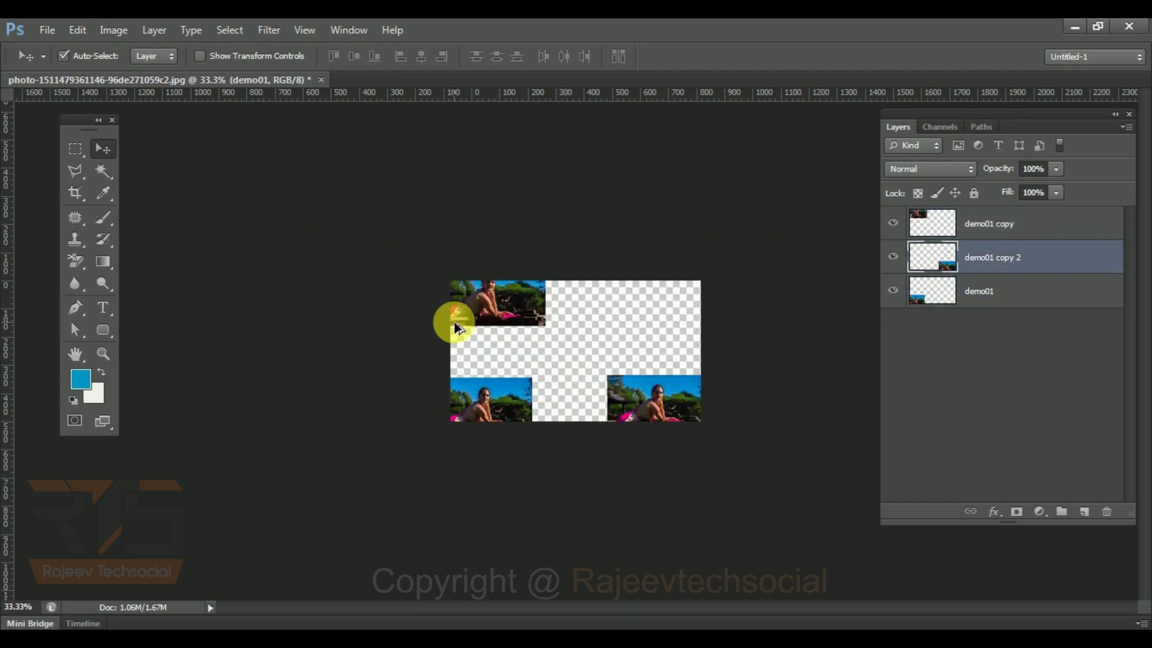
key("ctrl+alt+z")
key("ctrl+alt+z")
key("ctrl+alt+z")
key("ctrl+alt+z")
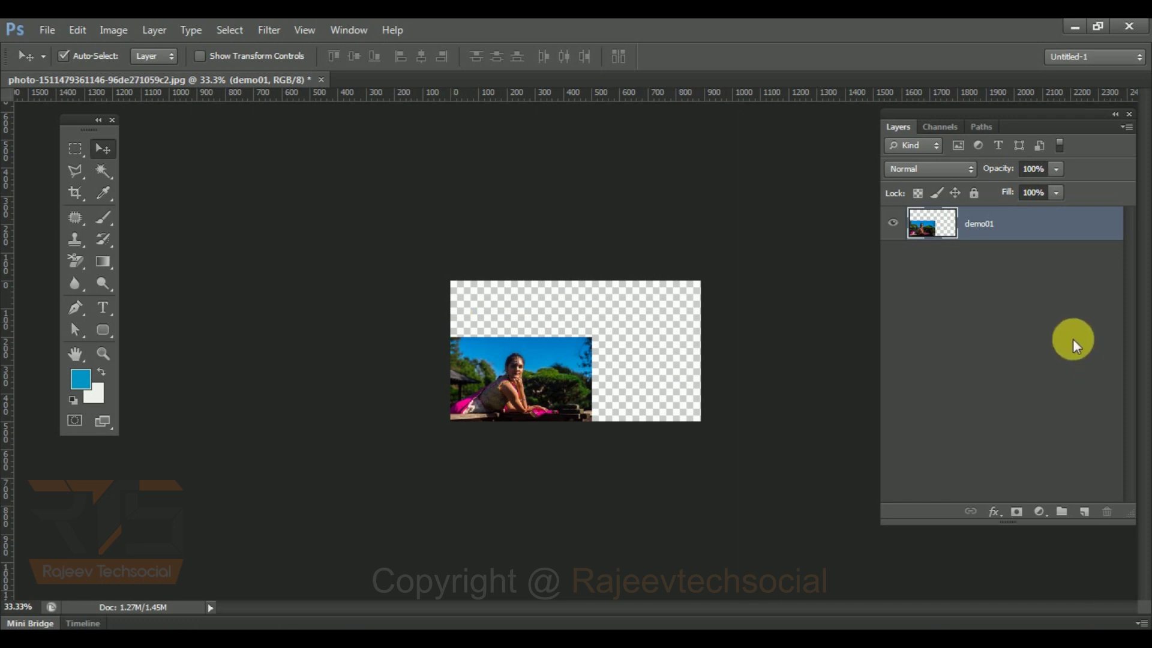
- Move the demo01 layer inward, scale it up to about 156%, and align it with the canvas's upper-left corner
left_click_drag(517, 377, 563, 361)
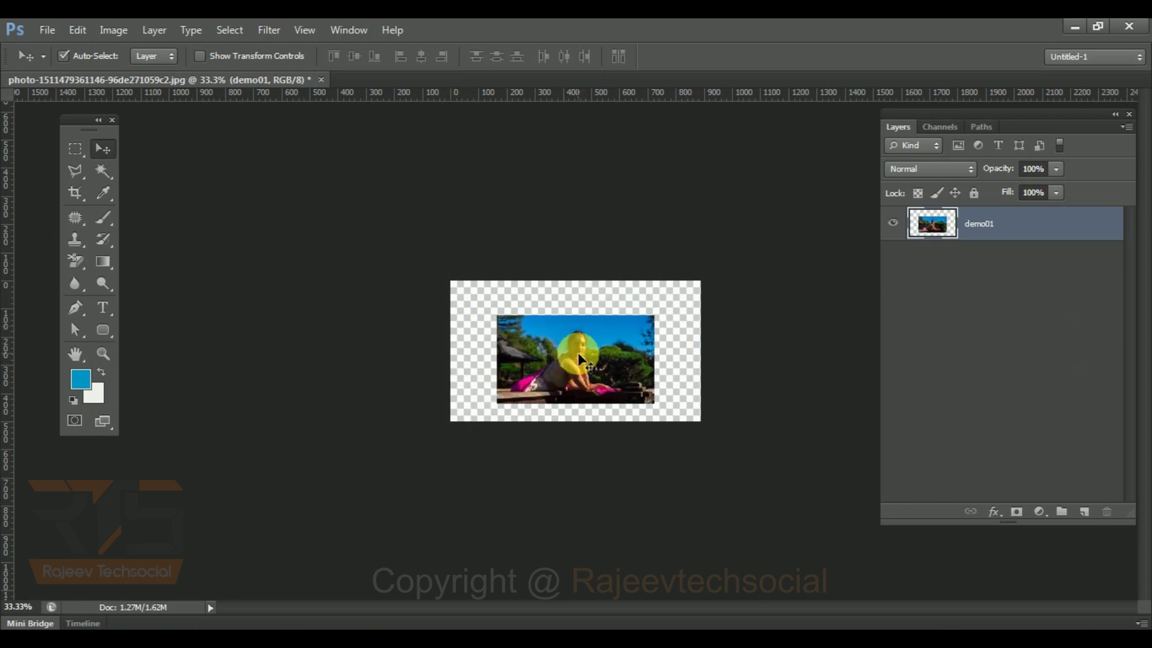
key("ctrl+t")
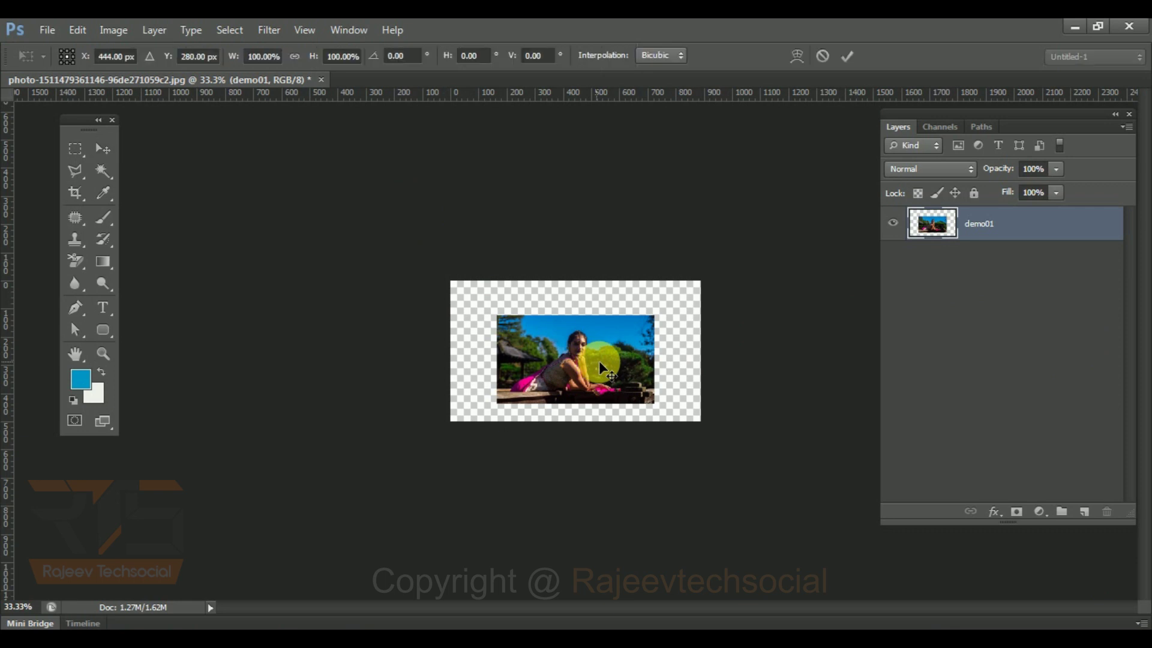
left_click_drag(654, 315, 700, 296)
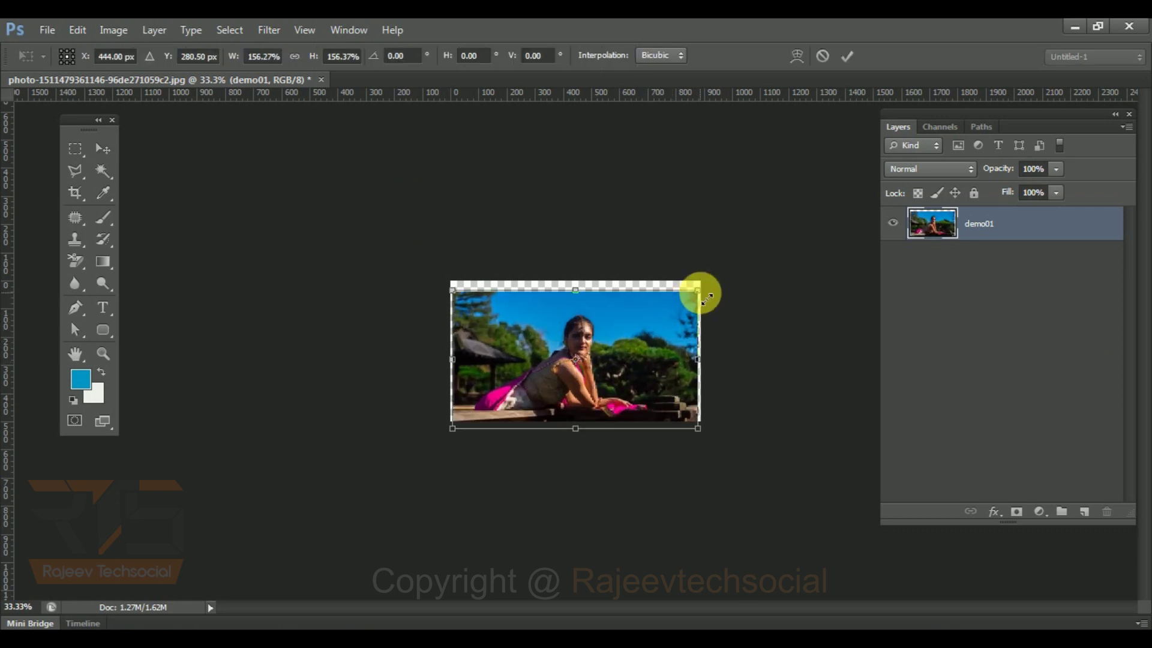
mouse_move(648, 346)
left_mouse_down()
mouse_move(650, 327)
mouse_move(646, 342)
left_mouse_up()
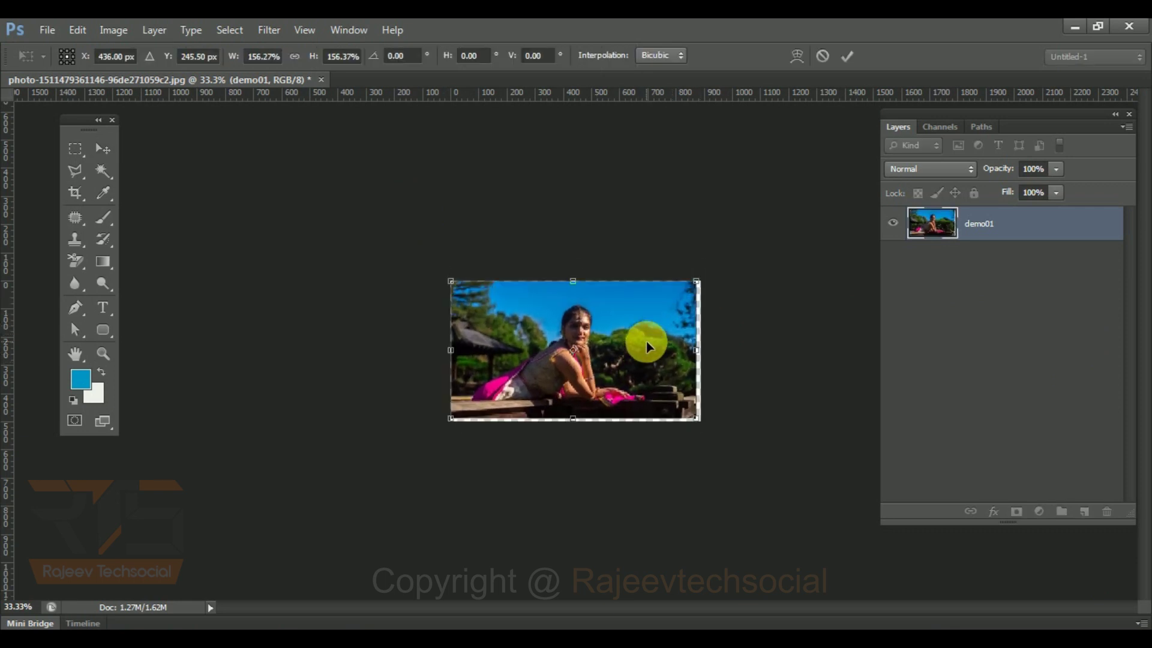
key("Return")
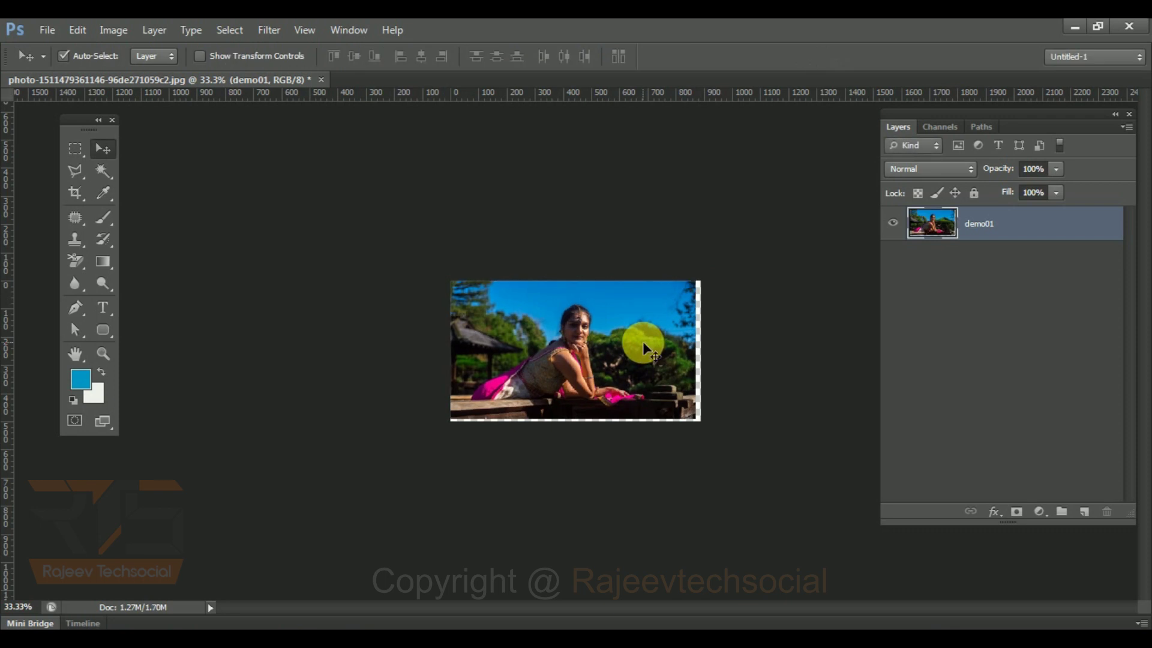
key("ctrl+1")
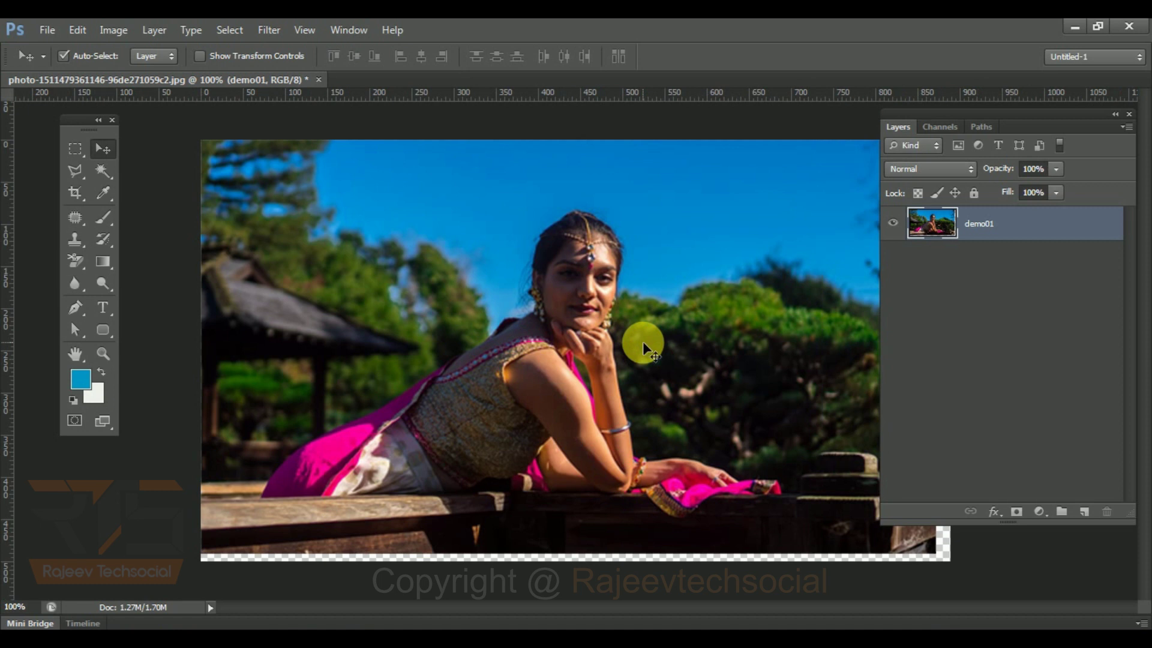
left_click_drag(643, 341, 611, 325)
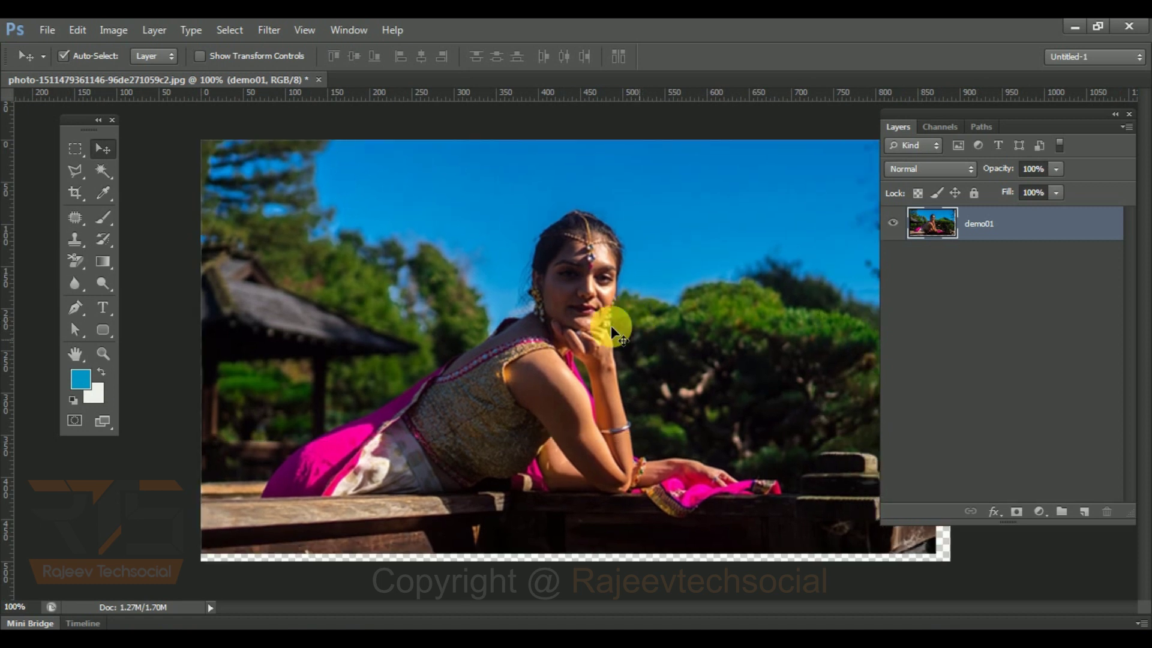
left_click(114, 30)
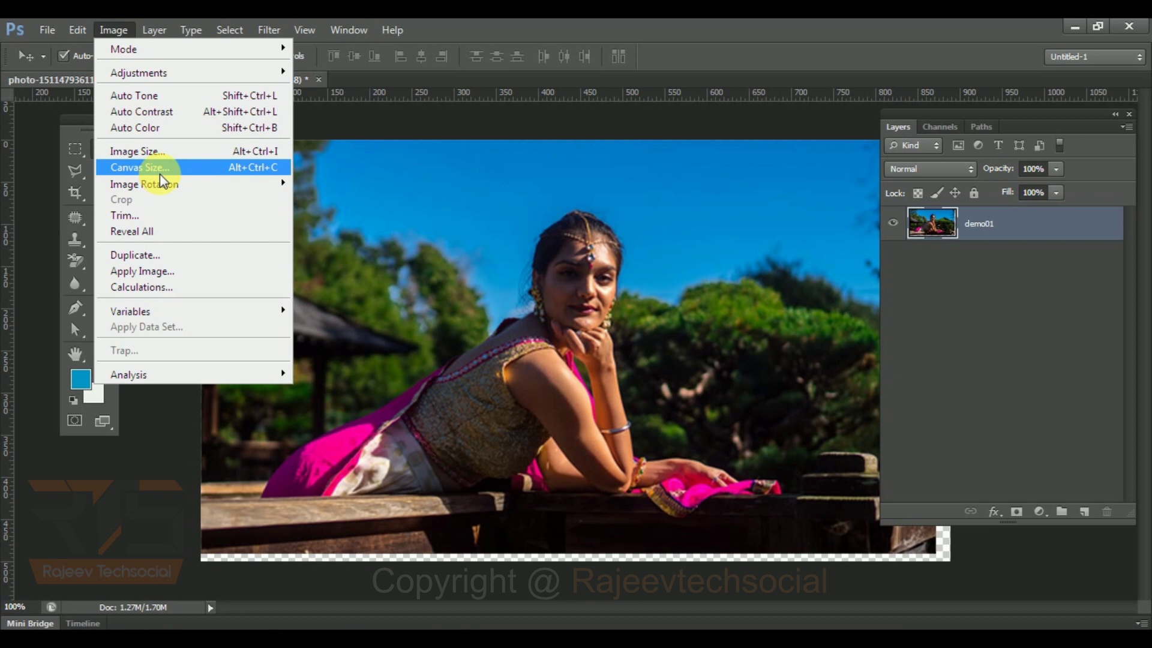
left_click(503, 27)
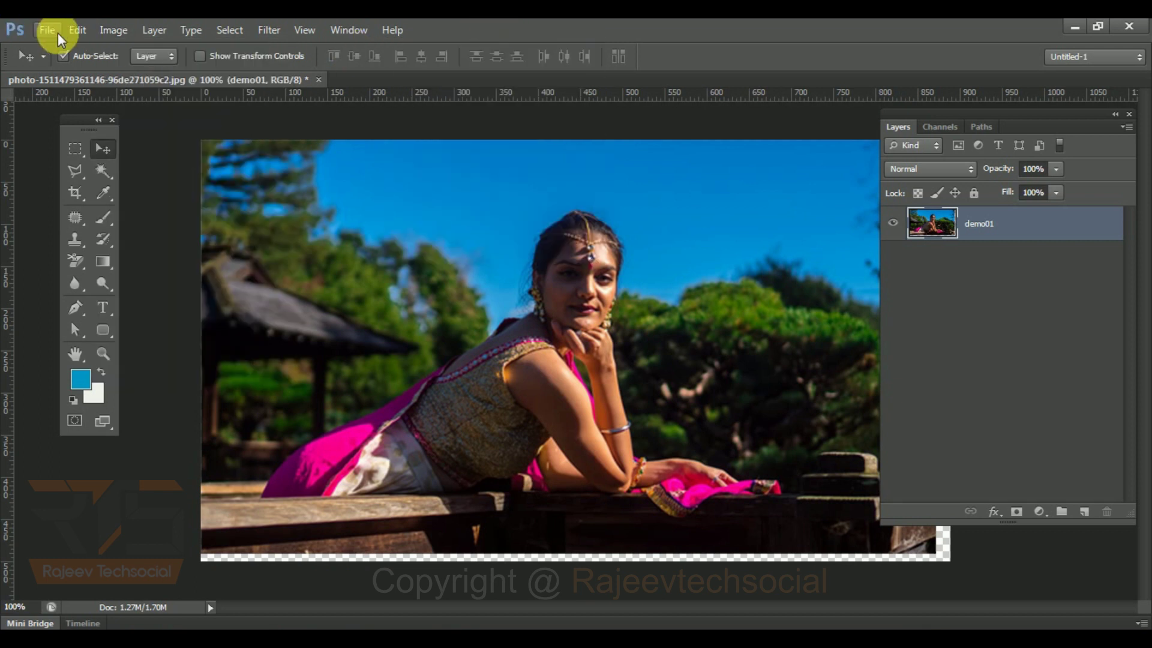
- Create a 1366 x 768 pixel RGB document at 72 pixels/inch with a white background, and close the Bridge window
left_click(58, 33)
left_click(66, 49)
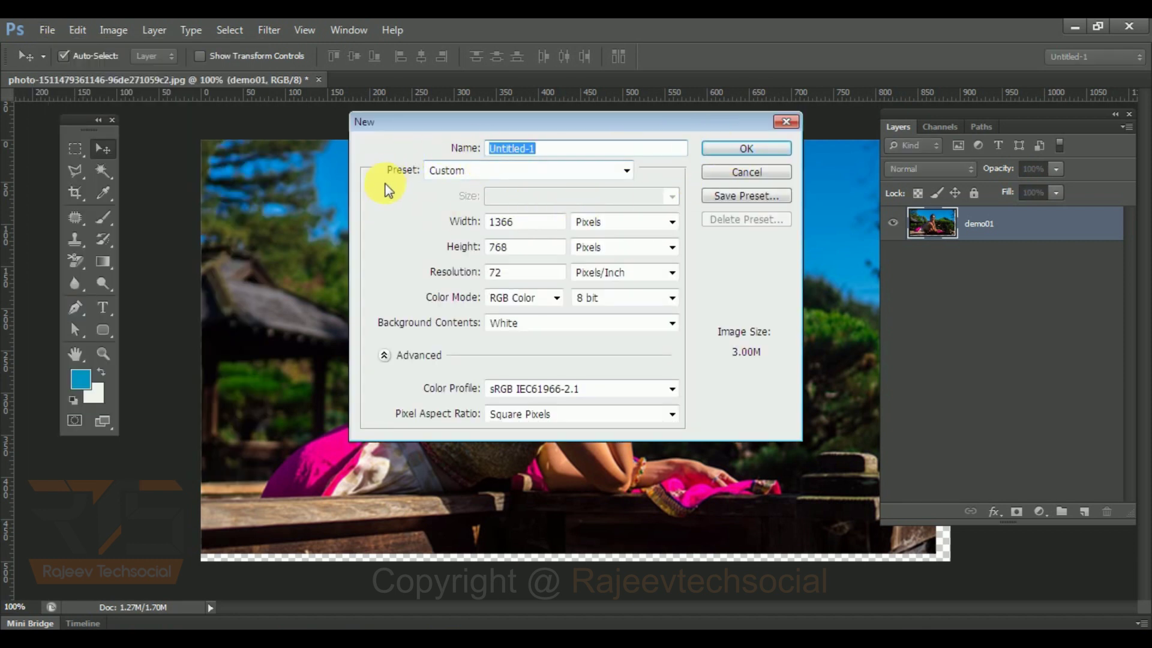
left_click(747, 148)
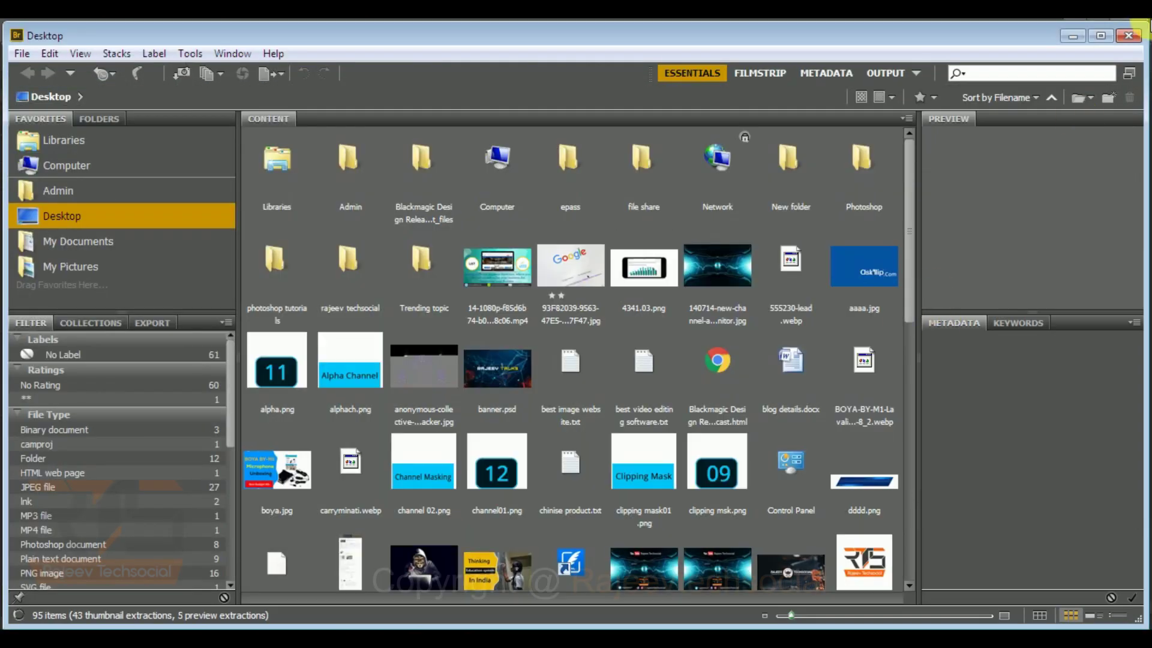
left_click(1125, 38)
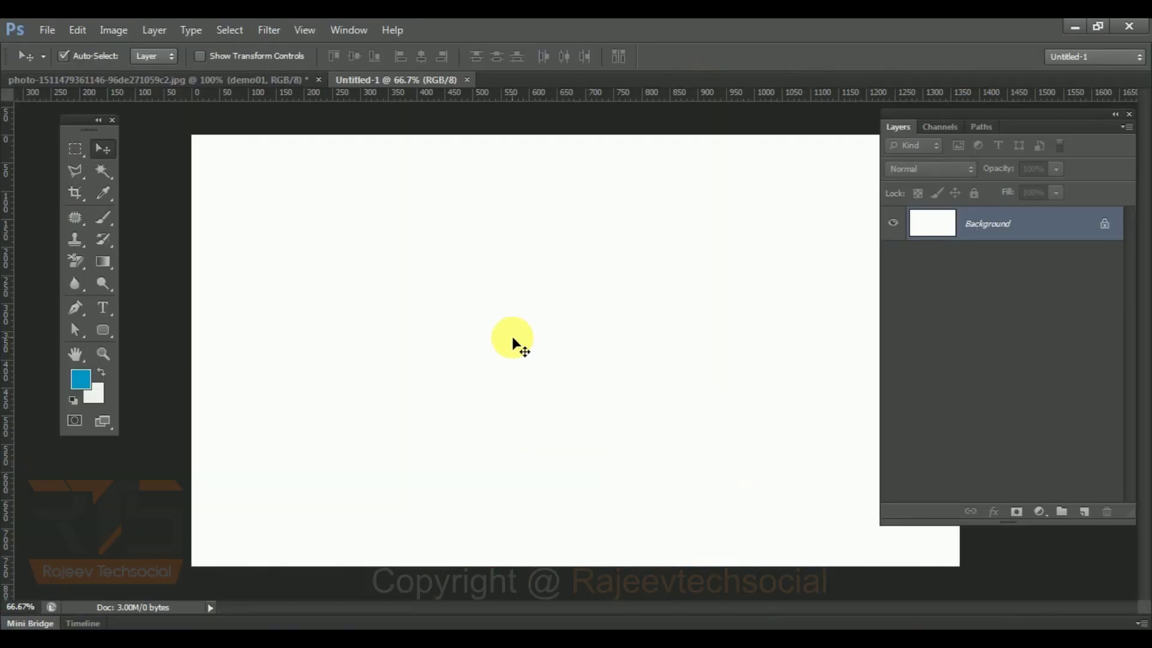
left_click(112, 28)
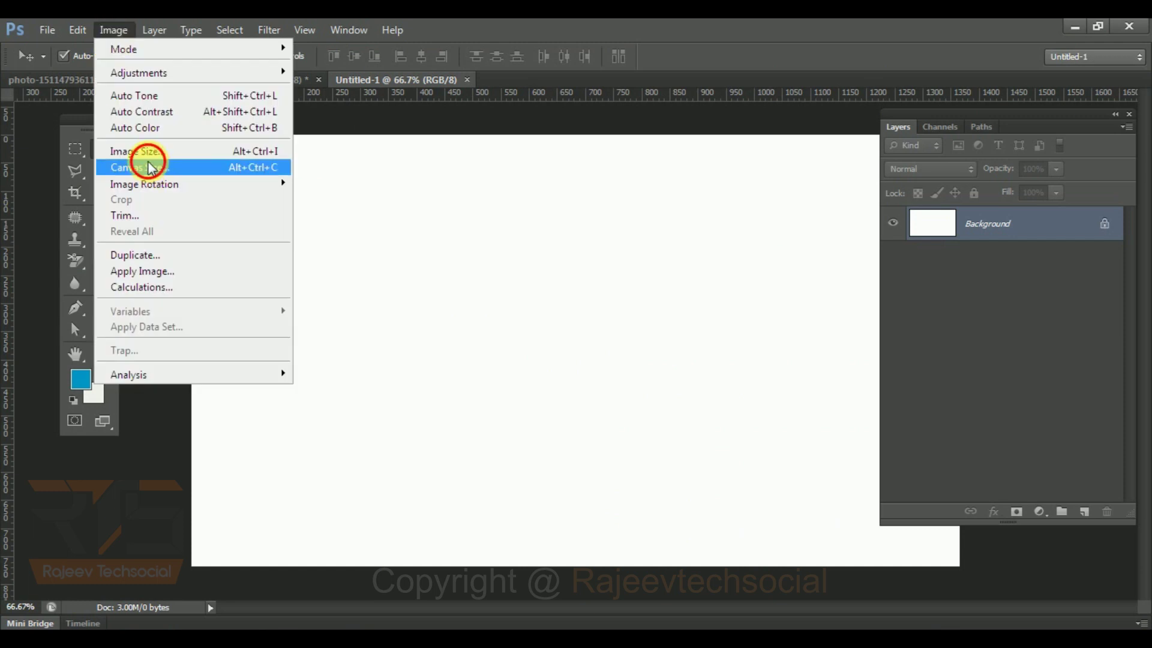
left_click(151, 168)
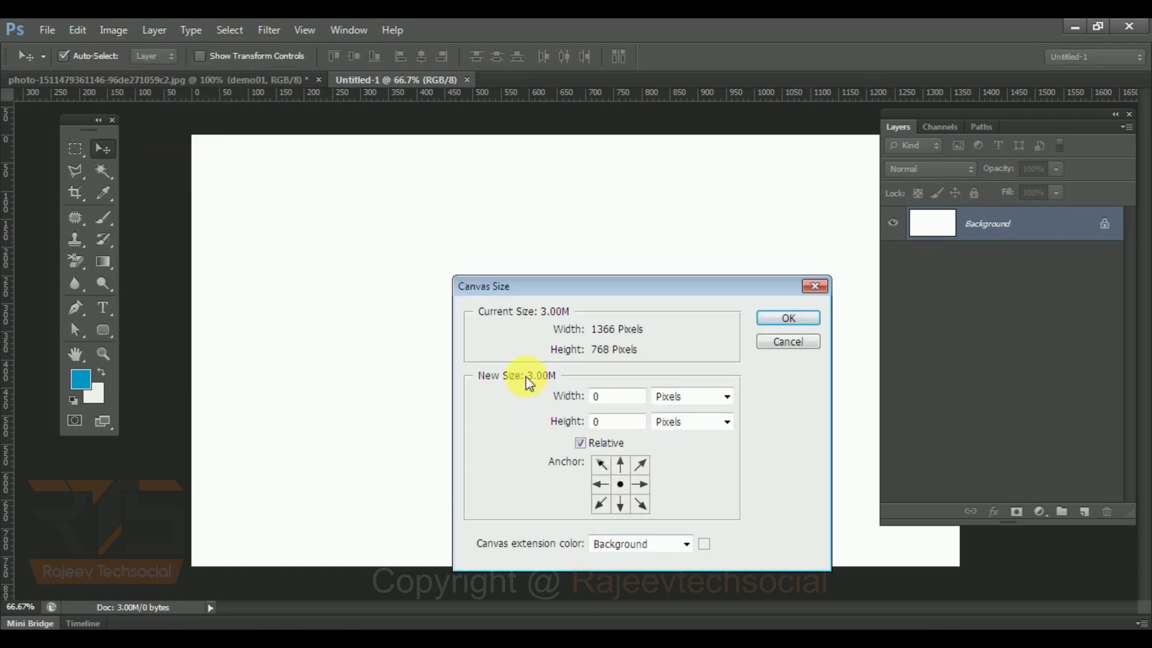
left_click(813, 287)
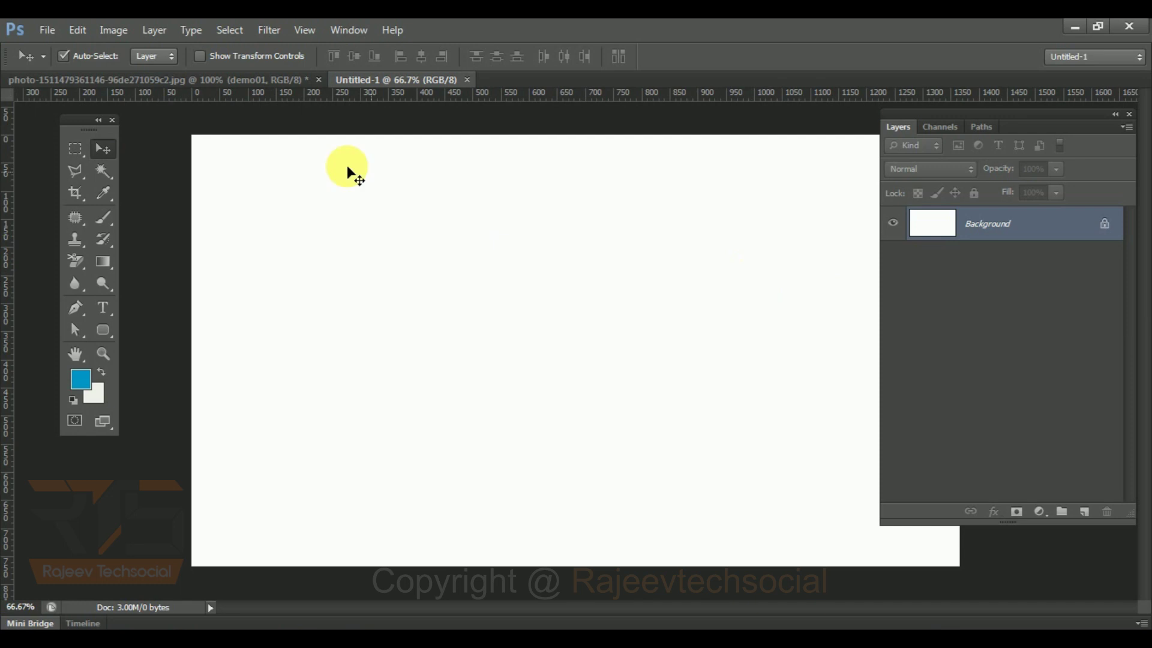
left_click(121, 28)
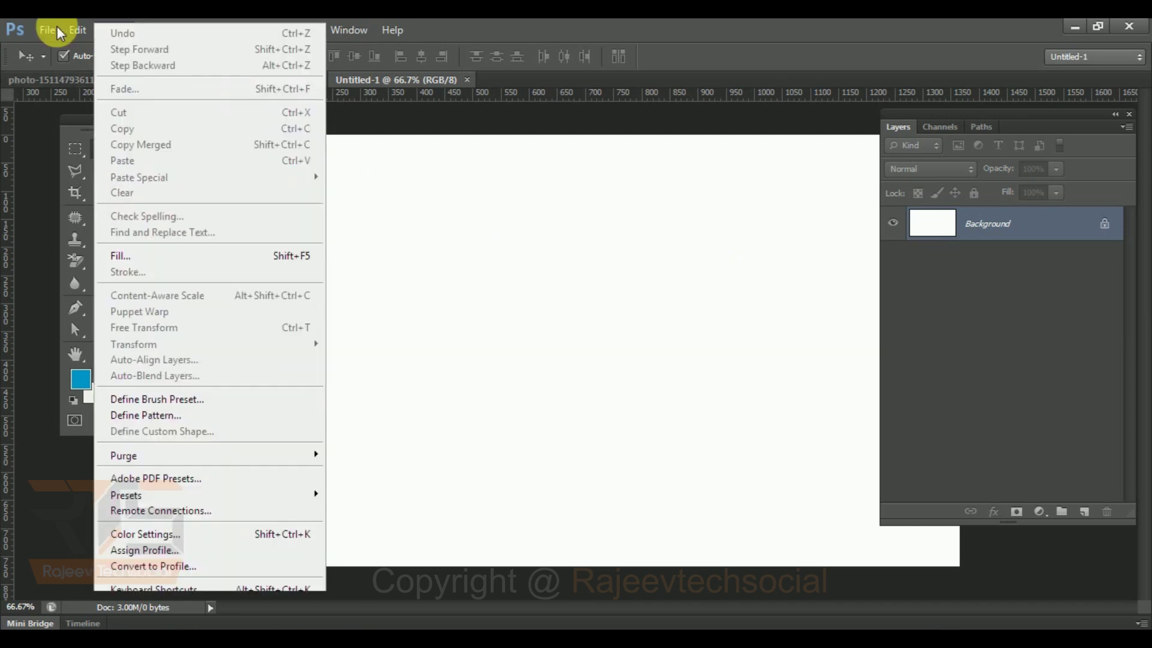
left_click(47, 27)
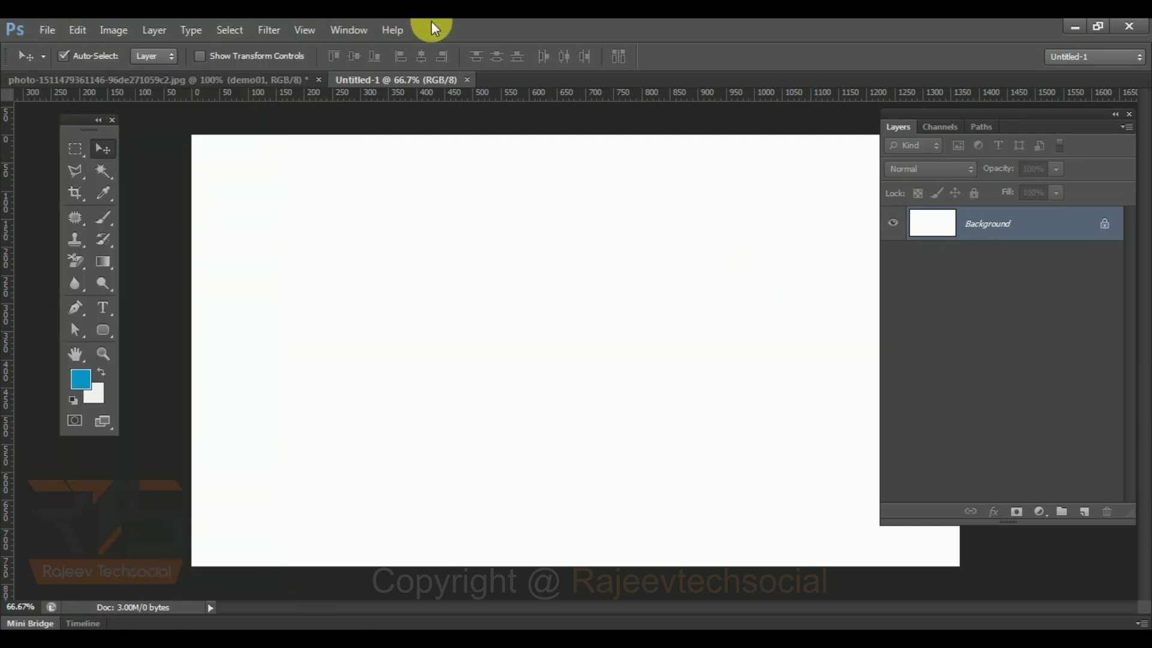
- Copy the demo01 photo from the other open document onto the white canvas of Untitled-1, roughly centred
left_click(282, 77)
left_click_drag(388, 240, 437, 345)
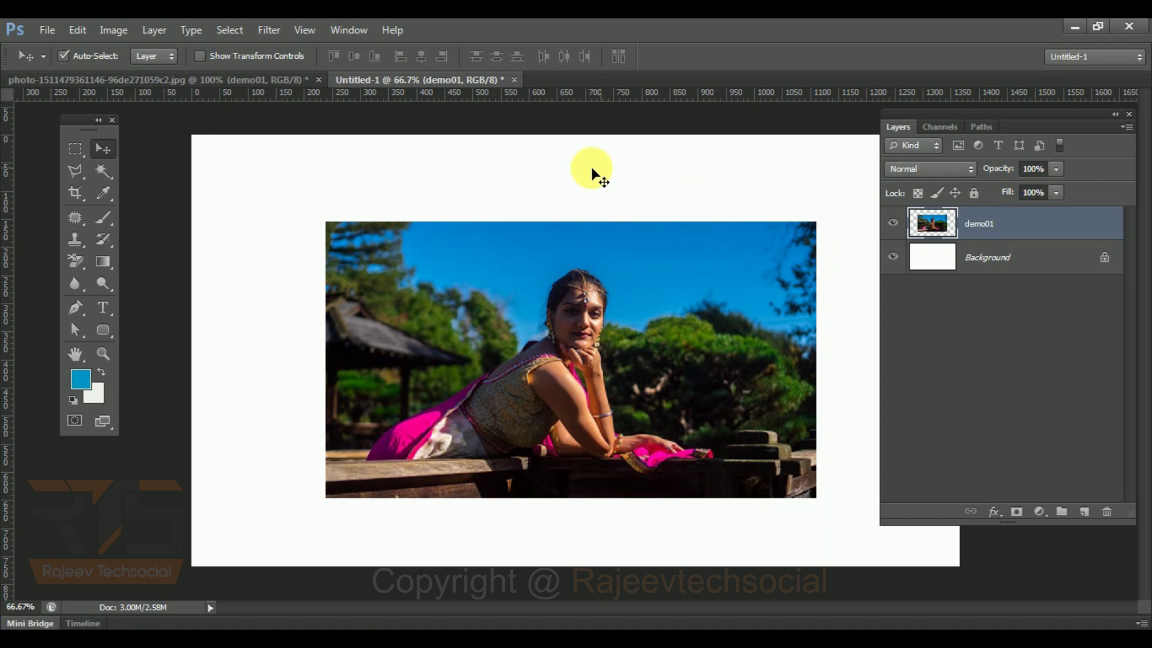
- Set the canvas extension colour to olive green 99a94a in Canvas Size without changing the canvas dimensions
left_click(102, 30)
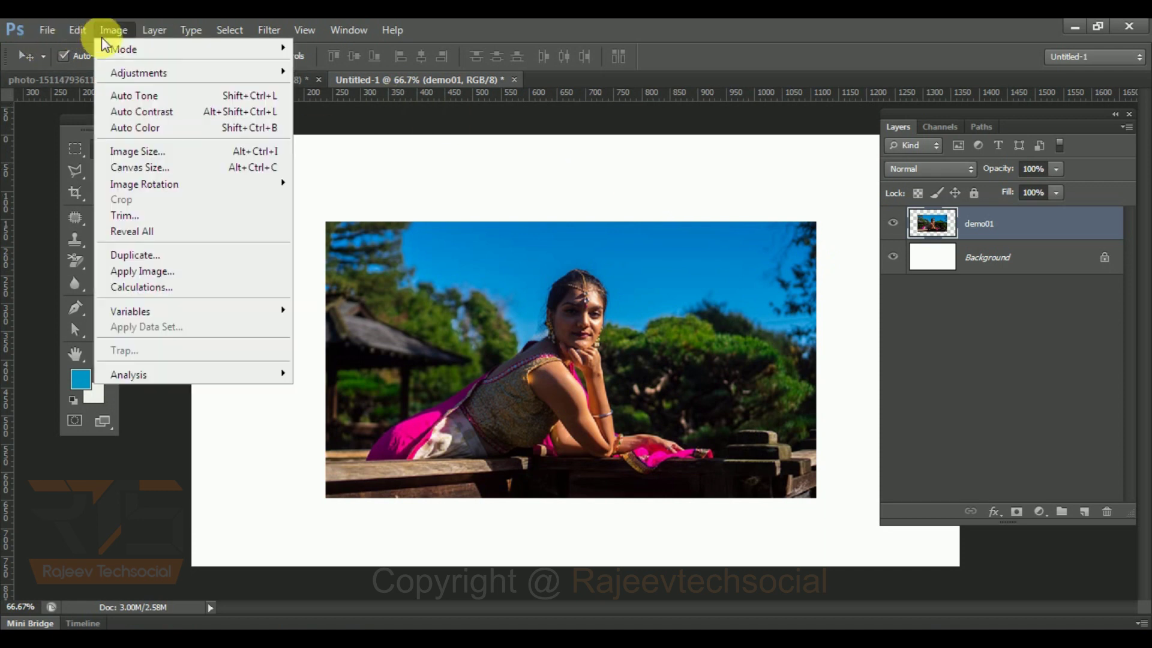
left_click(164, 167)
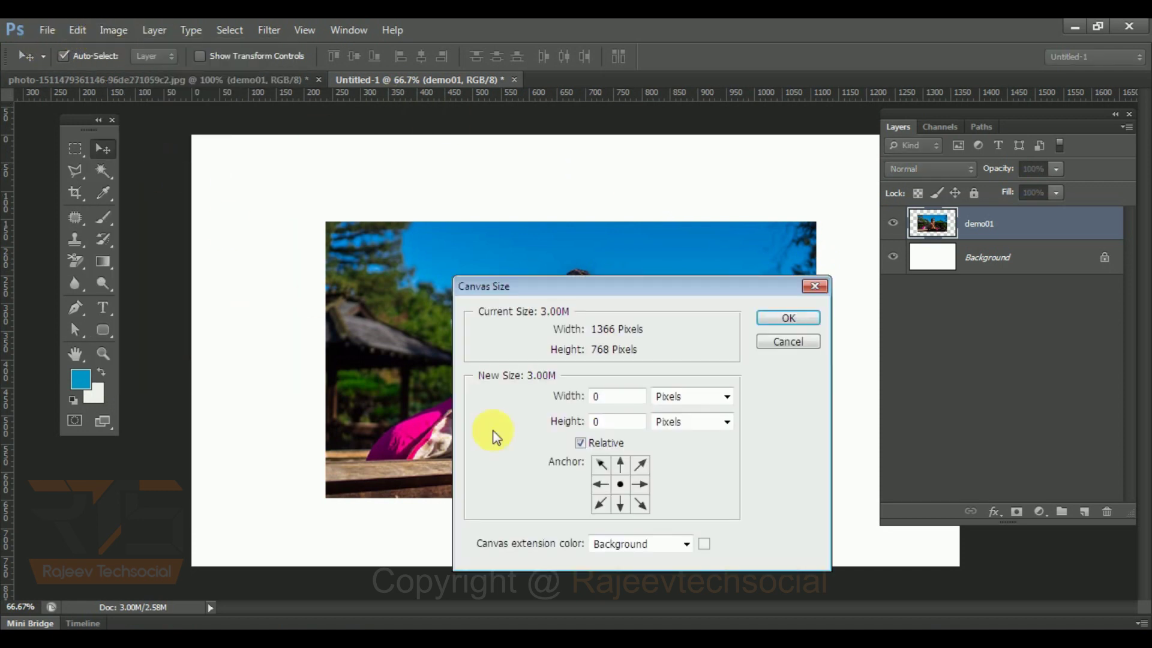
left_click(656, 545)
left_click(656, 545)
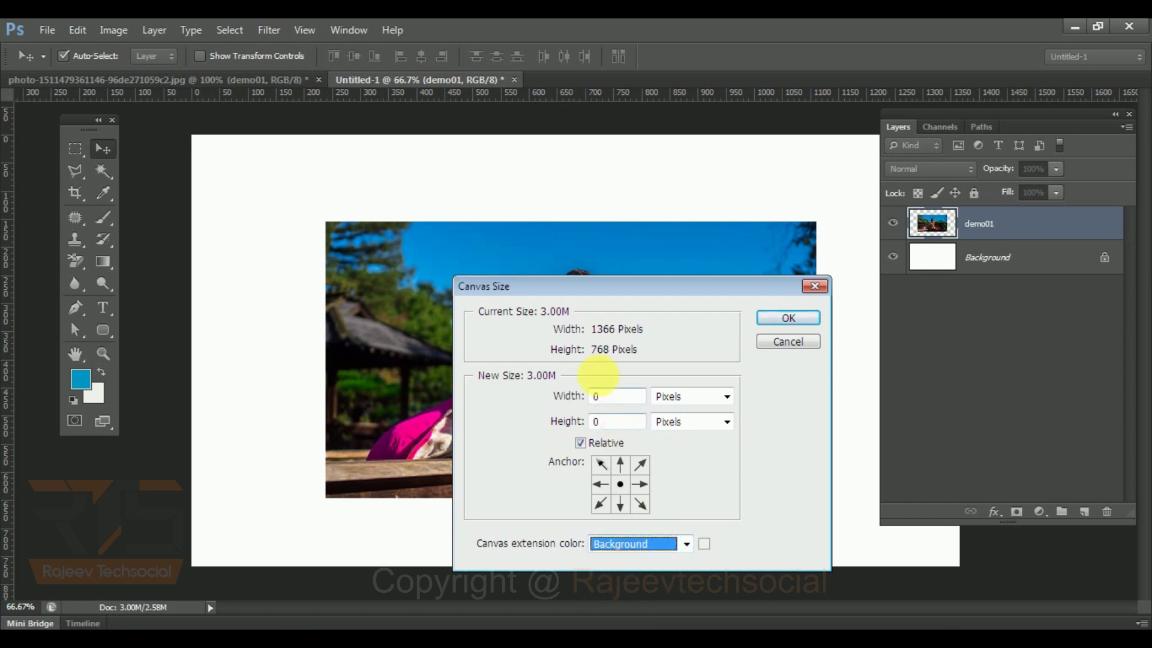
left_click_drag(567, 291, 382, 182)
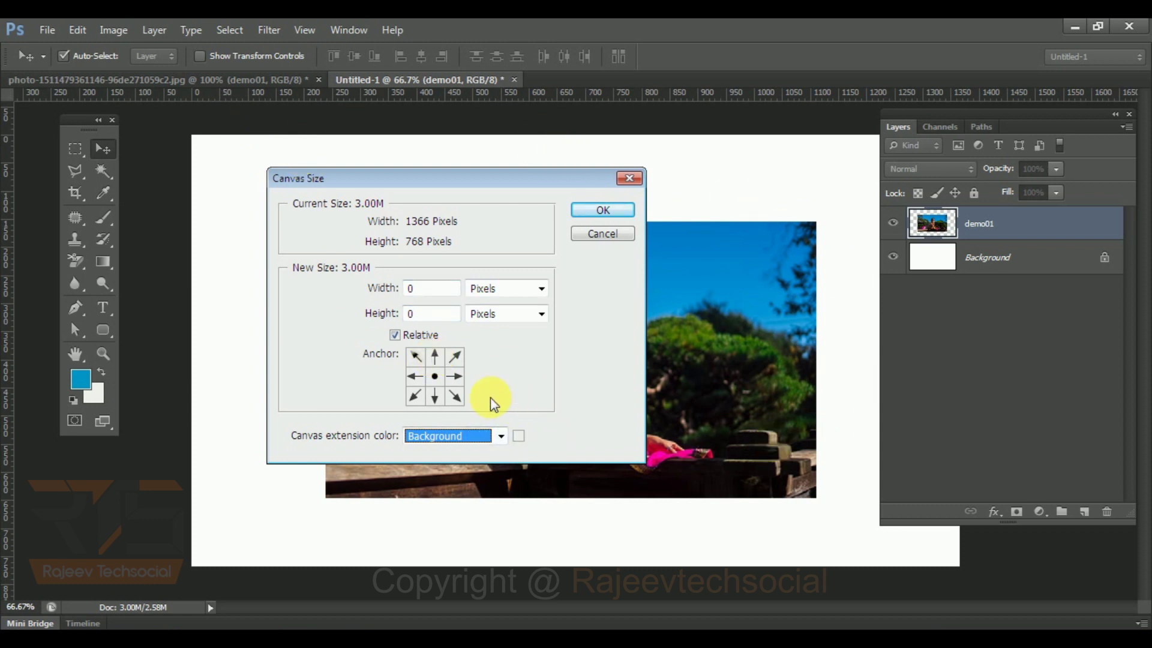
left_click(519, 437)
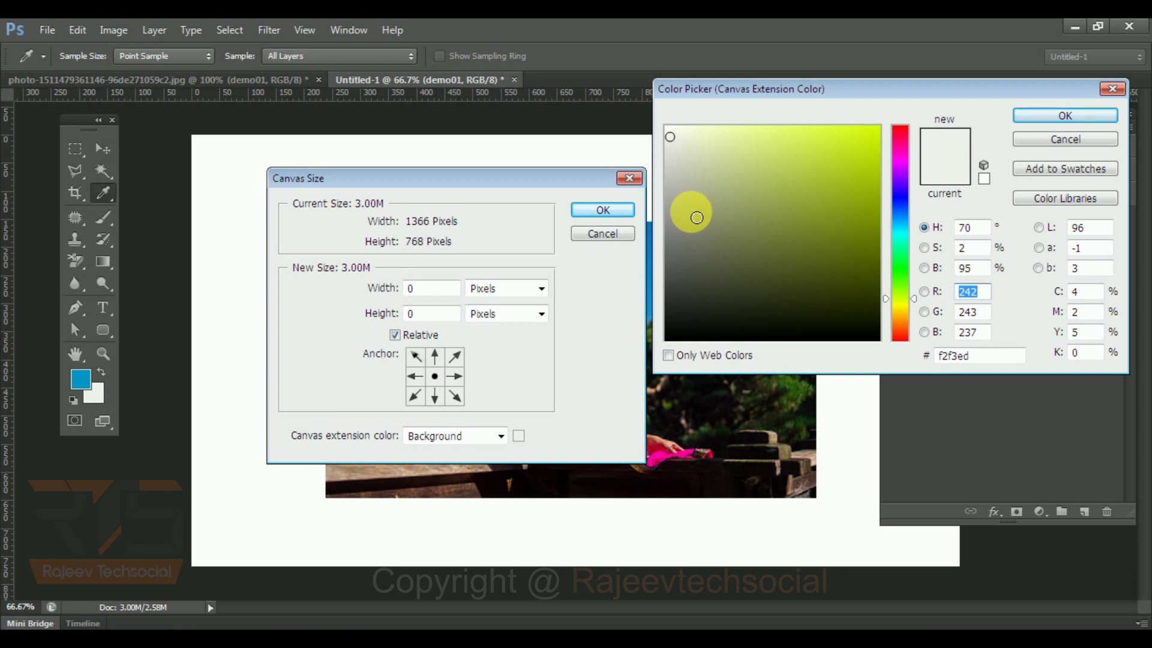
left_click(785, 198)
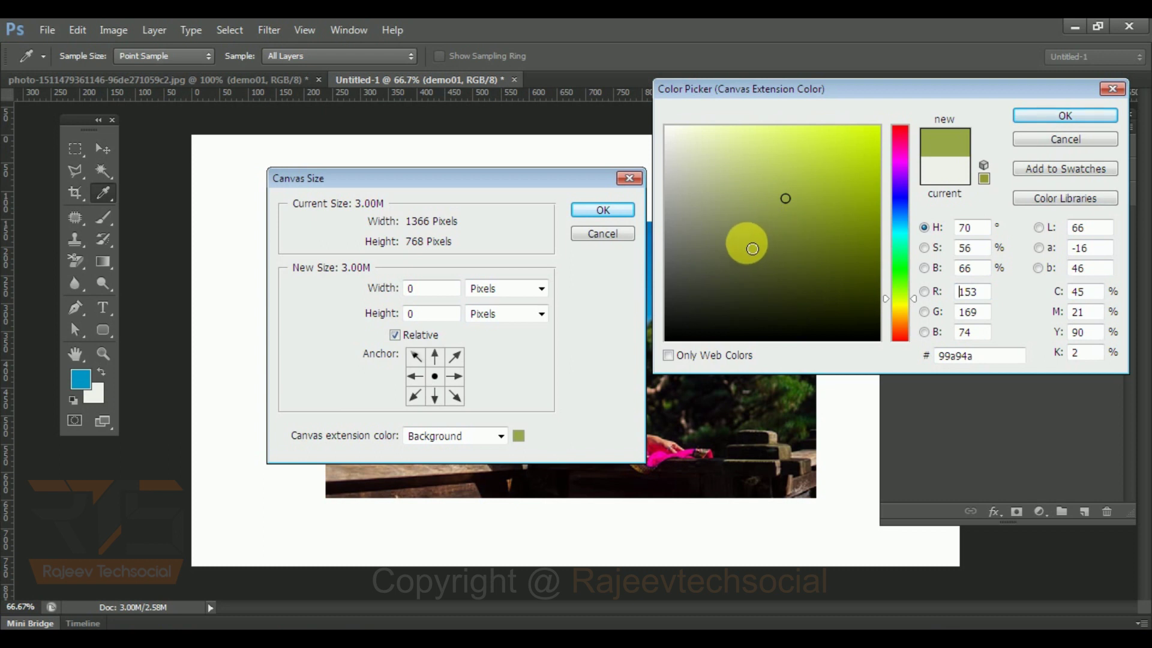
left_click(1056, 115)
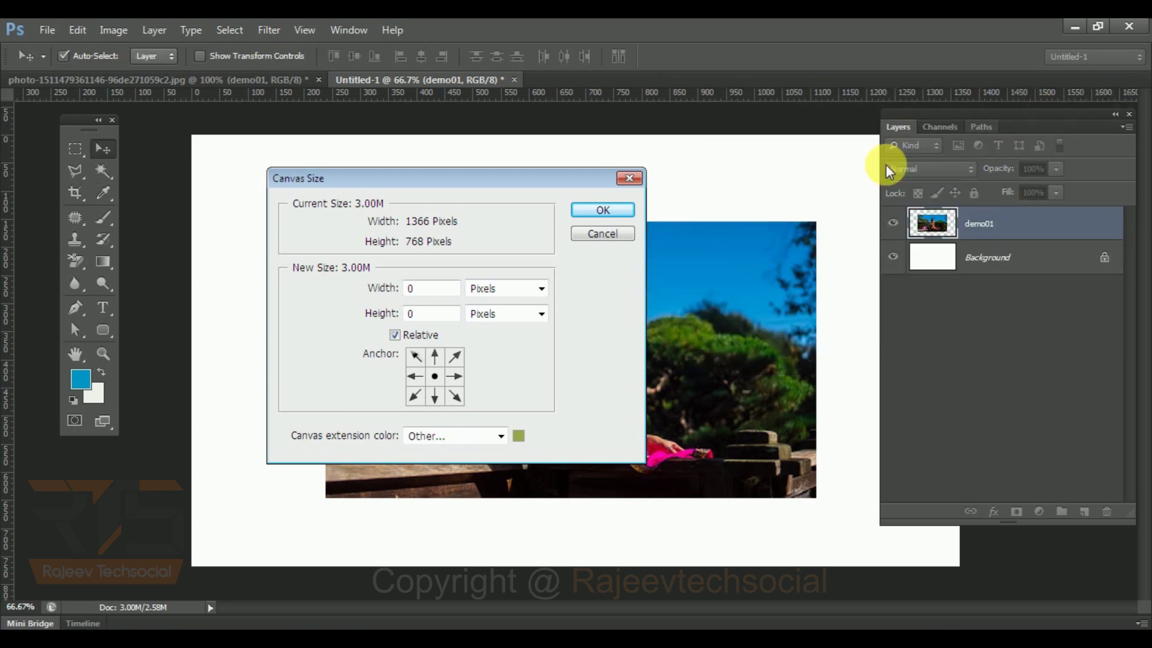
left_click(606, 210)
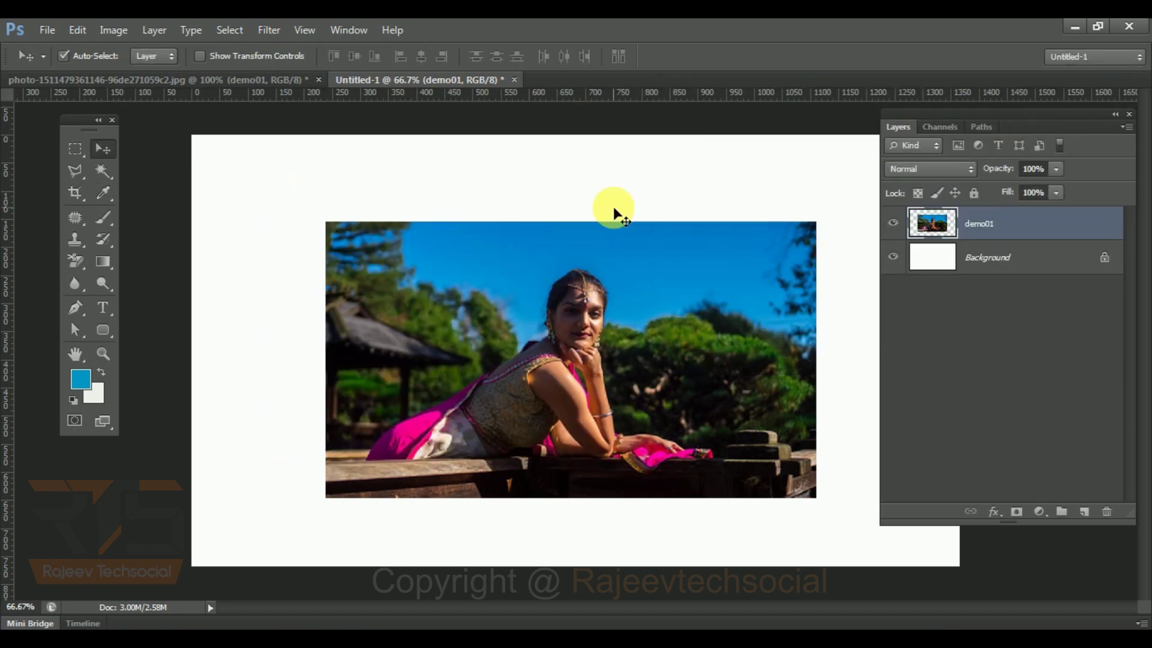
- Extend the canvas height by 120 pixels below the image, using relative sizing with the anchor at top centre
left_click(126, 34)
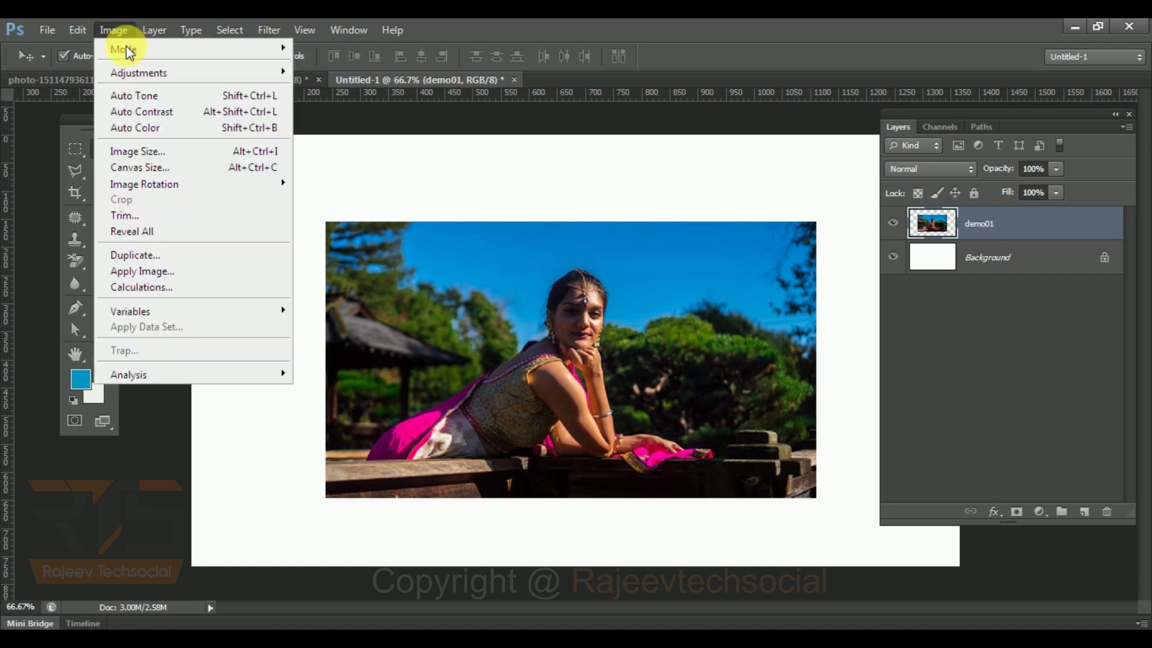
left_click(174, 167)
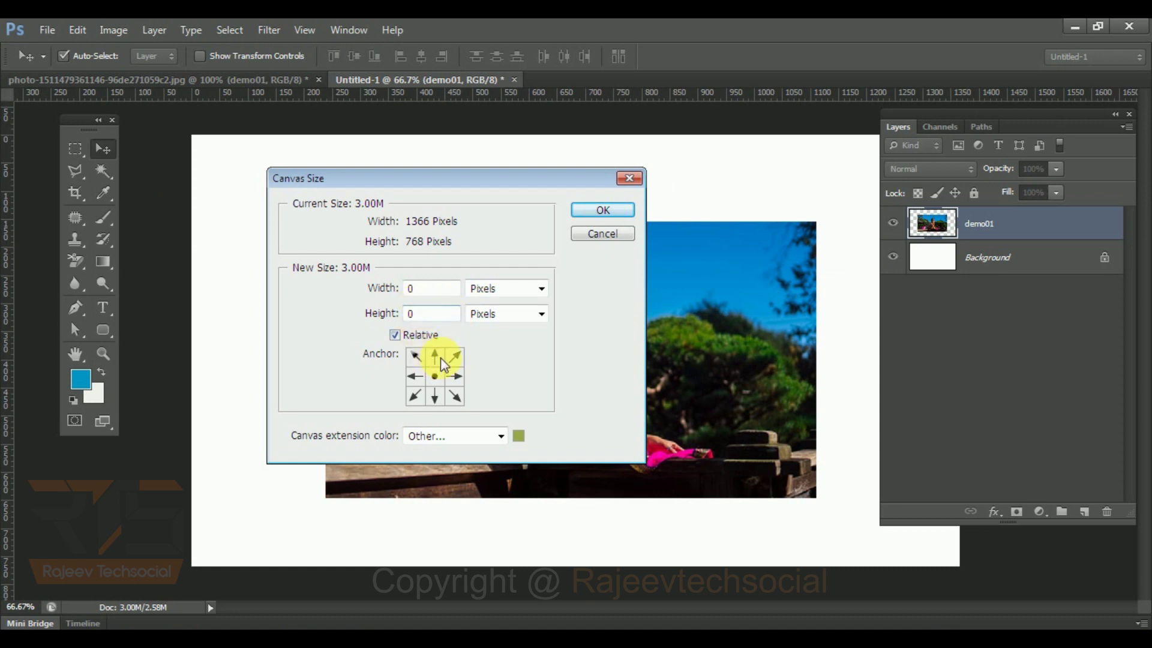
left_click(435, 356)
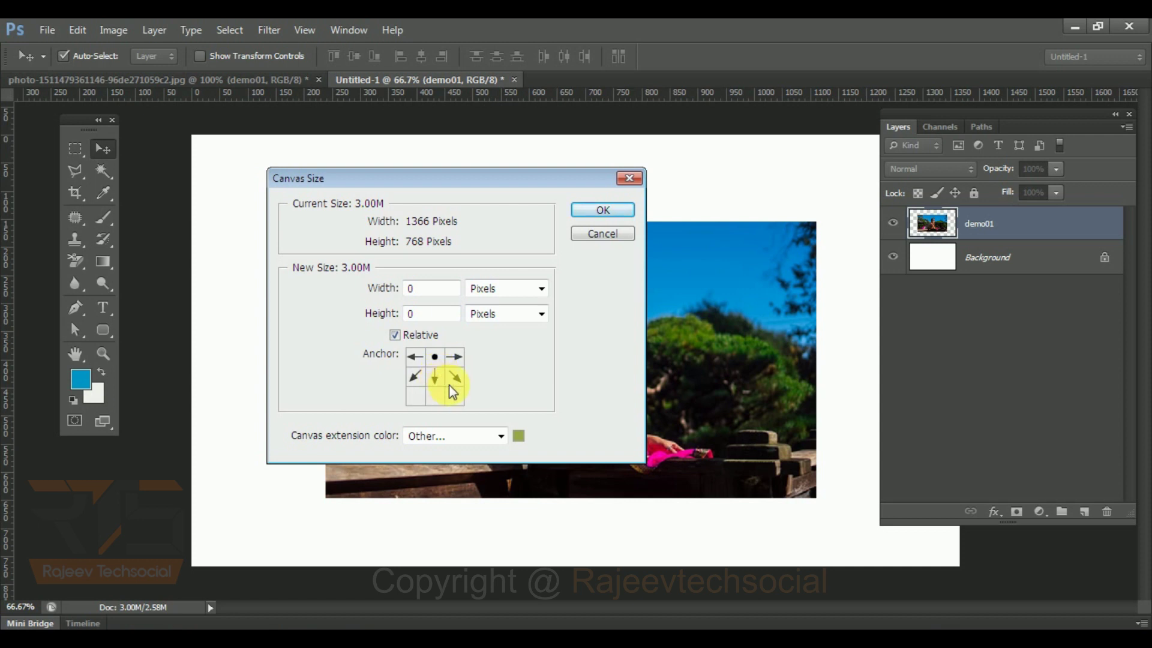
left_click(412, 313)
type("12")
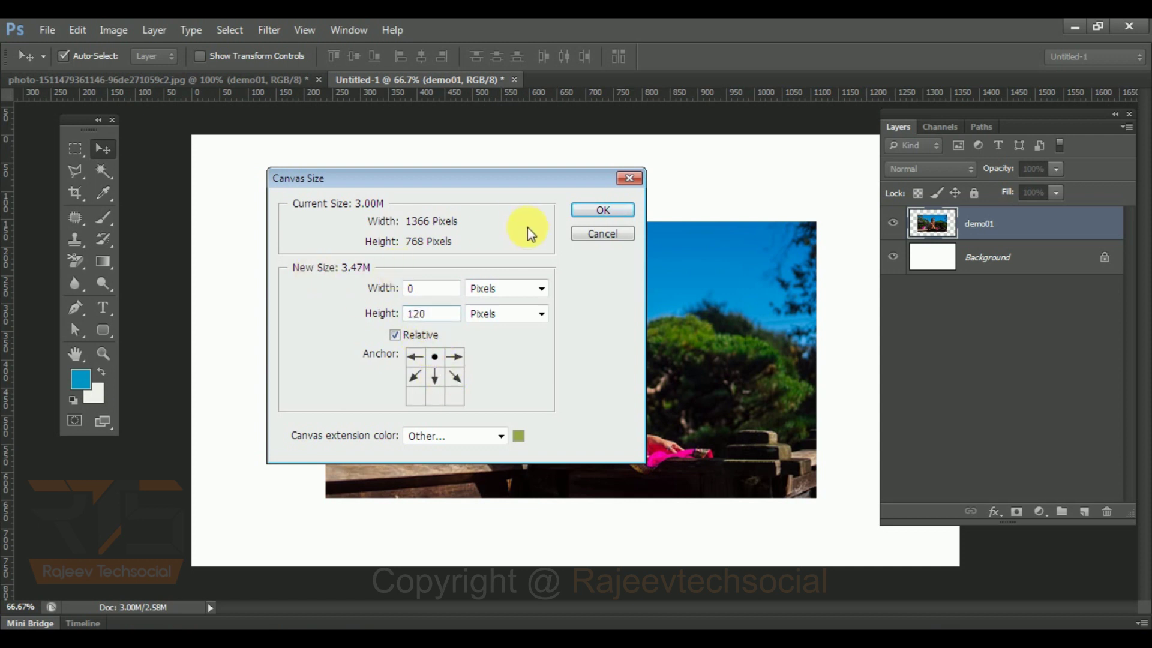
left_click(624, 209)
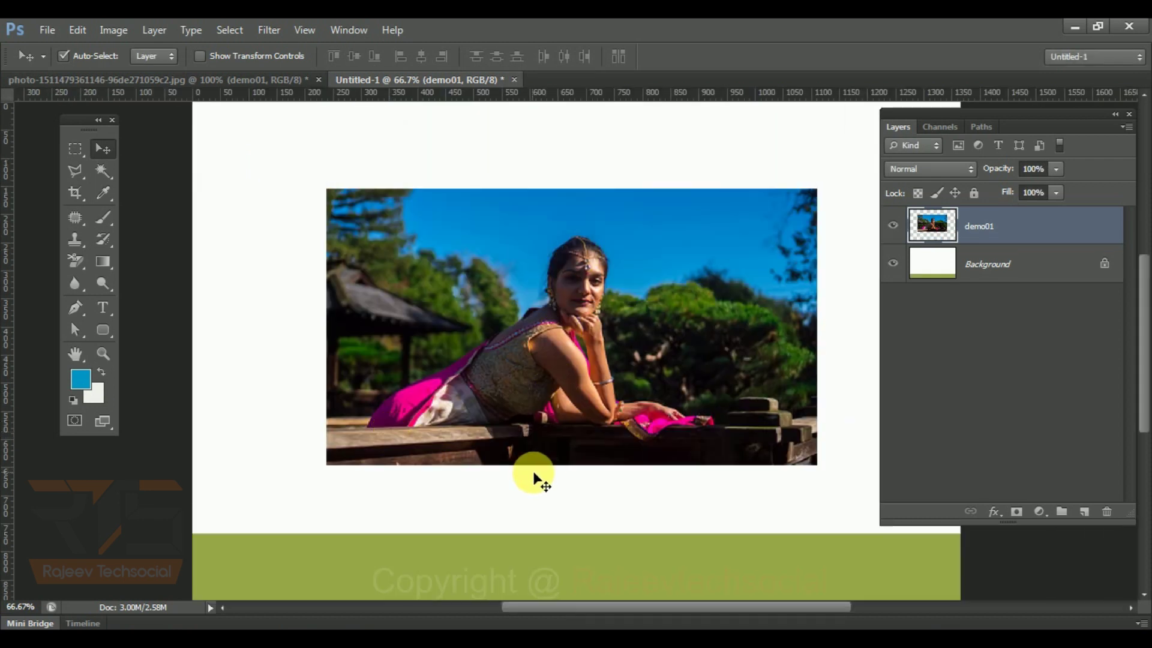
key("ctrl+minus")
key("ctrl+minus")
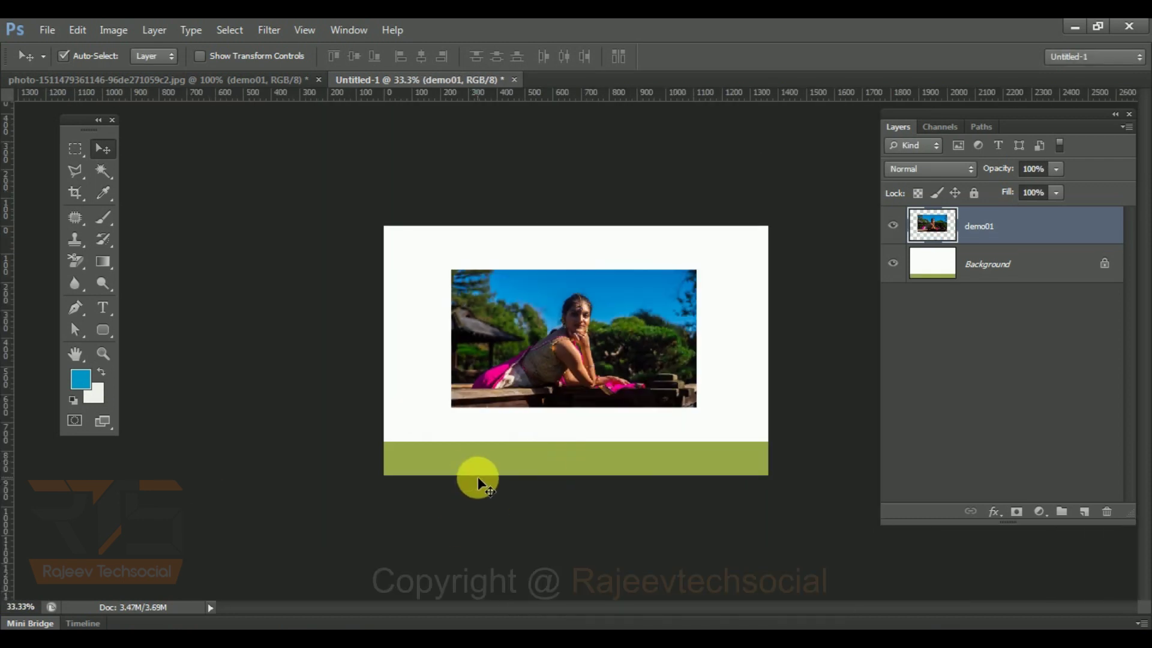
left_click(513, 480)
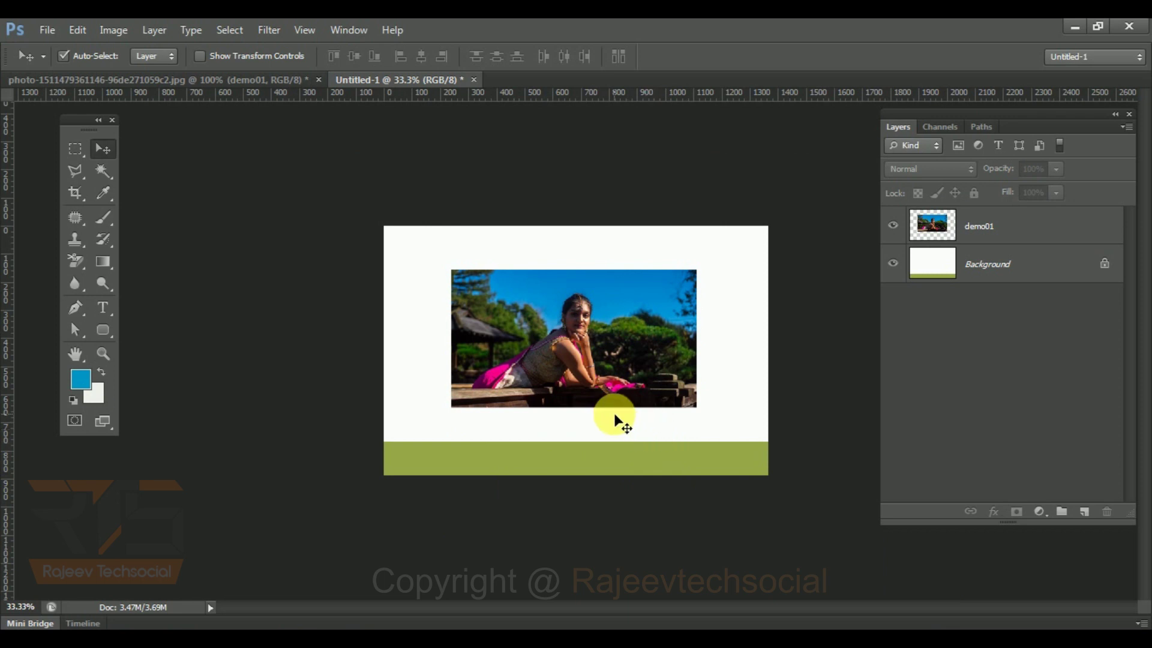
- Extend the canvas width by 123 pixels on the right side, using relative sizing with the anchor at middle left
left_click(107, 33)
left_click(169, 166)
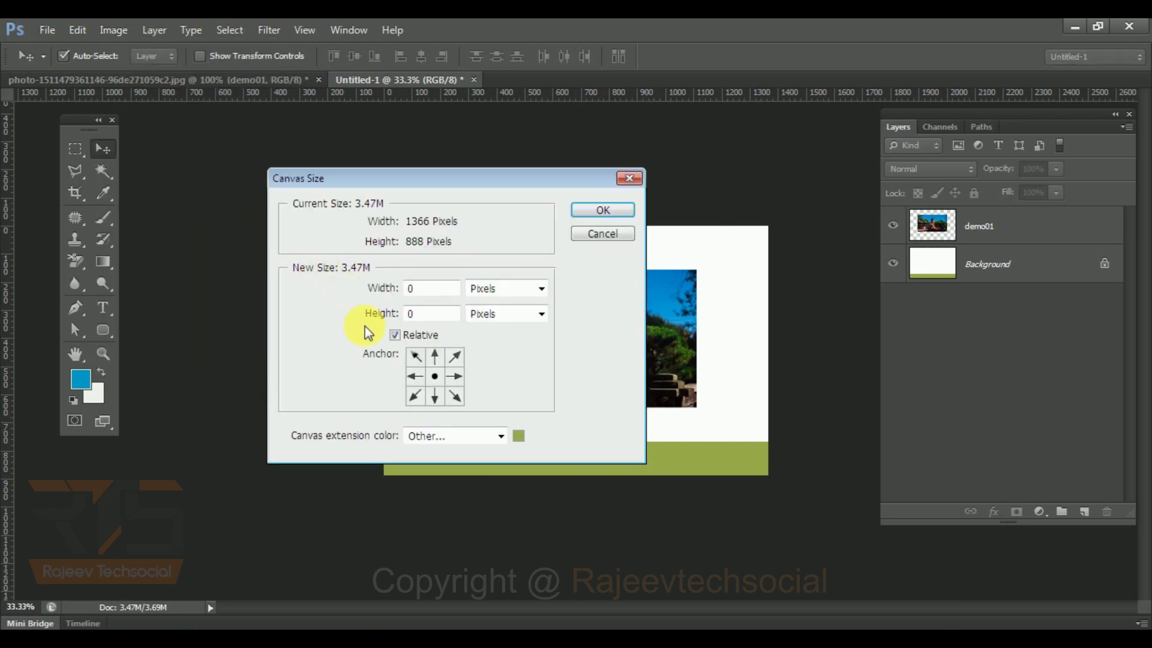
left_click(409, 379)
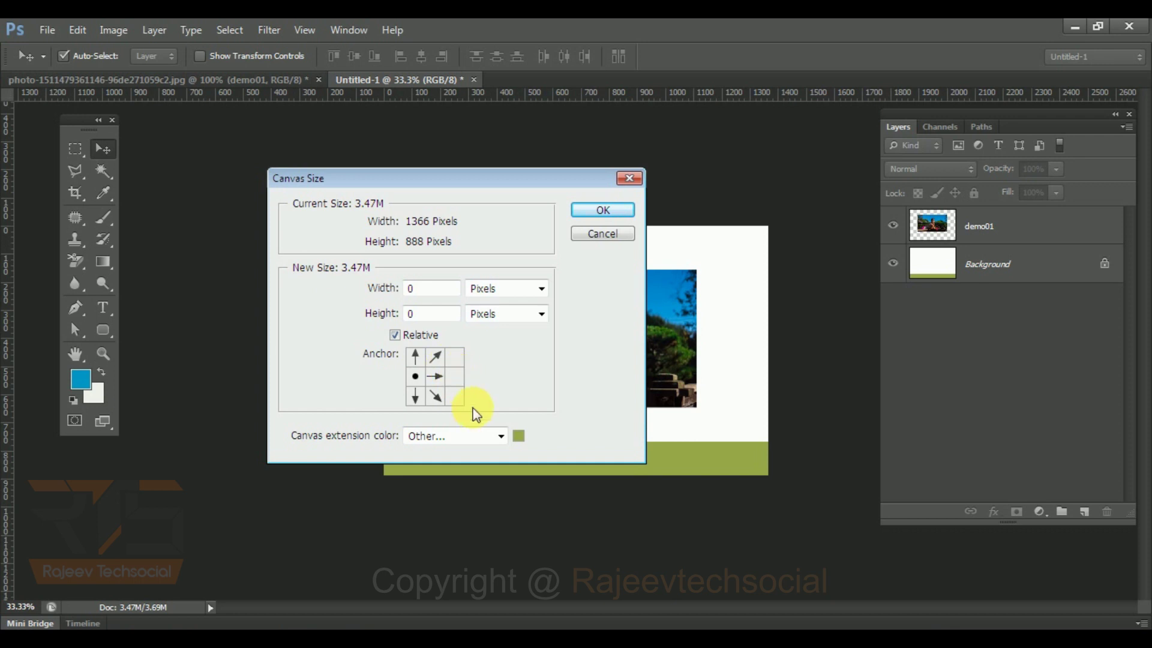
double_click(410, 288)
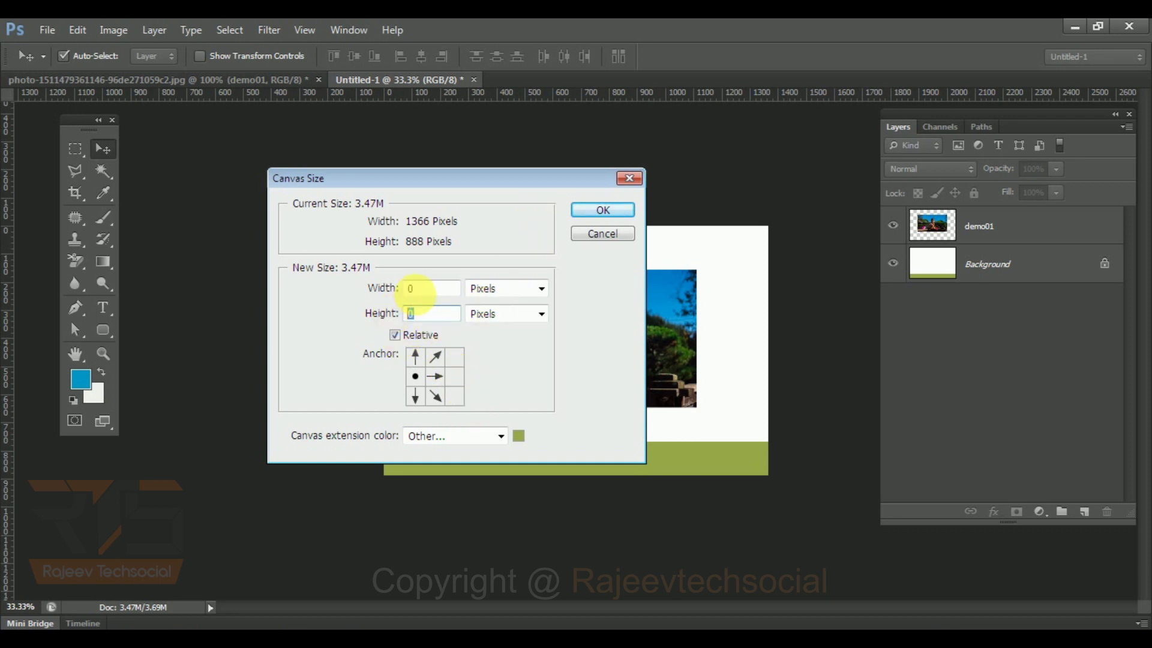
type("123")
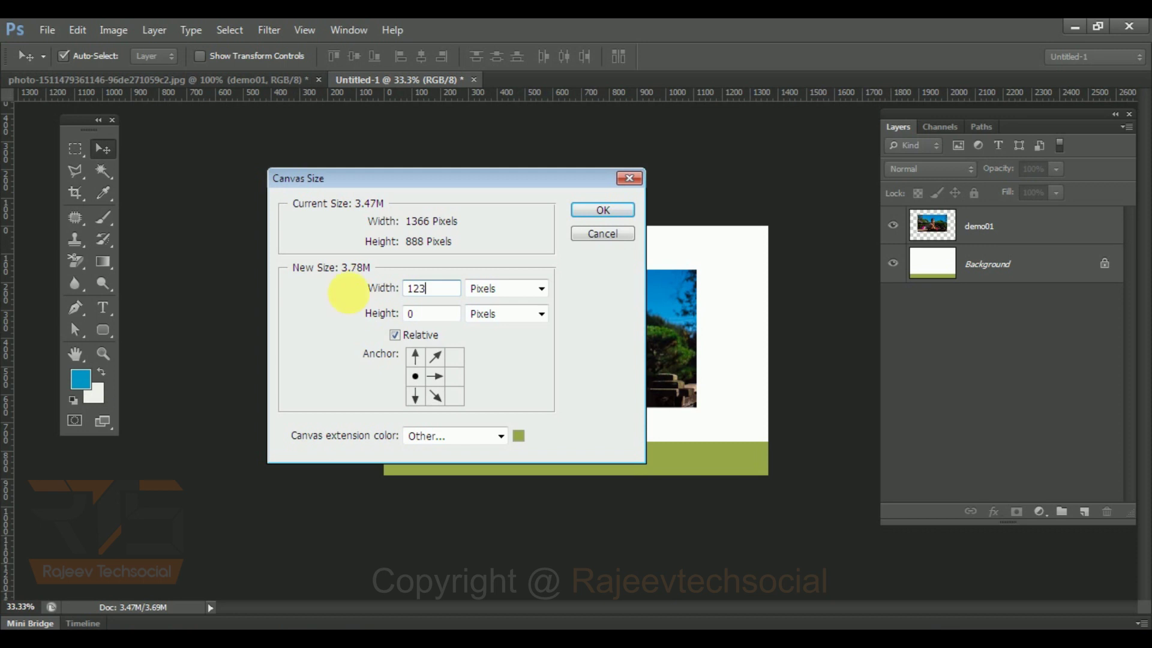
left_click(612, 211)
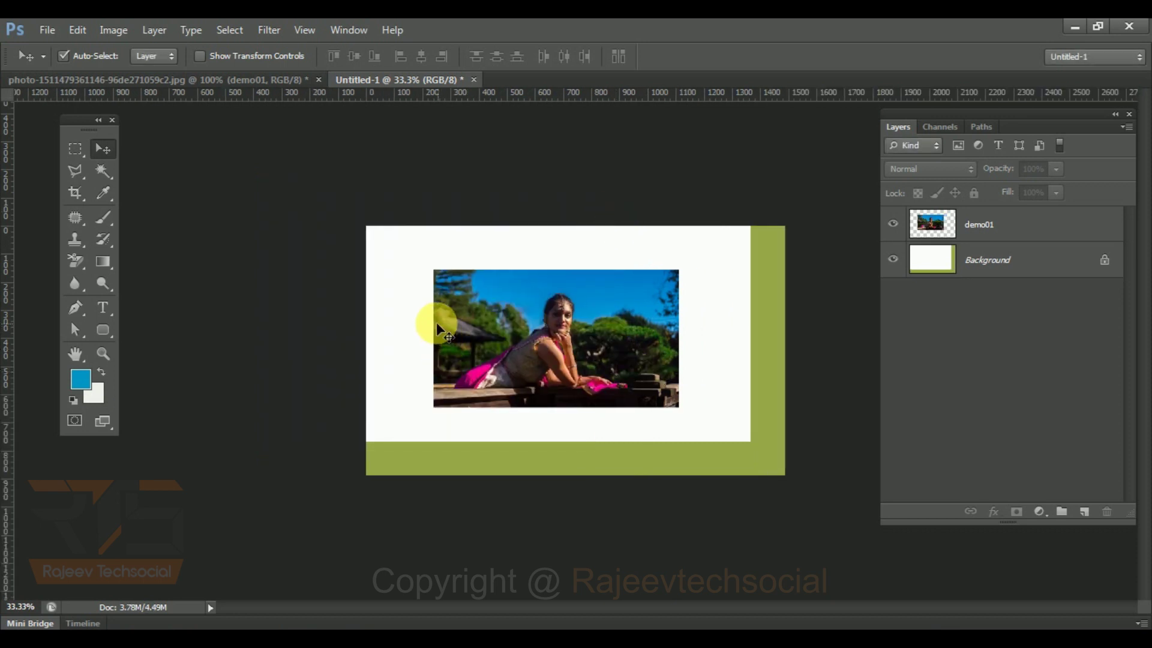
- Extend the canvas height by 120 pixels above the image, using relative sizing with the anchor at bottom centre
left_click(121, 28)
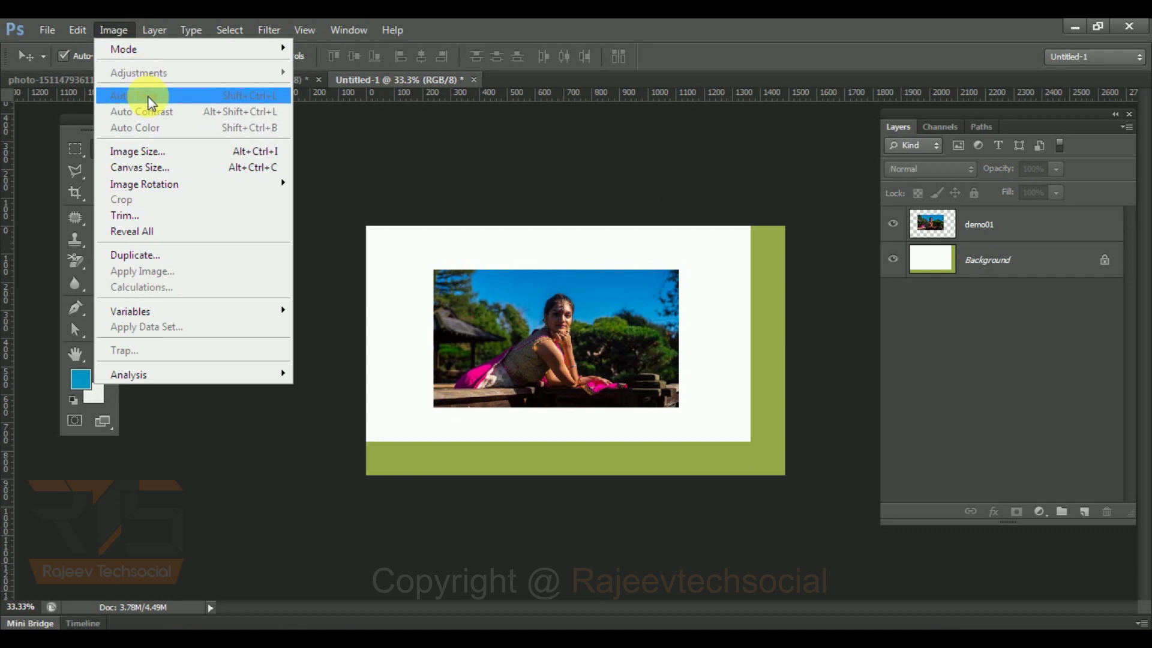
left_click(175, 168)
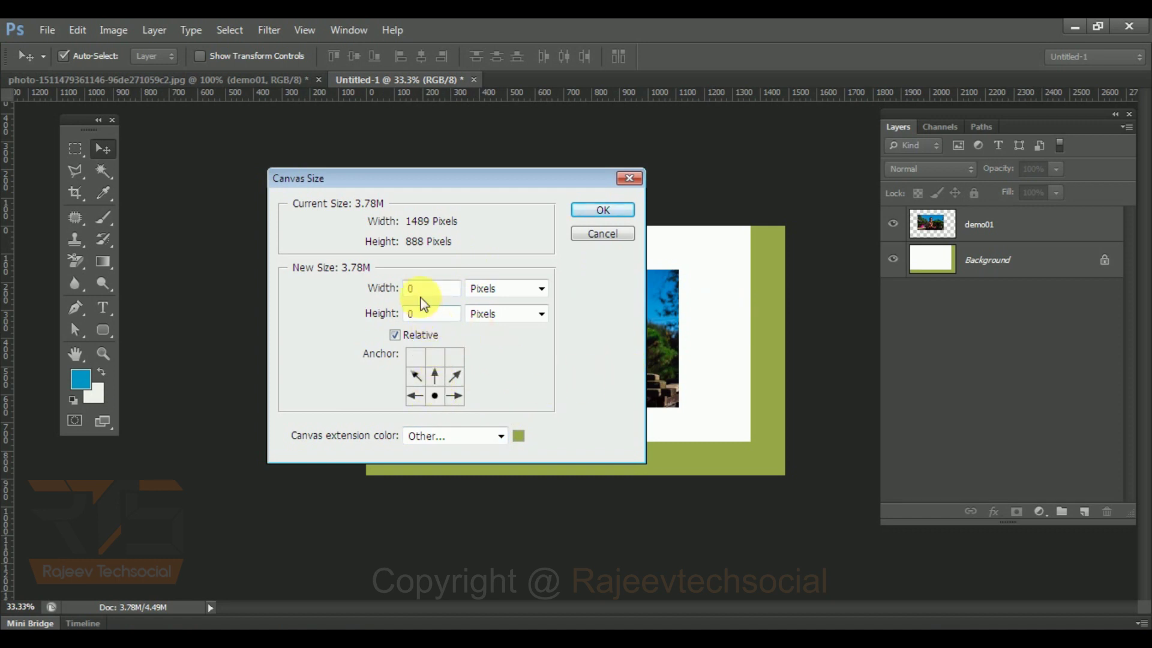
left_click(380, 312)
type("120")
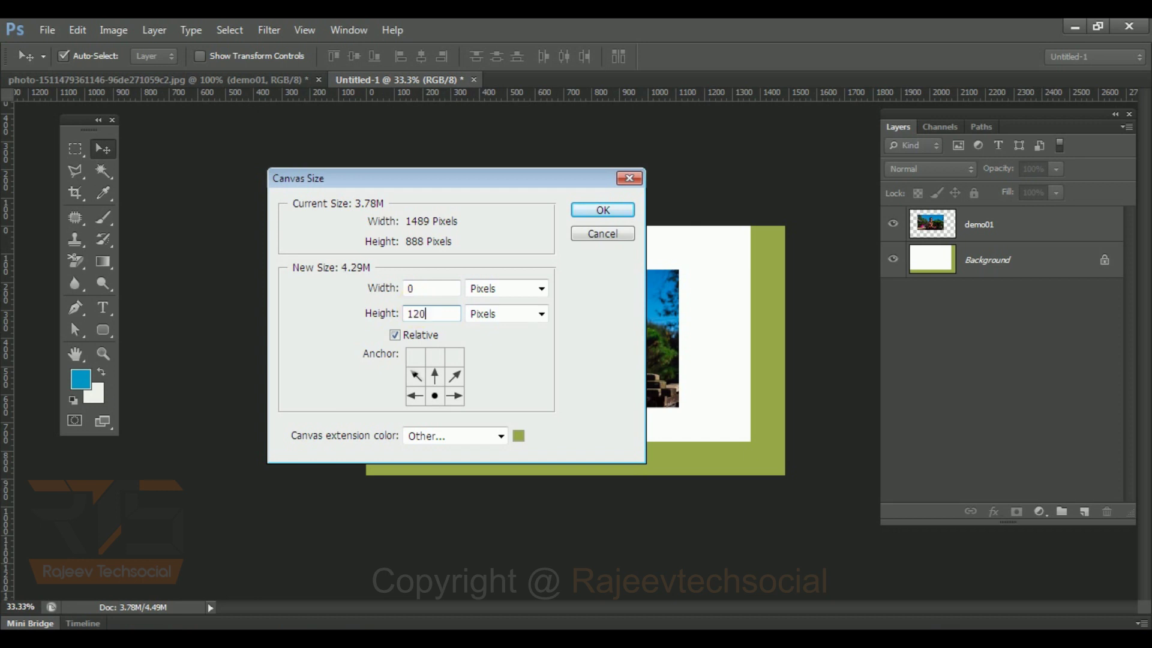
left_click(593, 209)
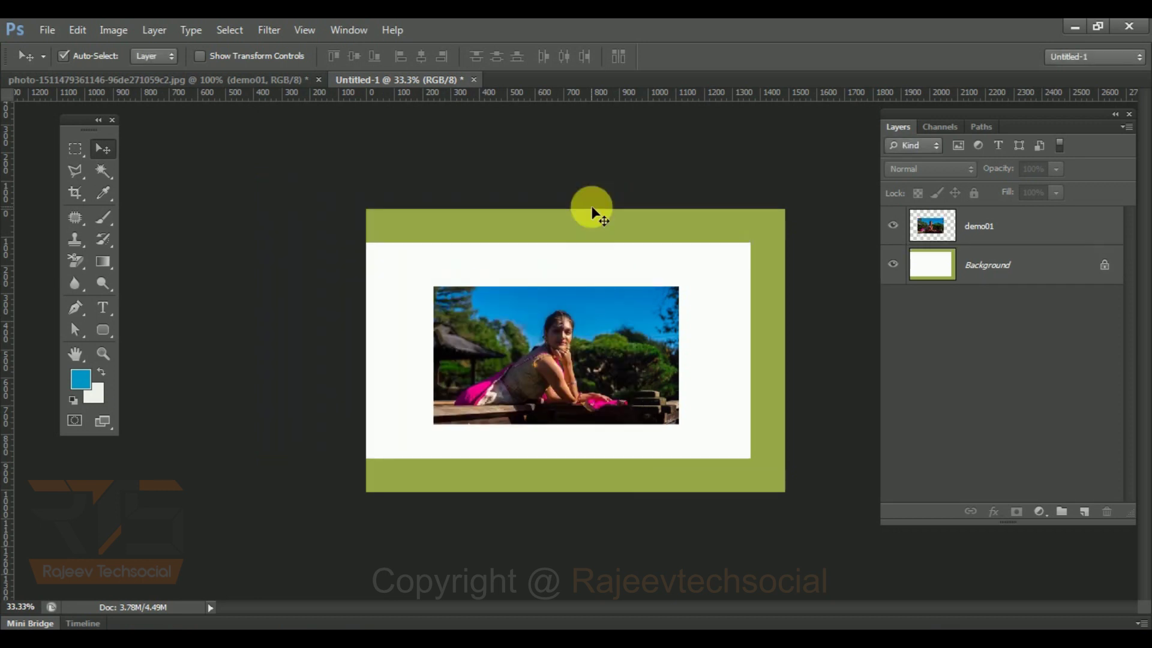
- Extend the canvas width by about 120 pixels on the left side, using relative sizing with the anchor at middle right
left_click(109, 31)
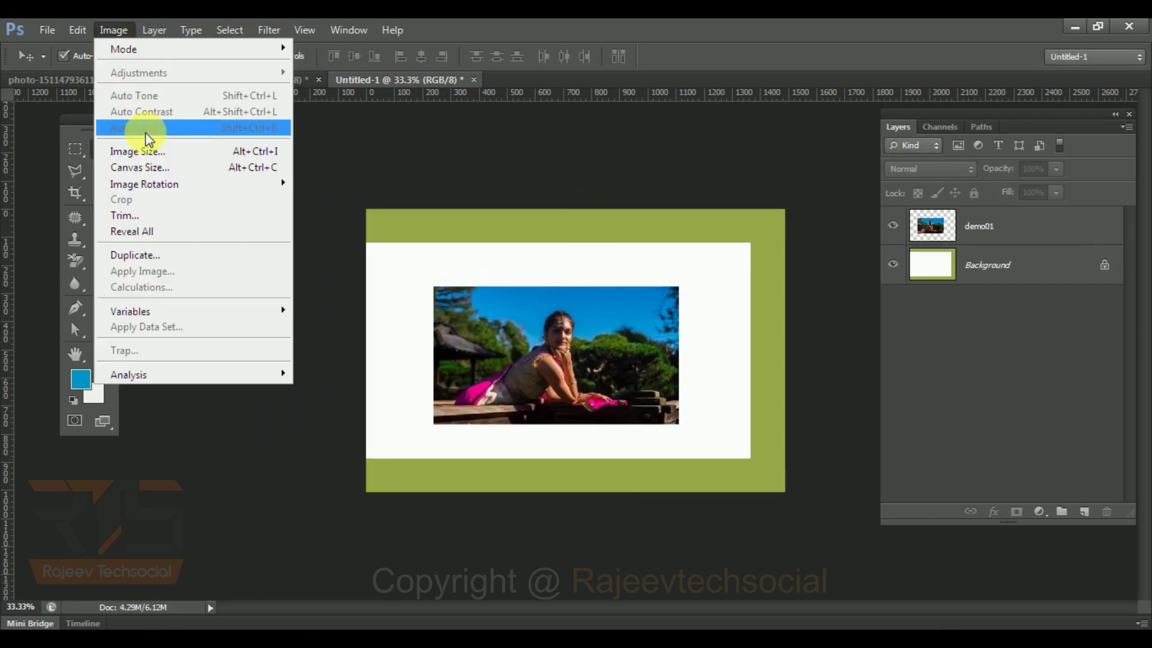
left_click(154, 168)
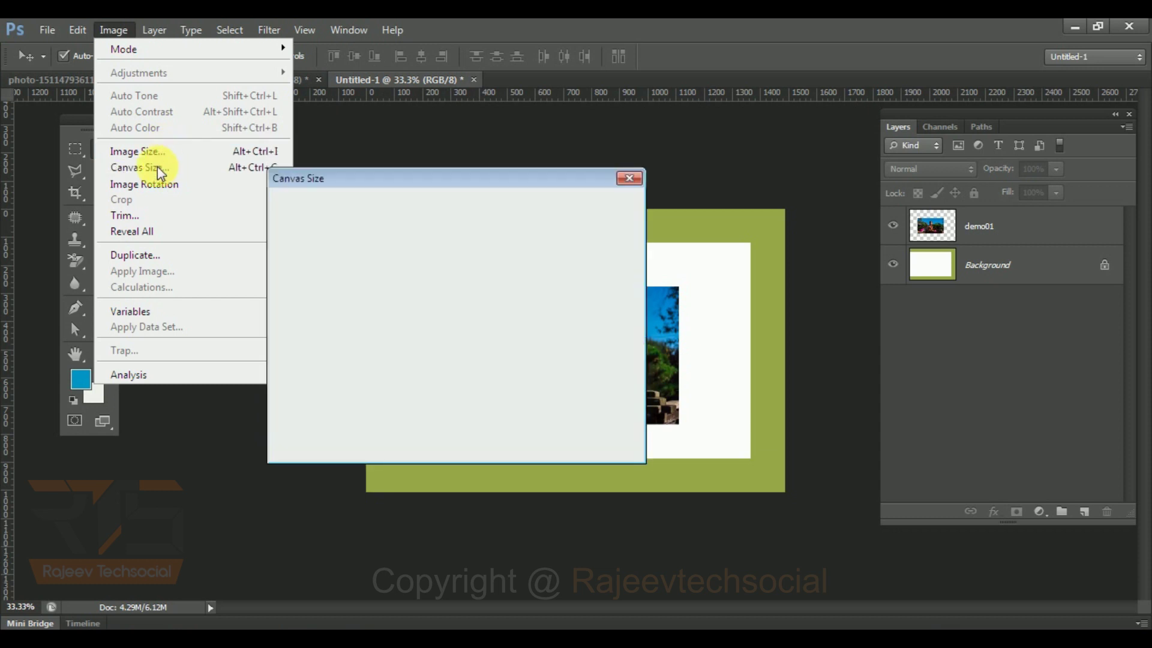
left_click(454, 381)
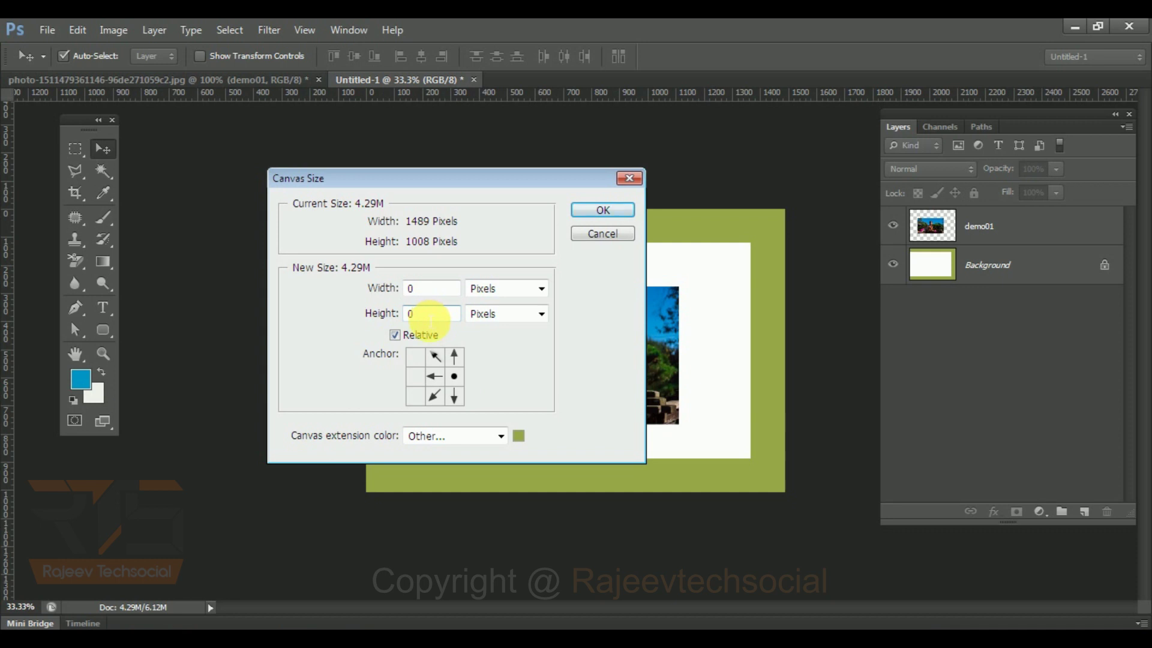
double_click(425, 289)
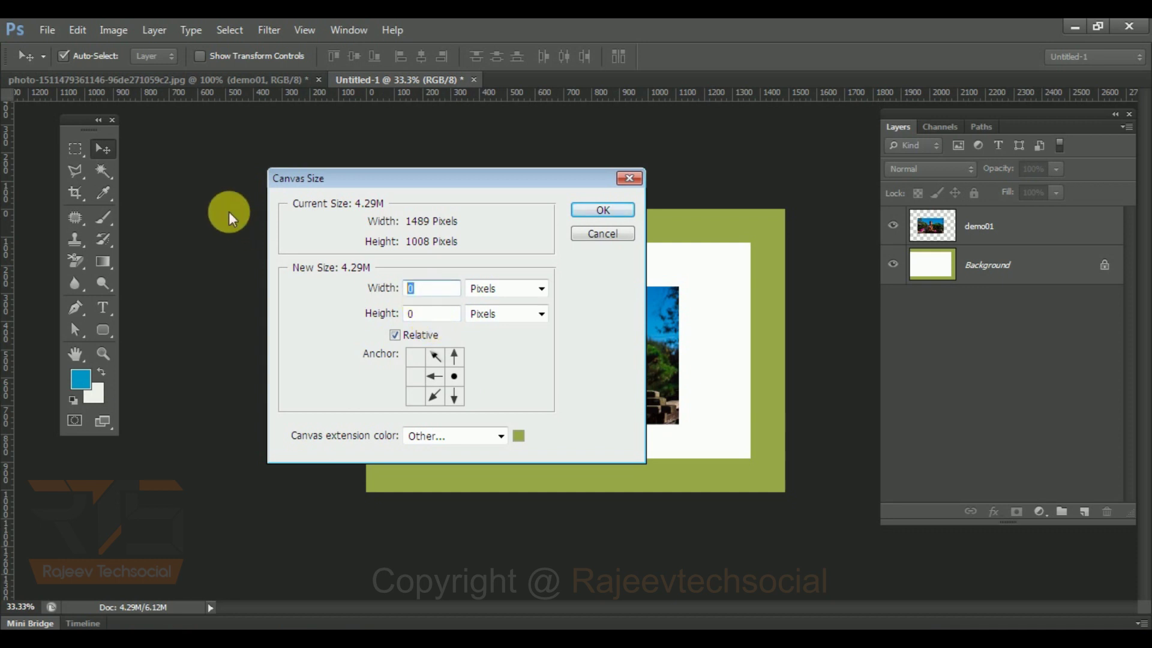
type("12")
left_click(605, 210)
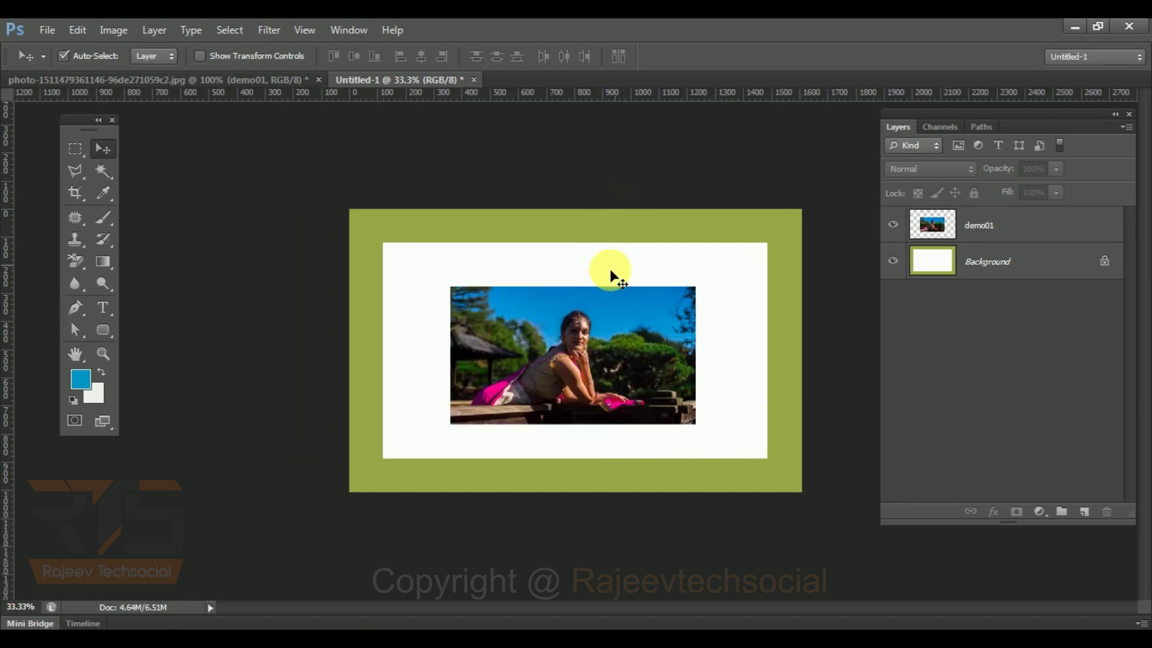
- Reposition the demo01 photo slightly up and to the left within the white area
left_click(549, 298)
left_click_drag(549, 298, 576, 345)
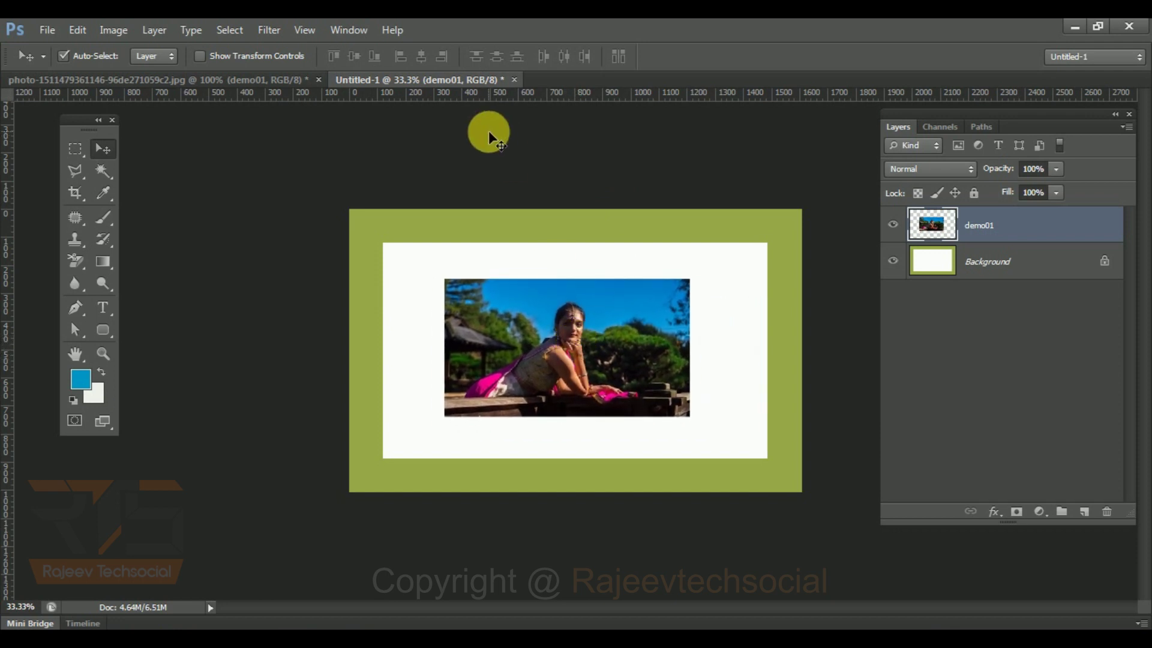
key("alt")
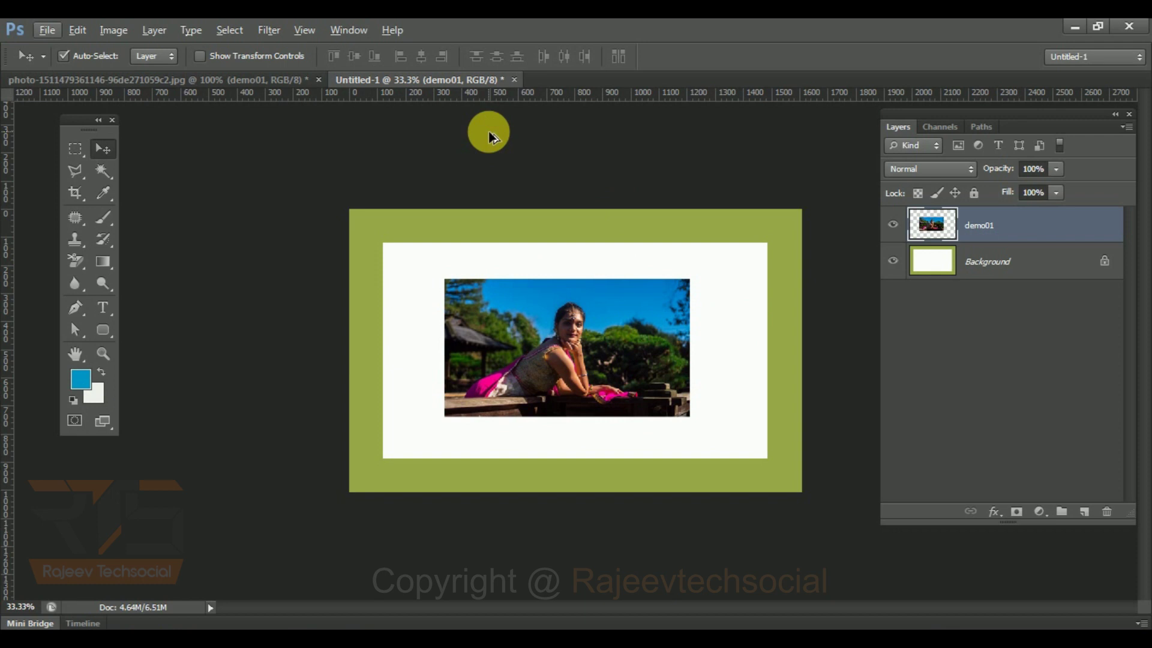
- Set the canvas extension color to custom white (ffffff) in Canvas Size and apply it without adding any width or height
left_click(128, 21)
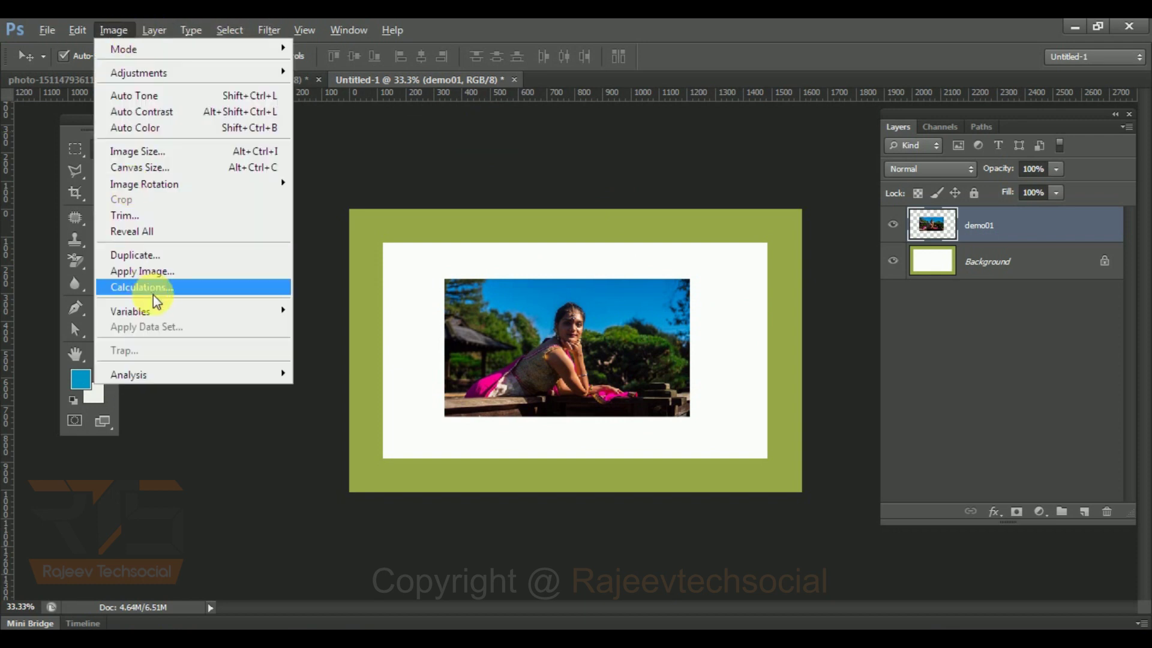
left_click(160, 174)
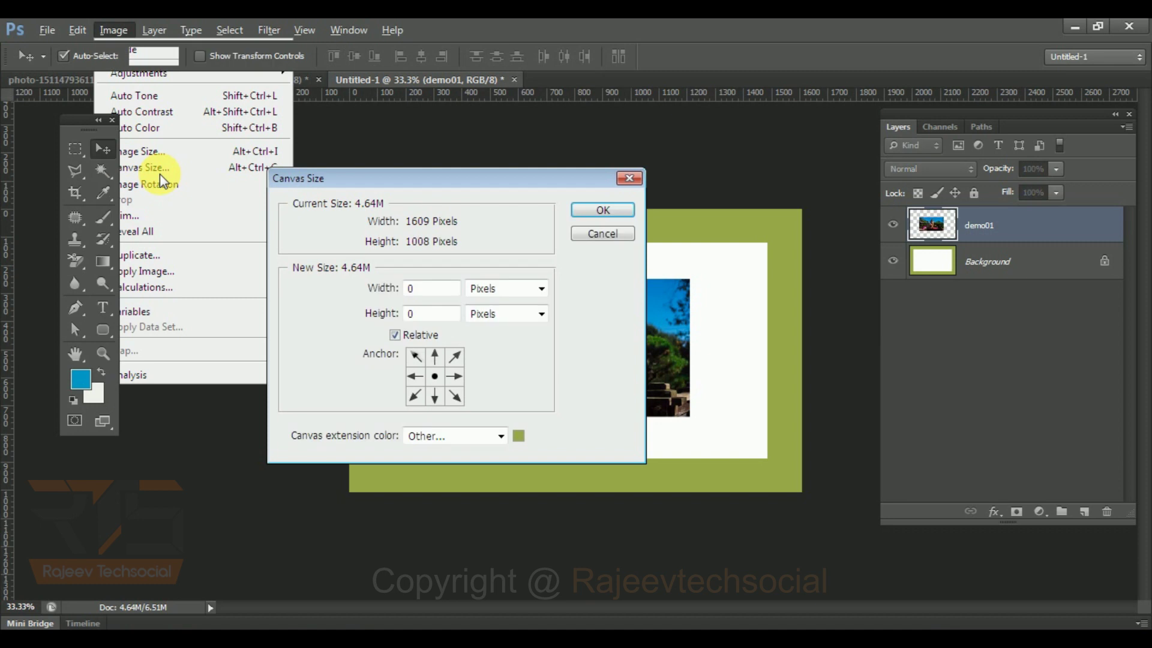
left_click(498, 436)
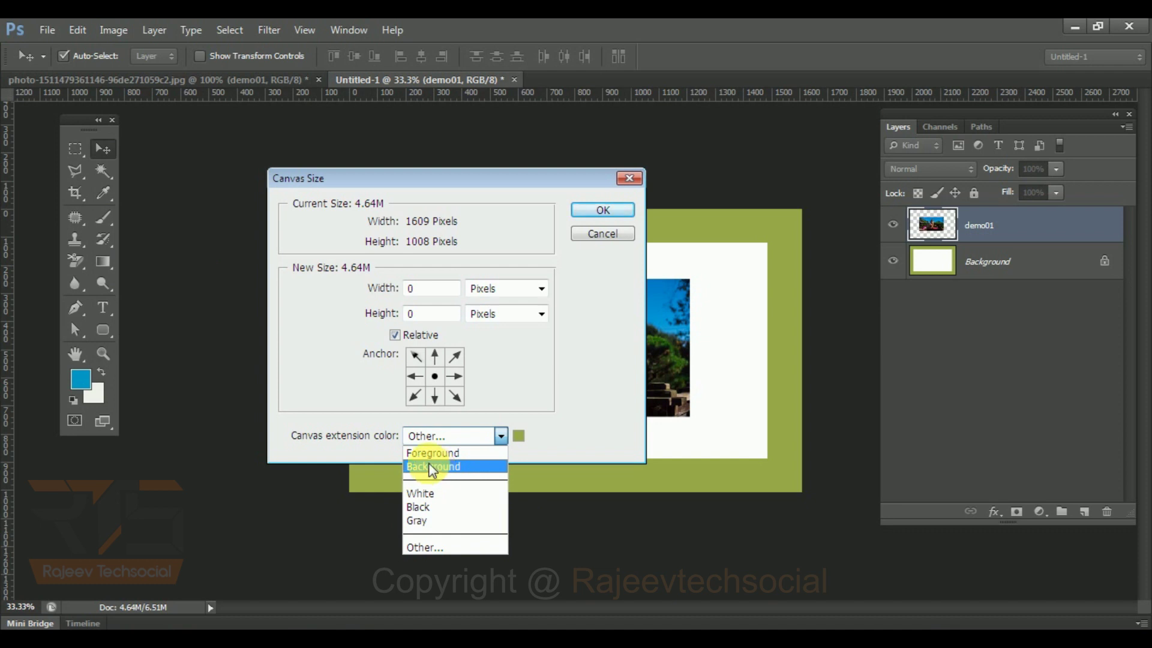
left_click(426, 547)
left_click(520, 437)
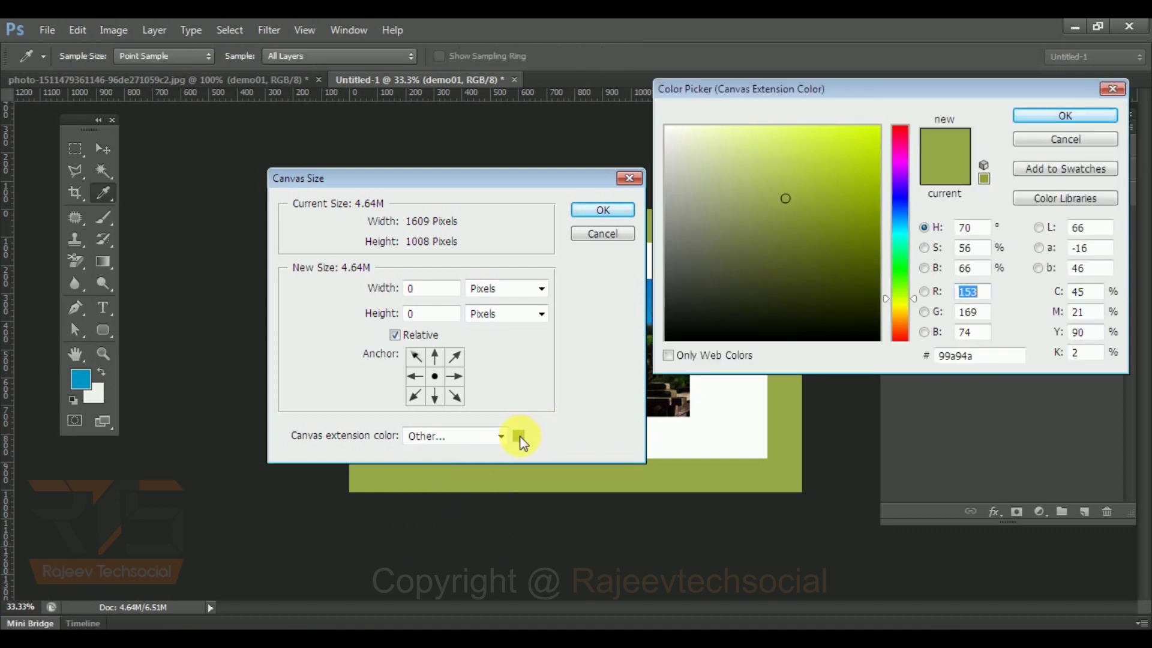
left_click_drag(810, 180, 528, 95)
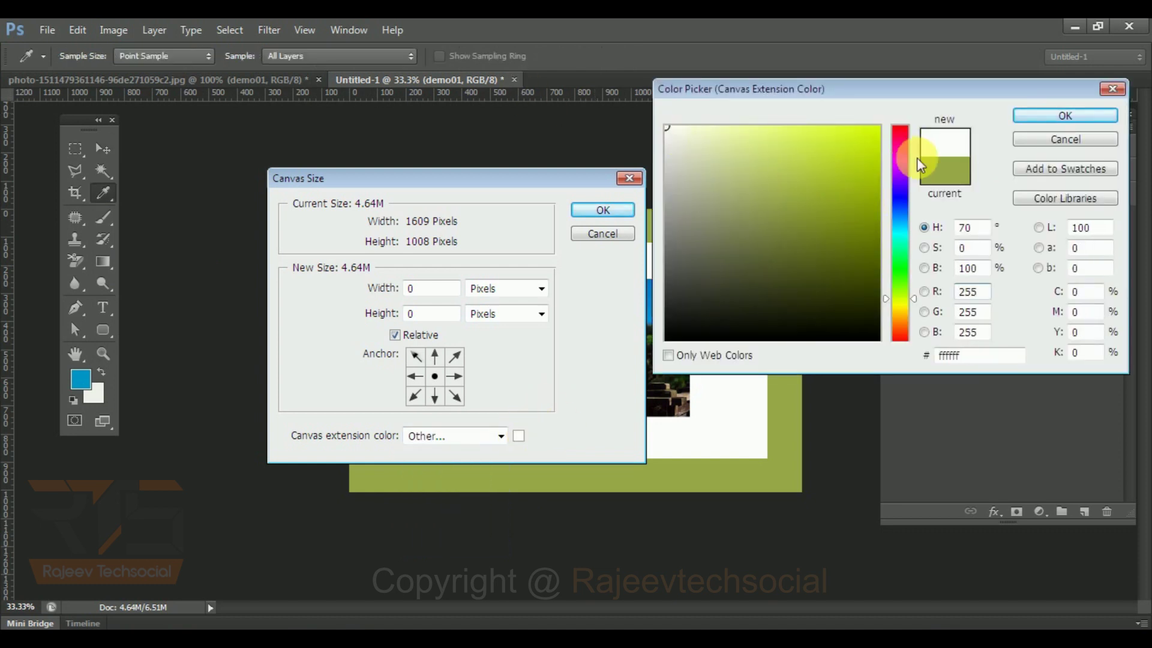
left_click(1038, 121)
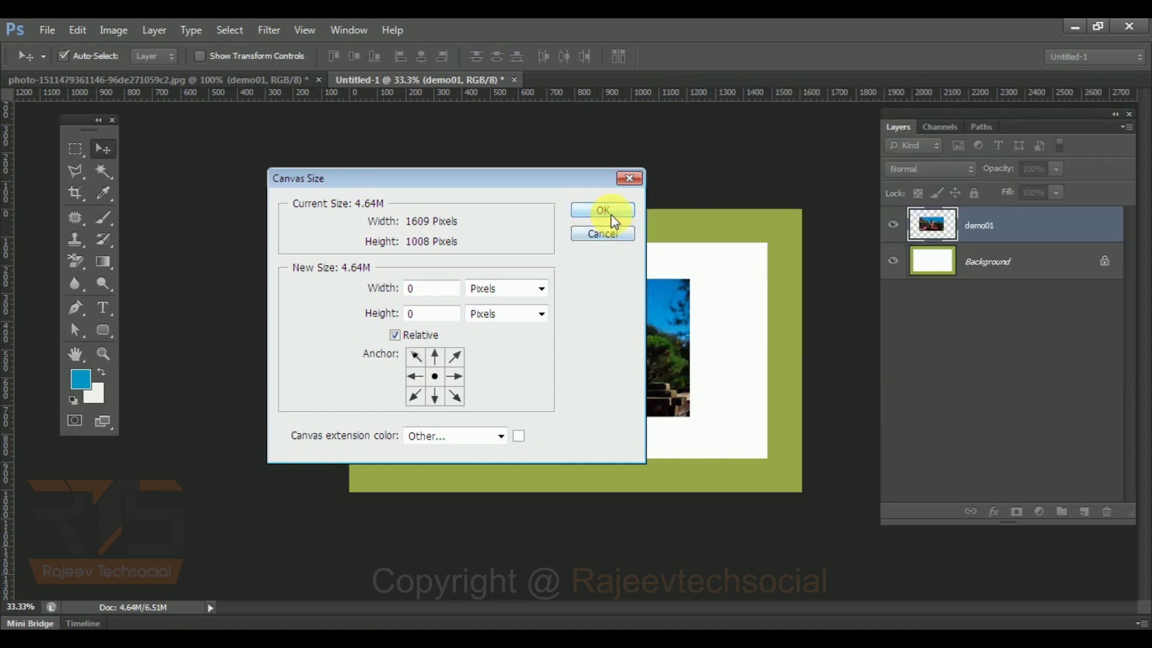
left_click(603, 210)
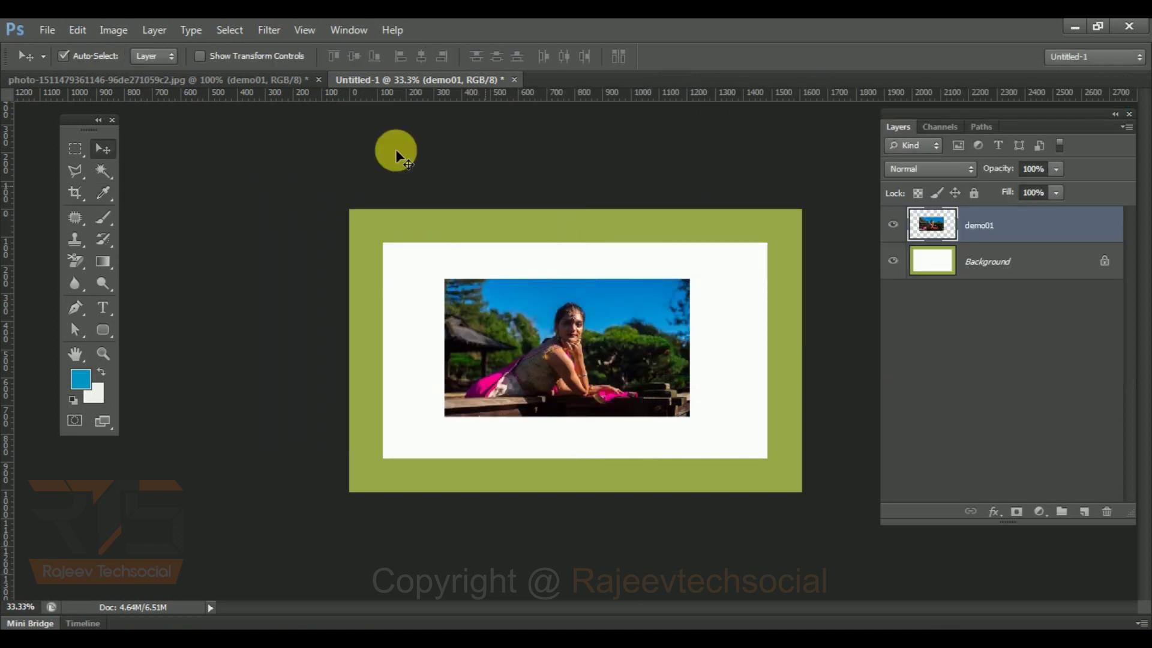
- Extend the canvas height by 120 pixels below the green border in white, using relative sizing with the anchor at top centre
left_click(113, 30)
left_click(152, 167)
left_click(429, 314)
left_click(435, 356)
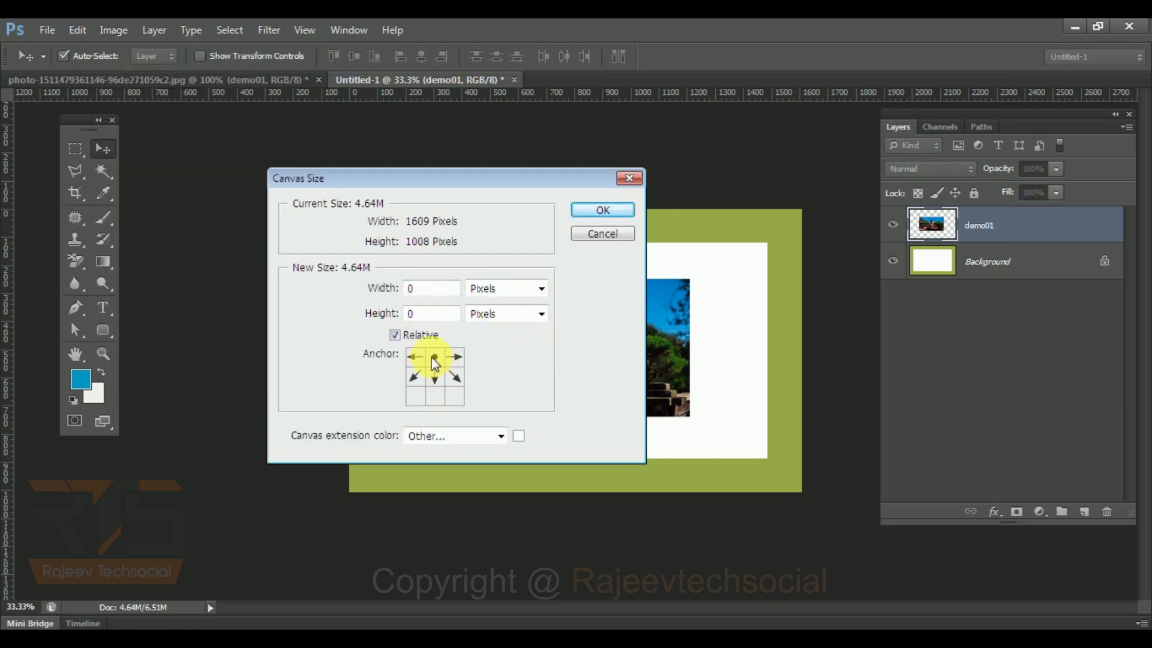
double_click(444, 314)
type("12")
left_click(594, 211)
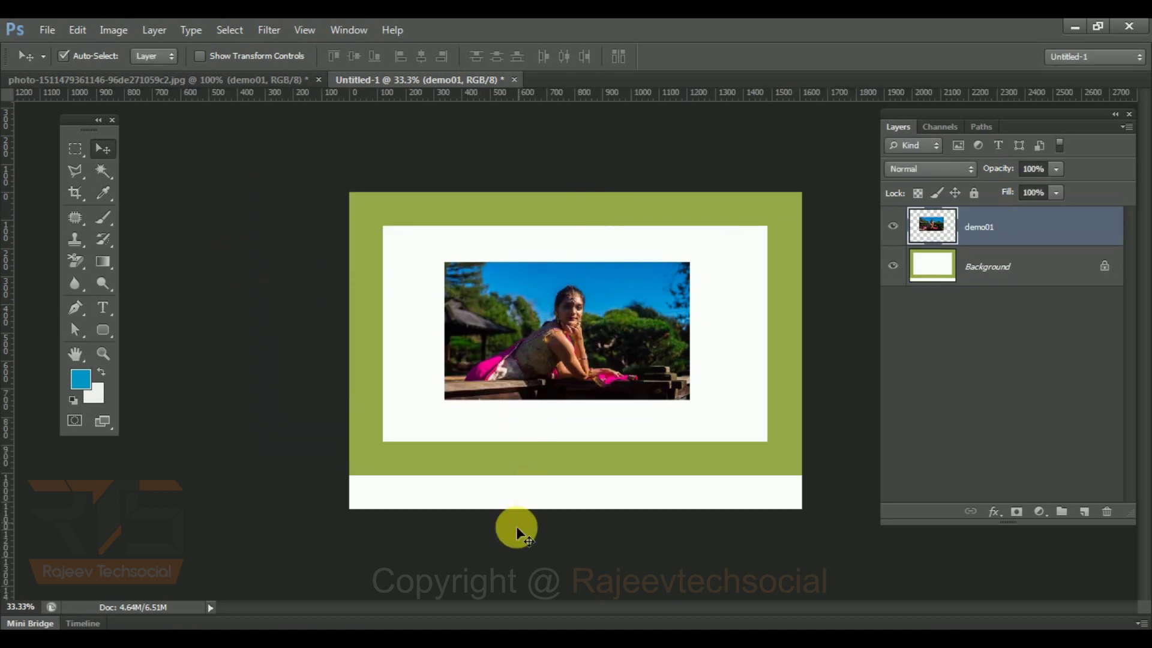
- Review the measurement units available for the canvas width in Canvas Size, keeping Pixels and the current canvas dimensions
left_click(114, 25)
left_click(169, 170)
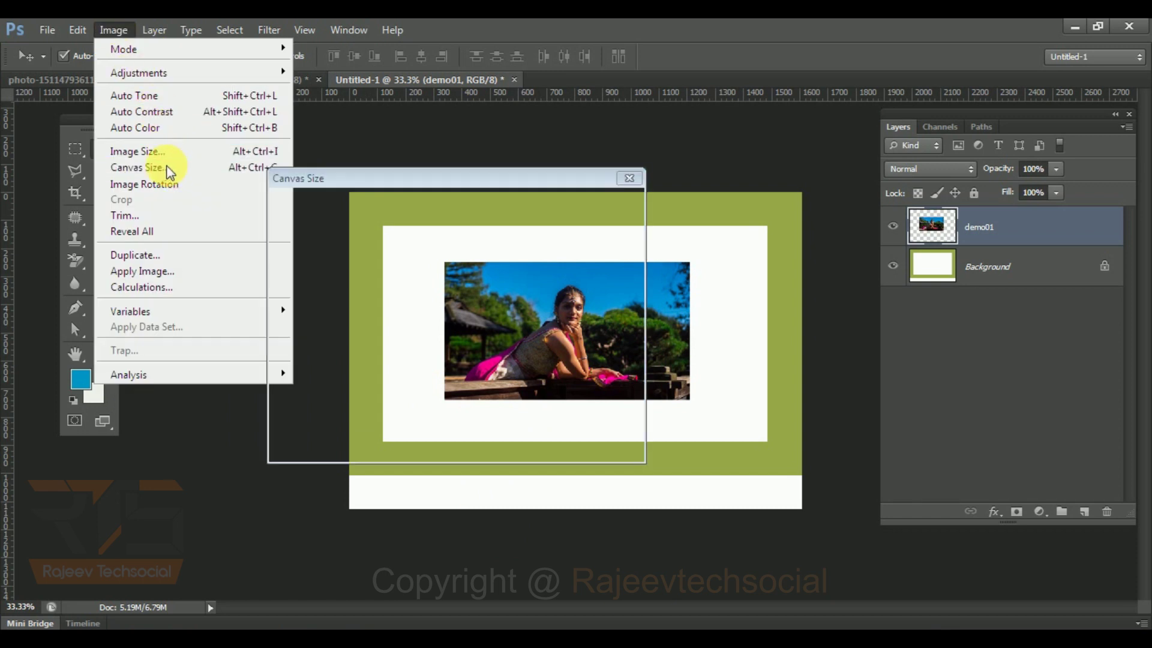
left_click(519, 288)
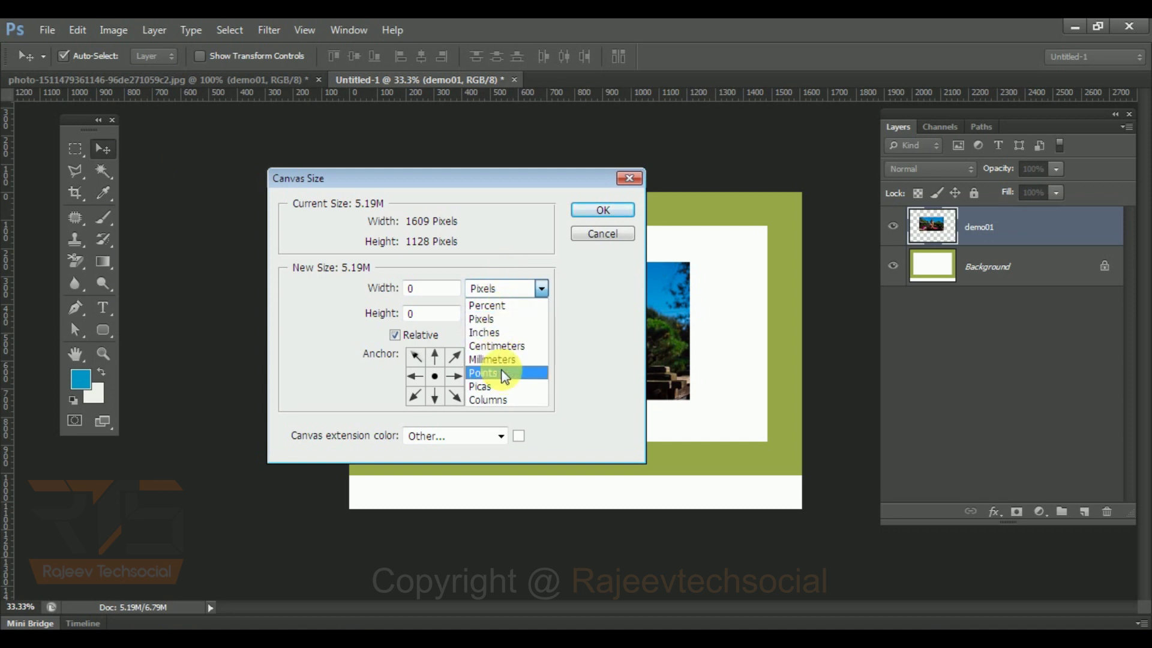
left_click(597, 312)
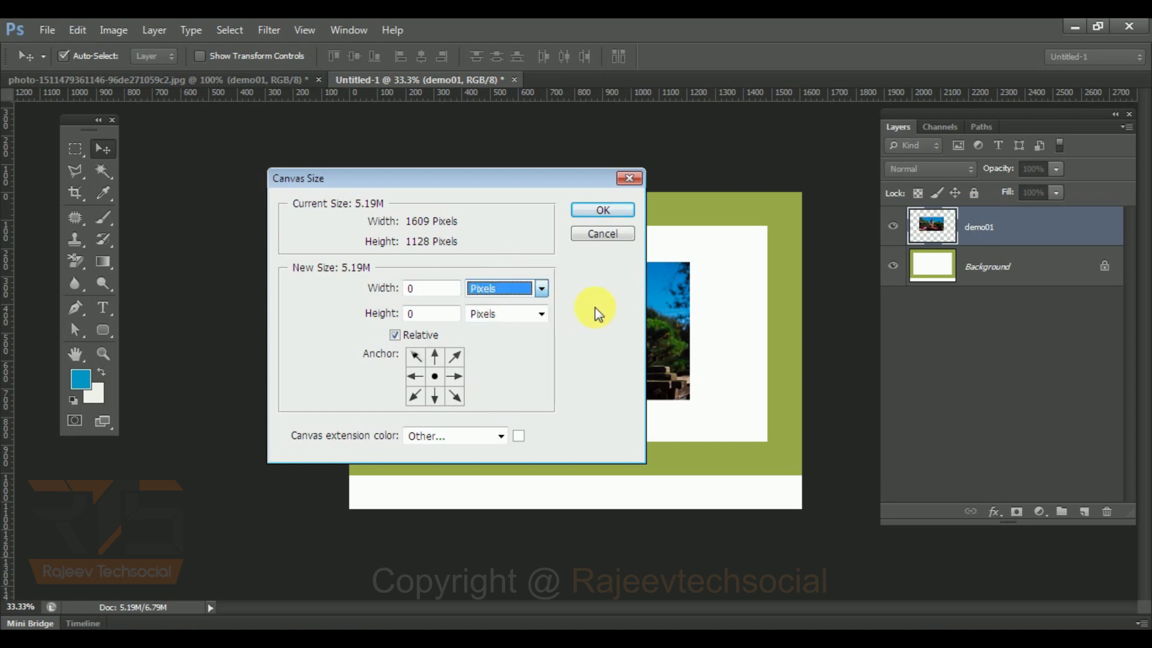
left_click(610, 212)
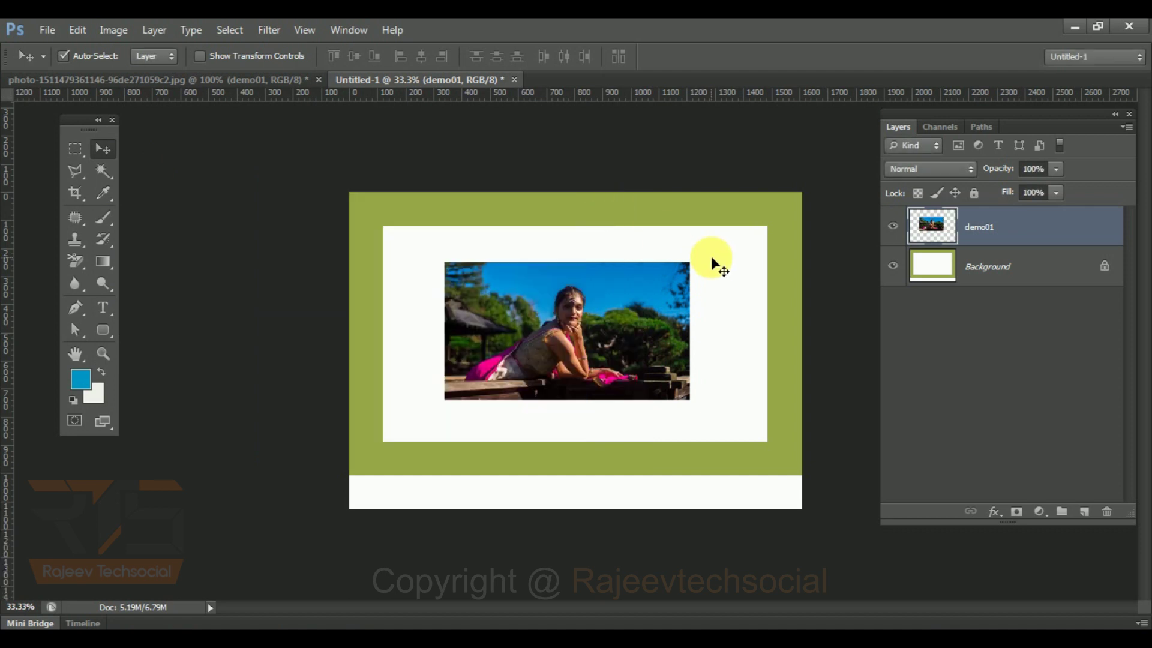